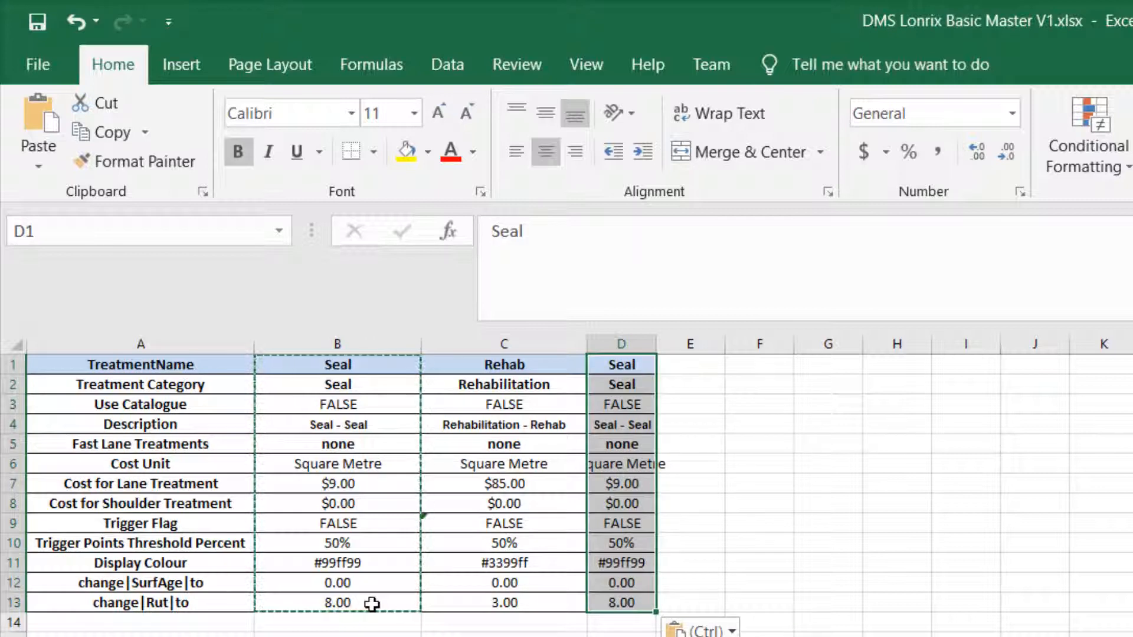
Step: Widen column D and rename the copied treatment in D1 as BitRubSeal
left_click_drag(657, 344, 735, 344)
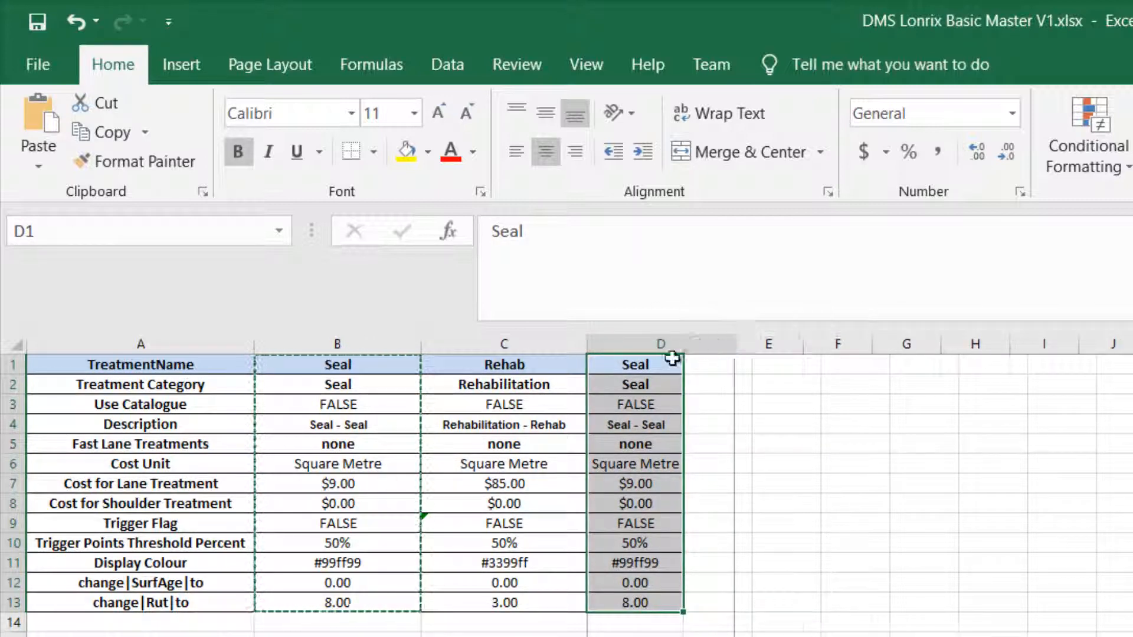
left_click(650, 364)
type("Bit")
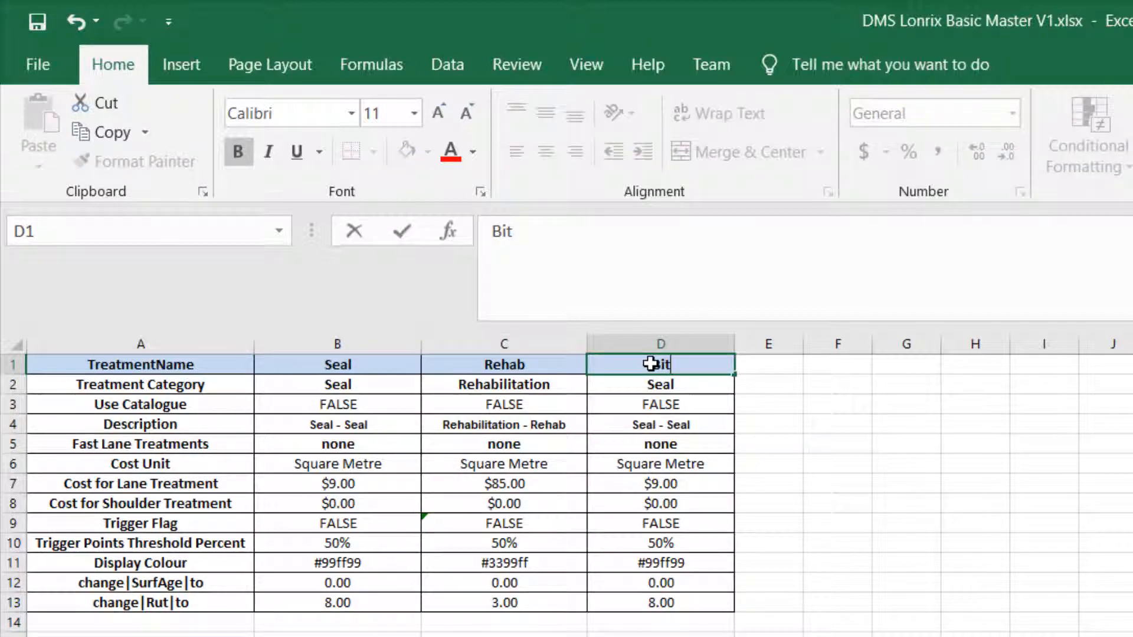
type("RubSeal")
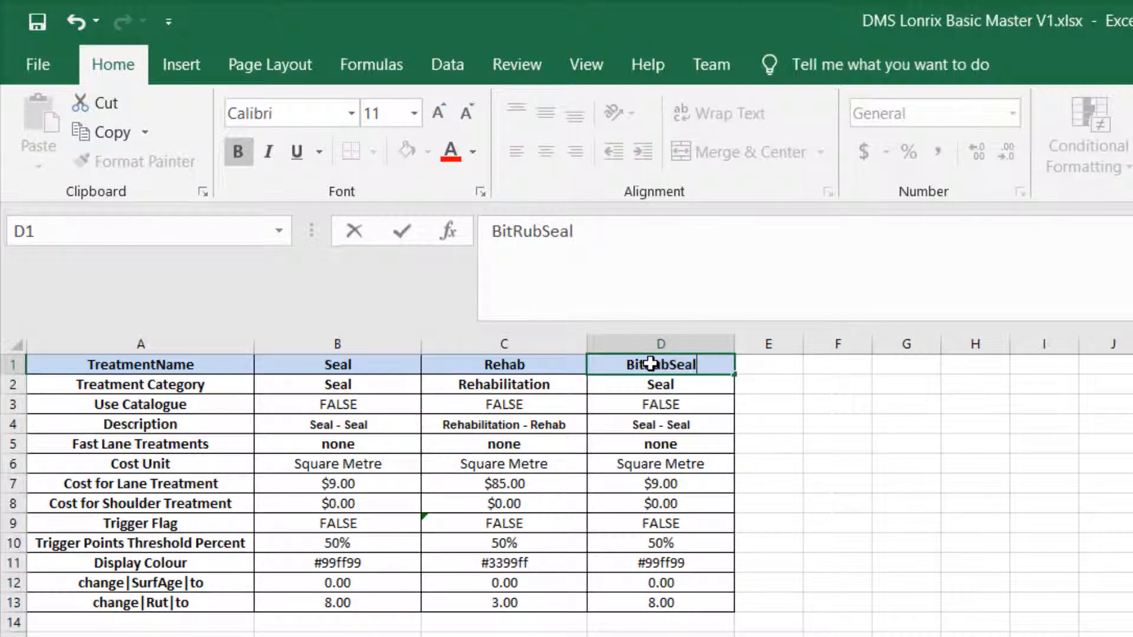
key("Return")
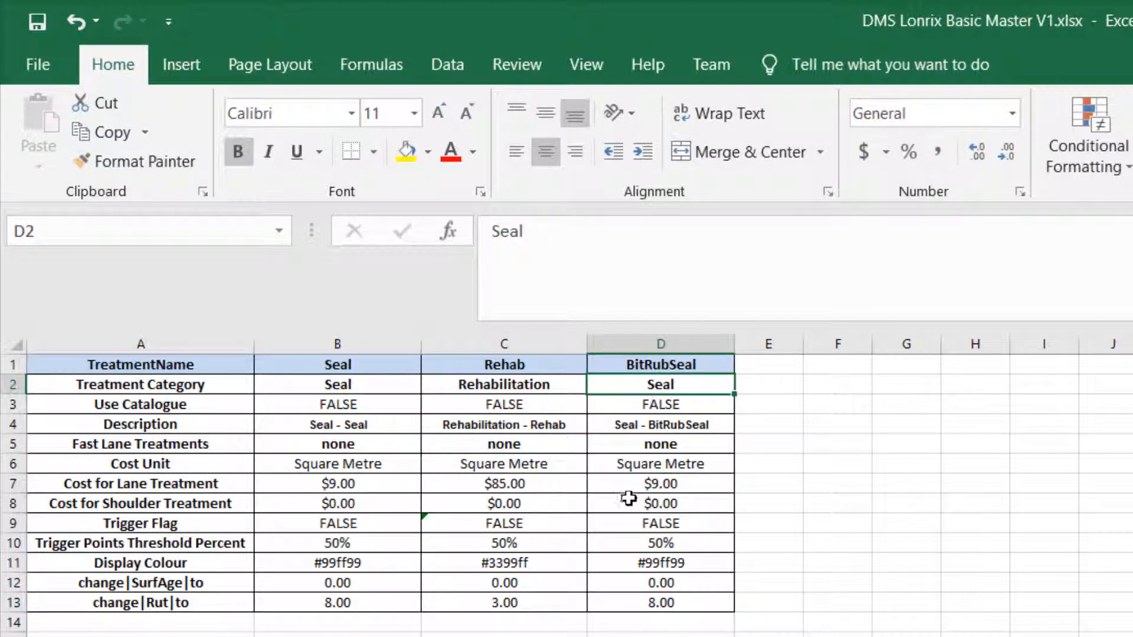
Step: Examine the BitRubSeal description formula and compare the names and treatment categories of the Seal, Rehab and BitRubSeal columns
left_click(617, 424)
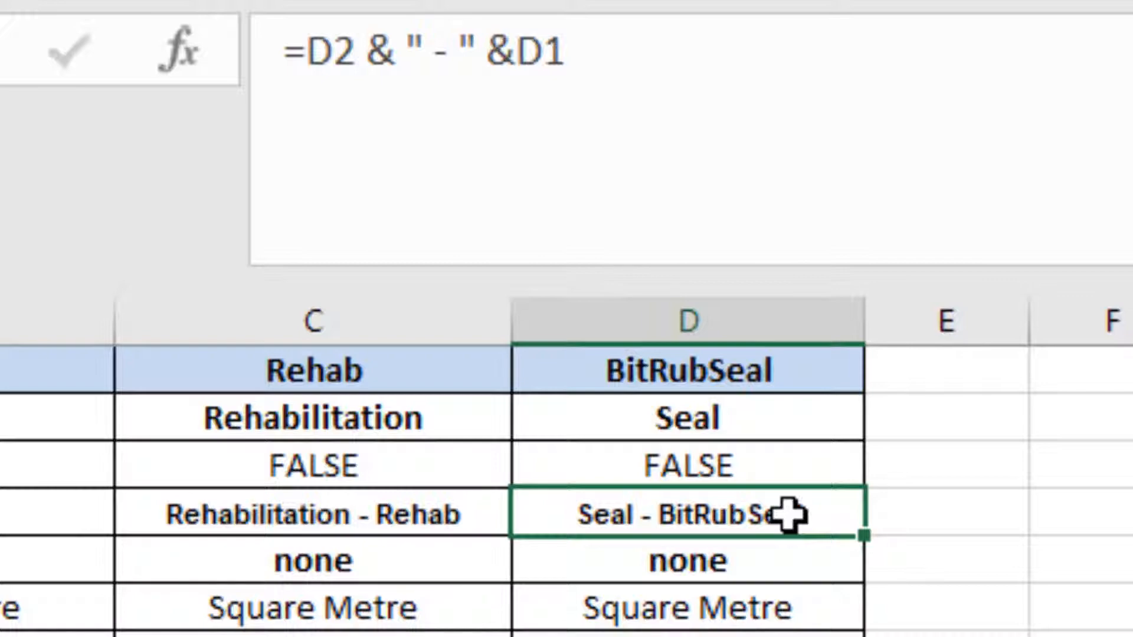
left_click(633, 370)
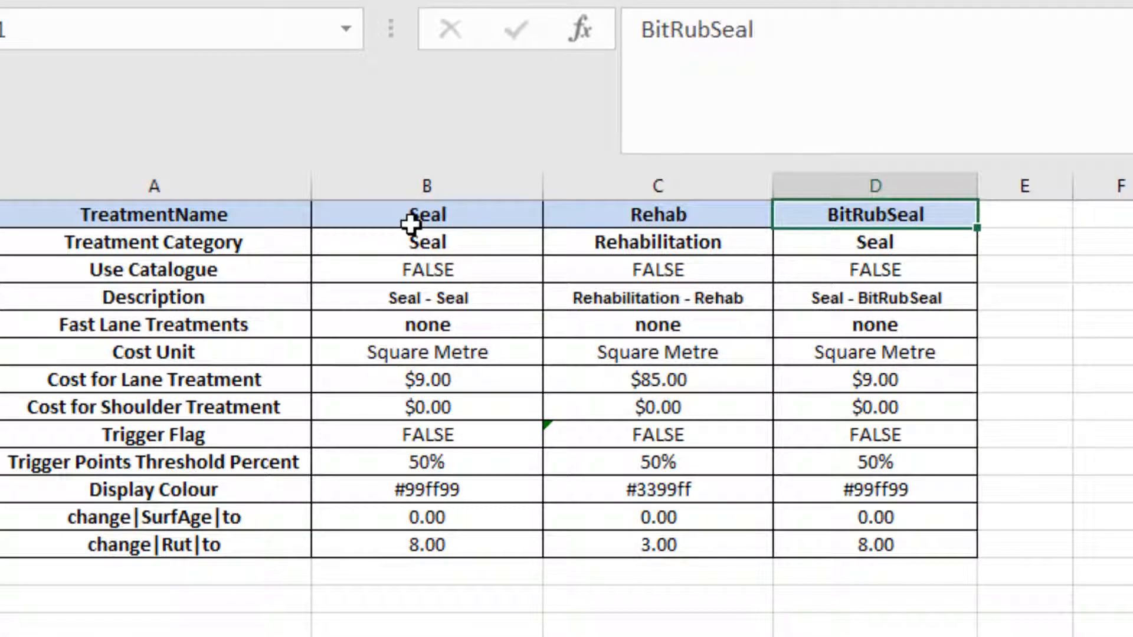
left_click(412, 223)
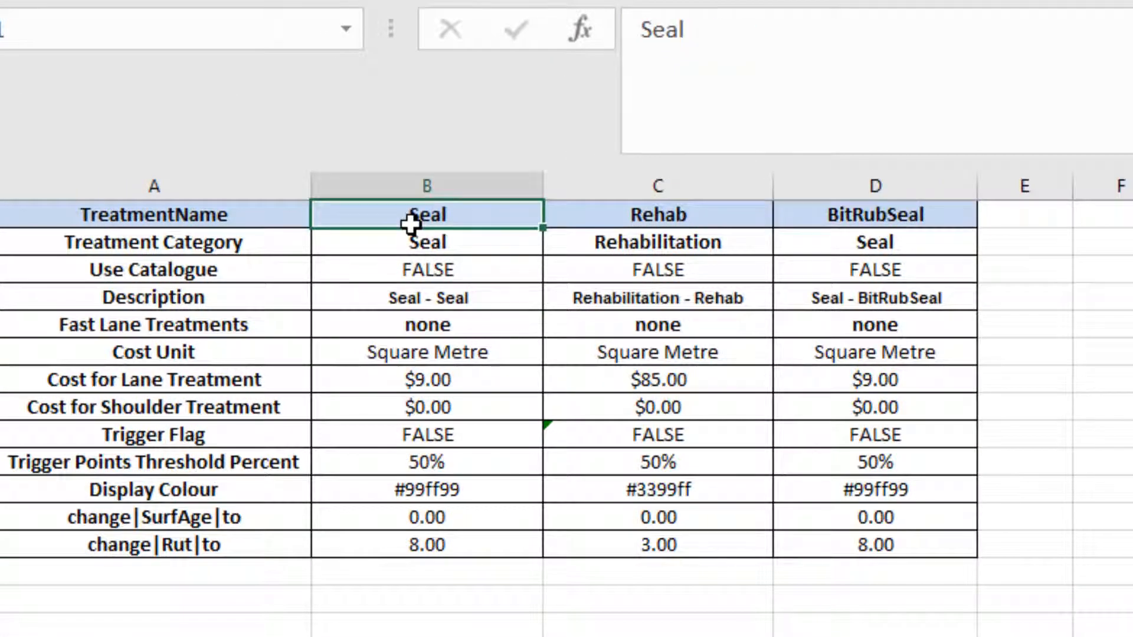
left_click(938, 221)
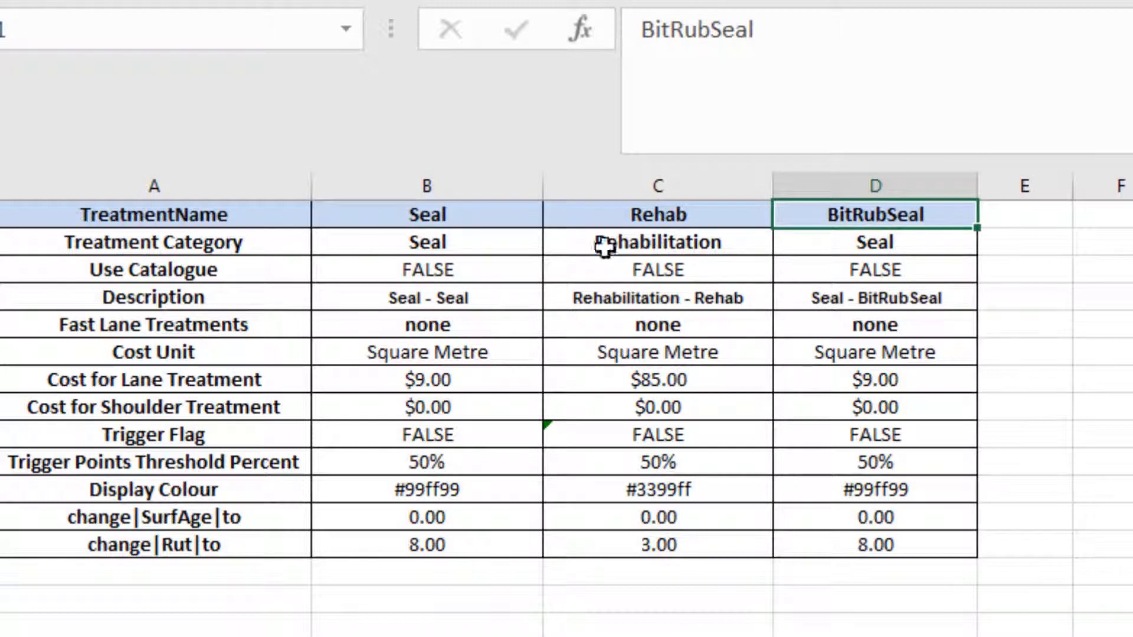
left_click(460, 254)
left_click(861, 245)
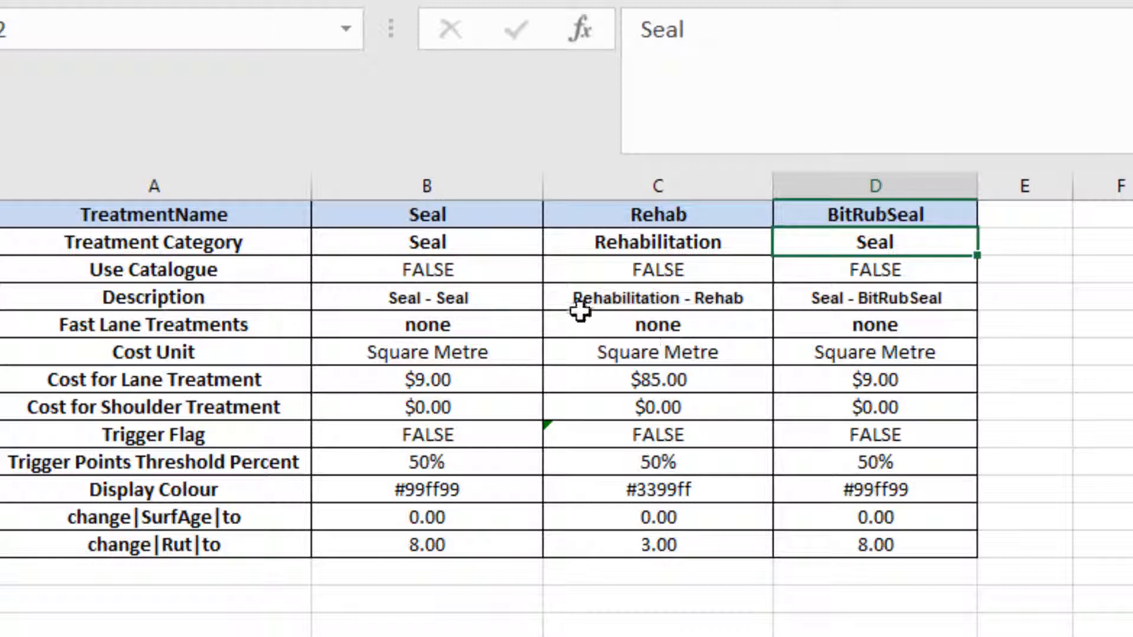
left_click(410, 242)
left_click(876, 249)
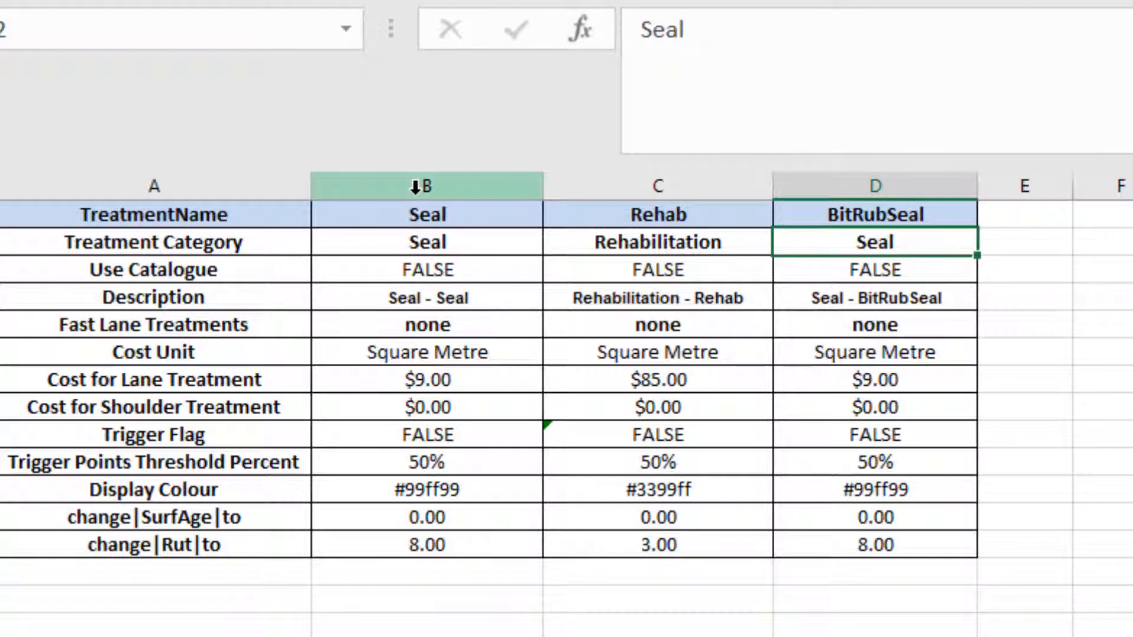
left_click(415, 186)
left_click(875, 185)
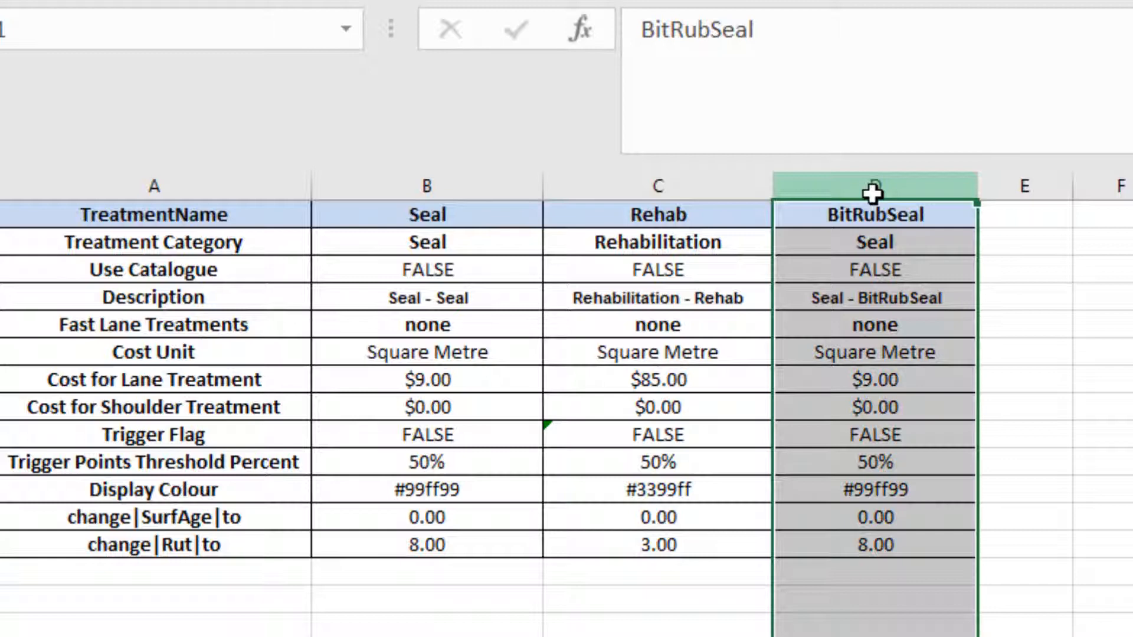
left_click(865, 245)
left_click(417, 263)
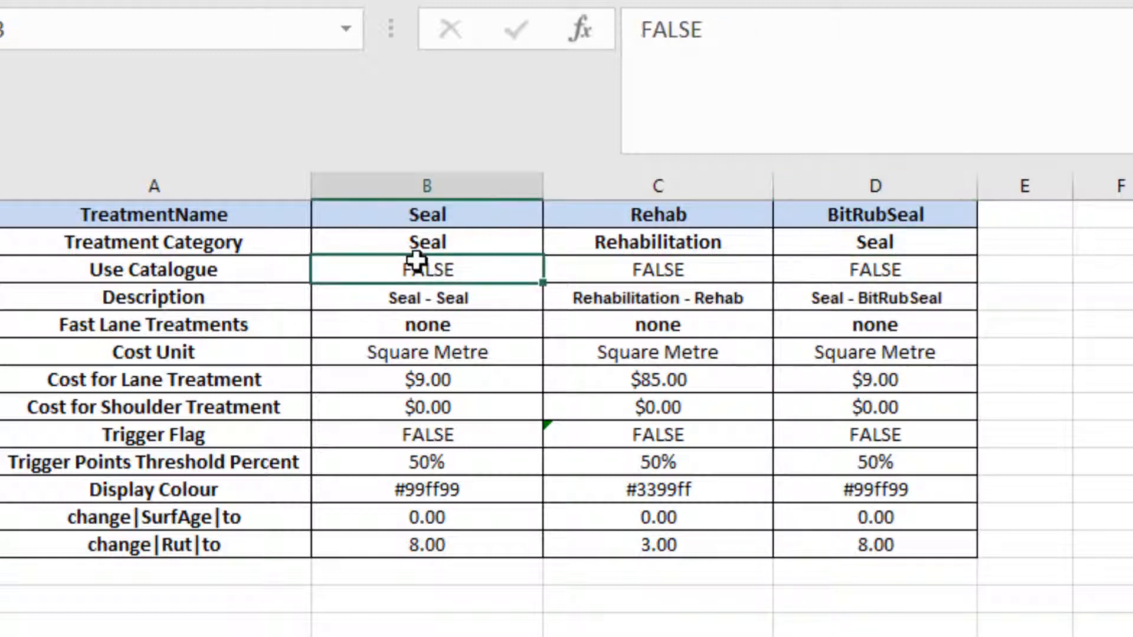
left_click(660, 214)
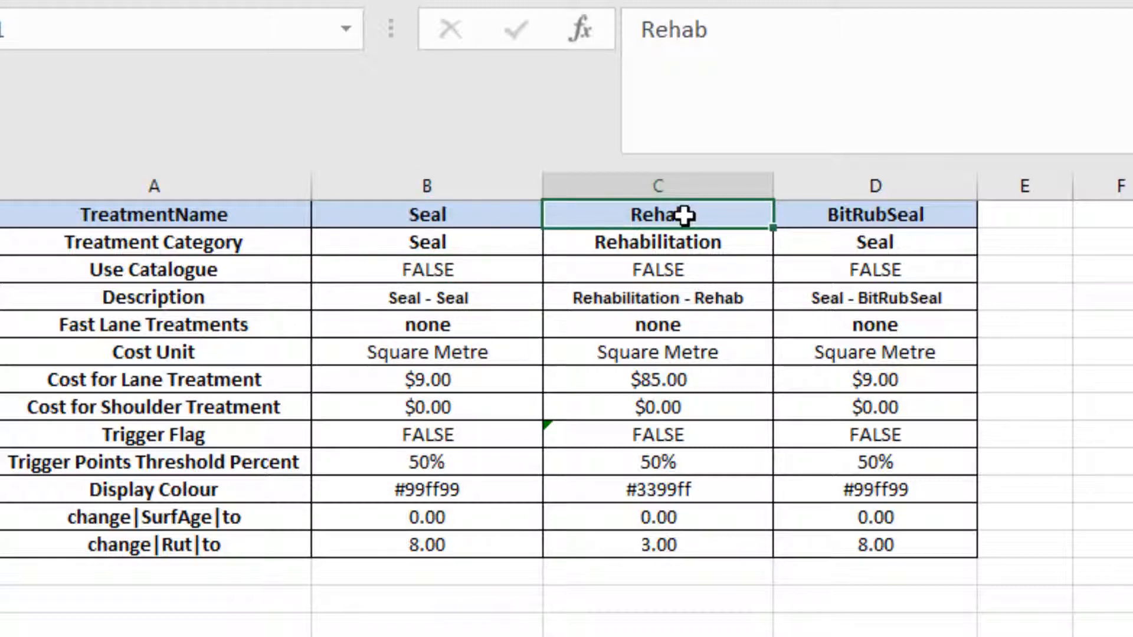
left_click(627, 247)
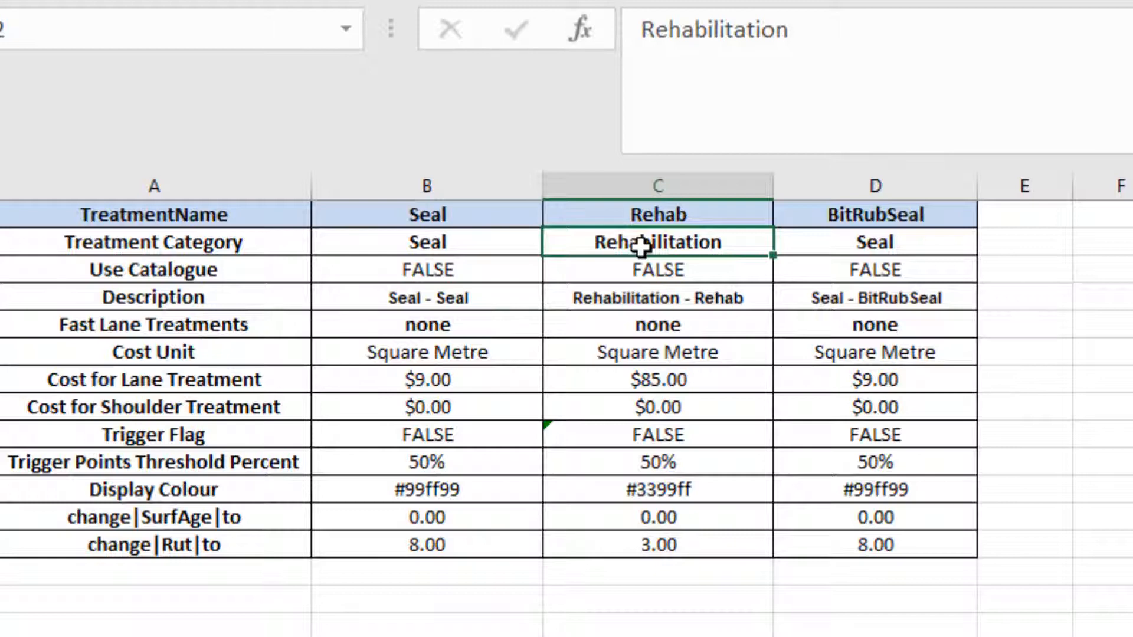
left_click(655, 636)
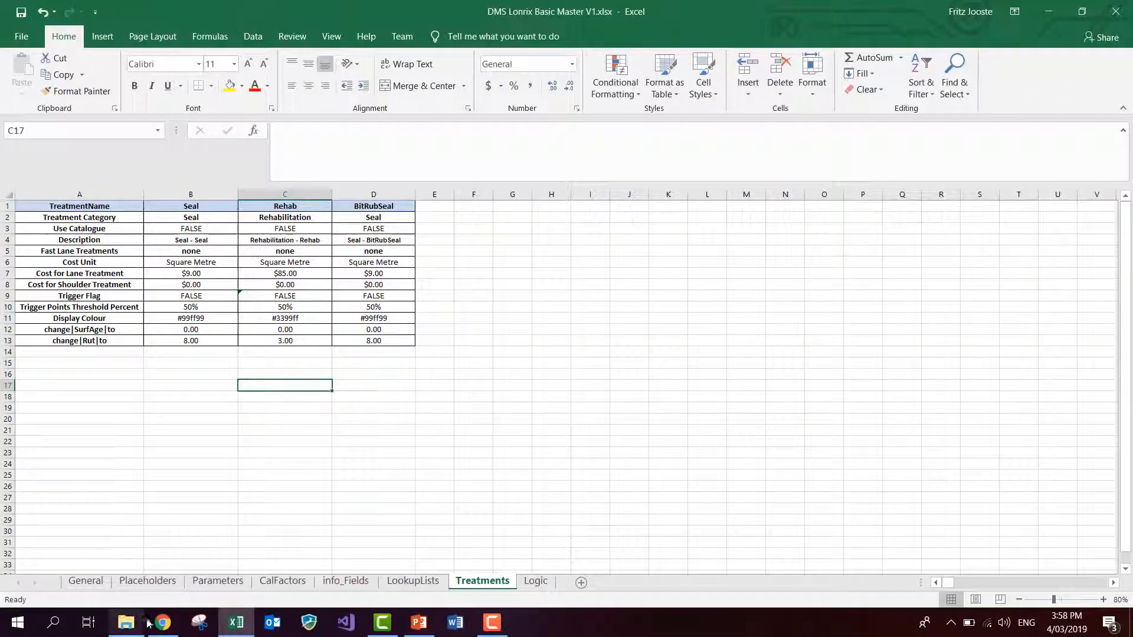
Step: Switch to JunoViewer in Chrome and open the Manage Model Data page
left_click(158, 622)
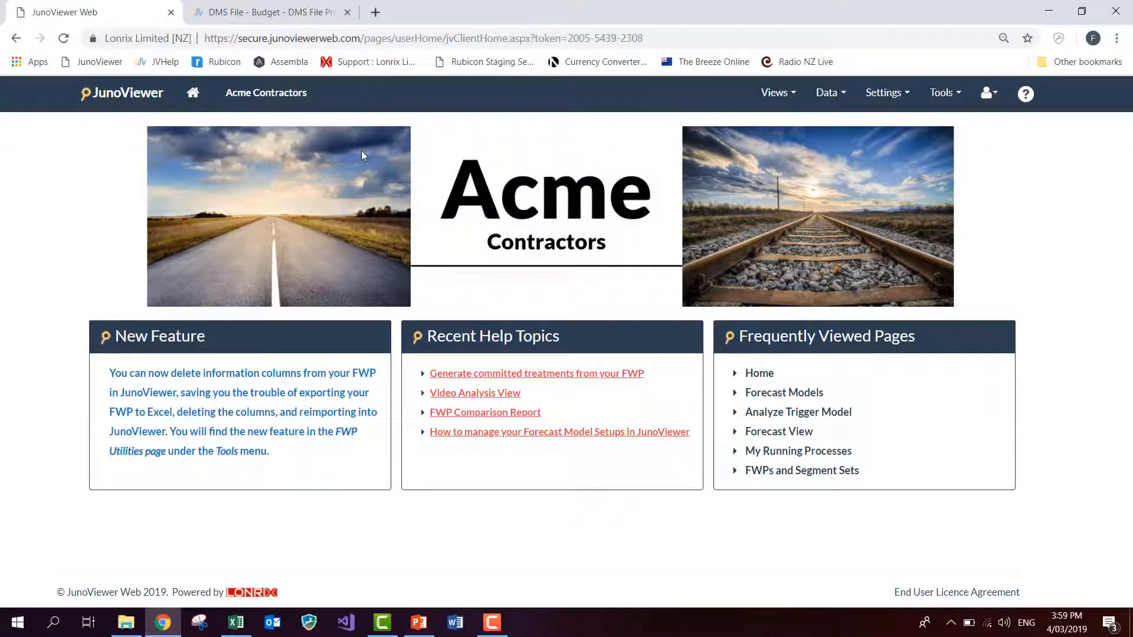
left_click(826, 94)
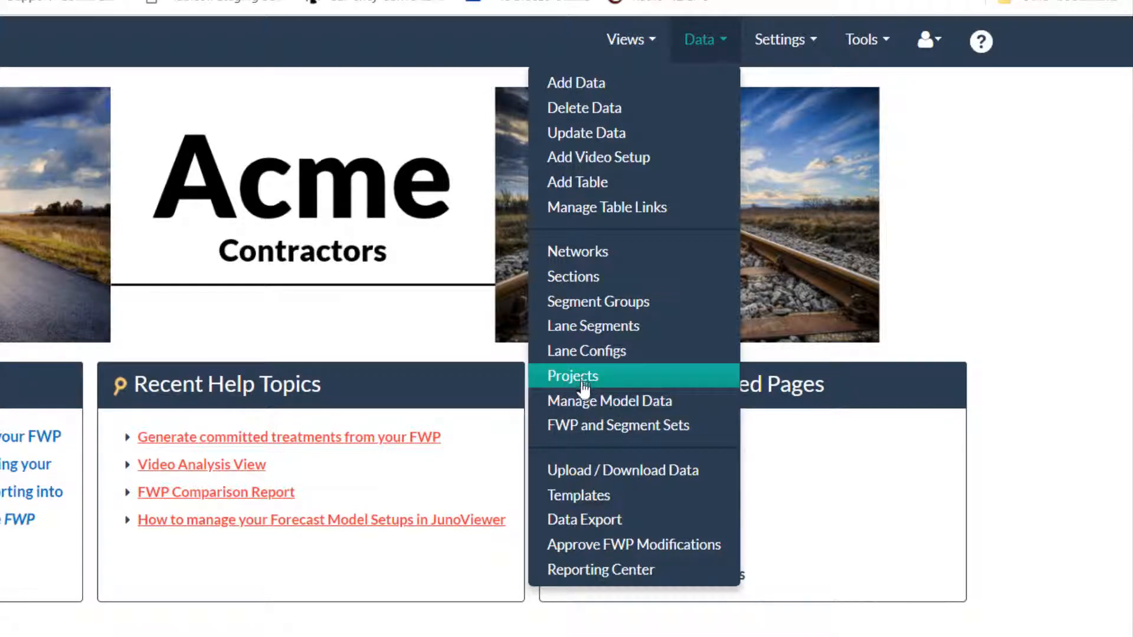
left_click(613, 407)
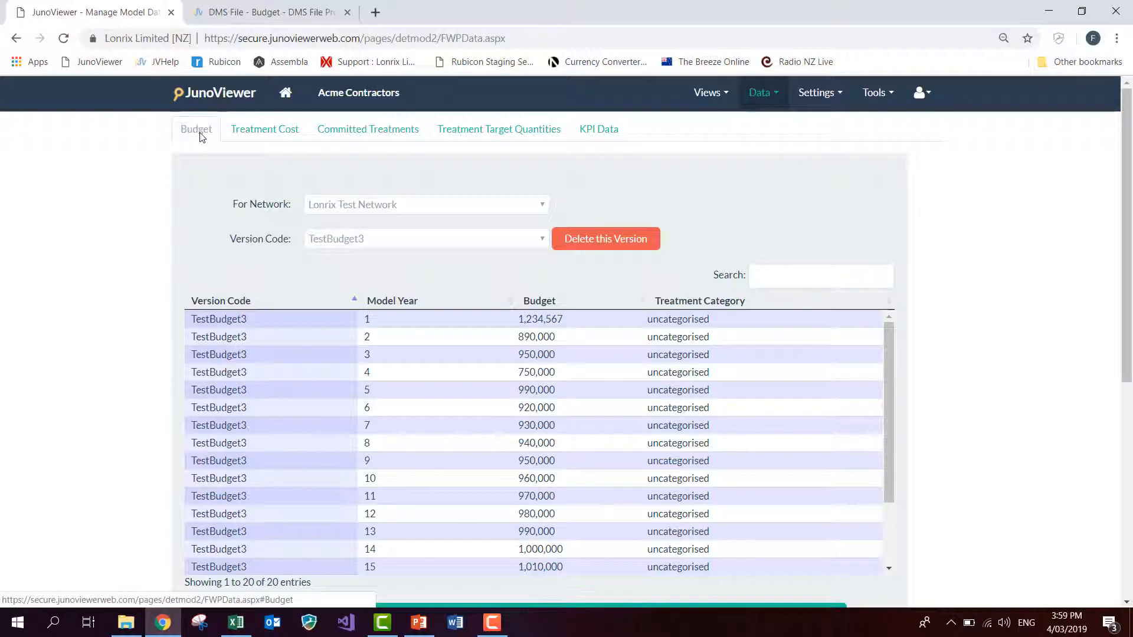
Step: Look through the Treatment Cost, Committed Treatments, Treatment Target Quantities and KPI Data sections, and return to Budget
left_click(260, 135)
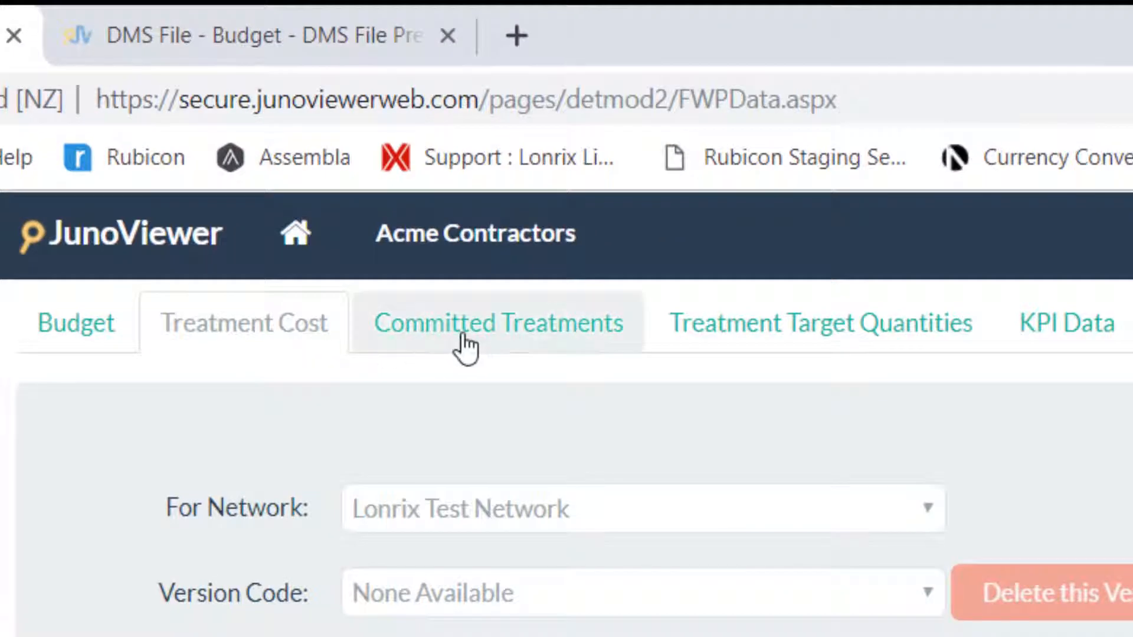
left_click(469, 347)
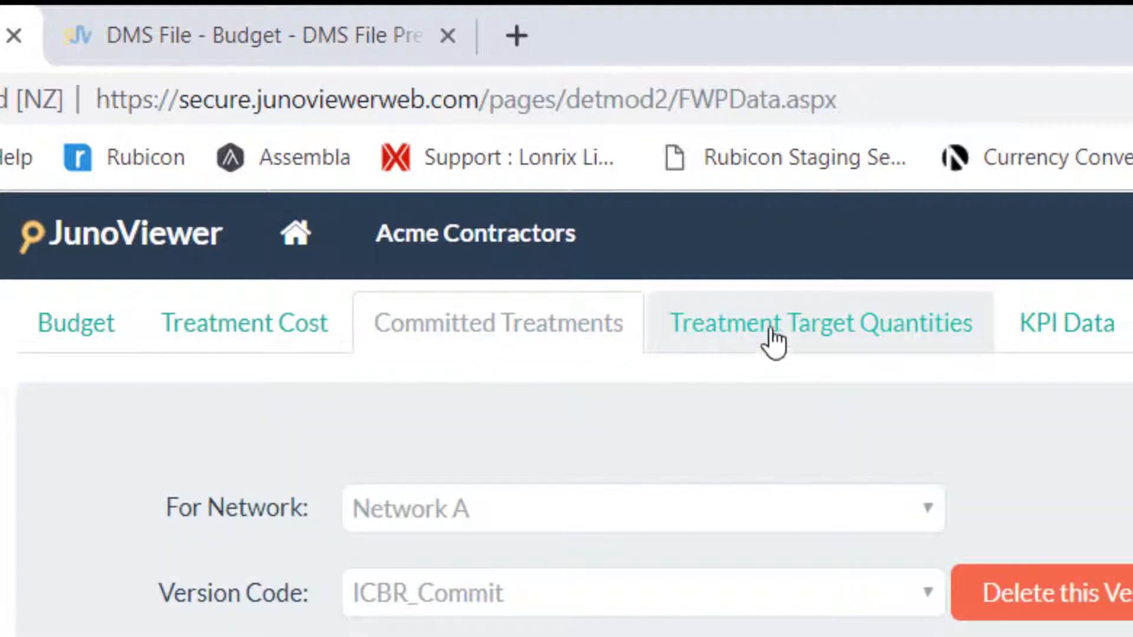
left_click(776, 341)
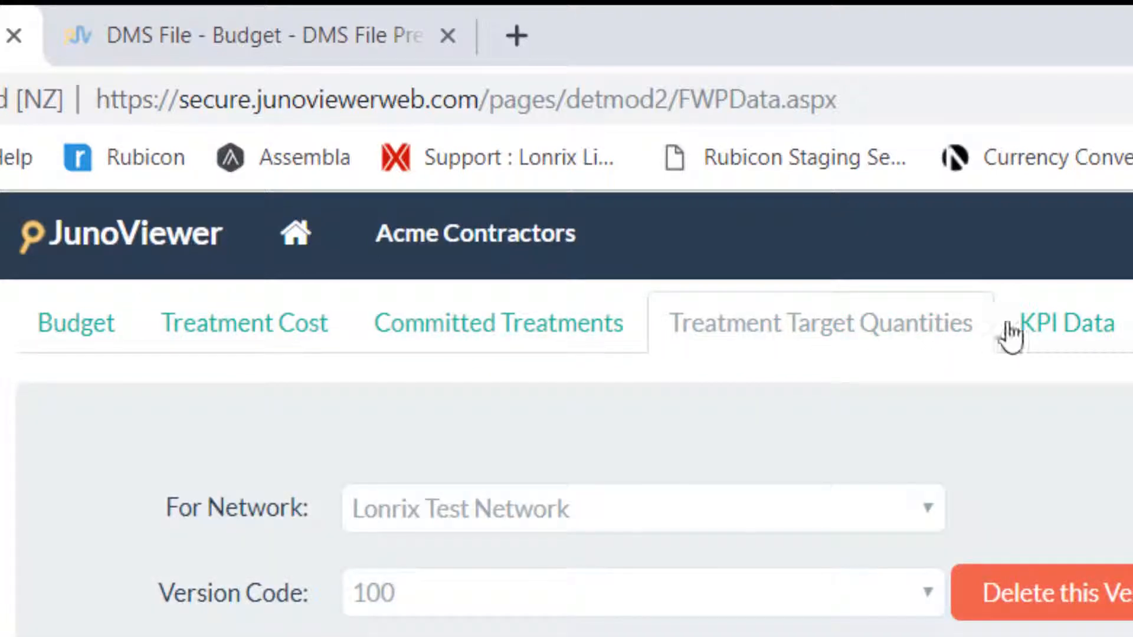
left_click(1077, 335)
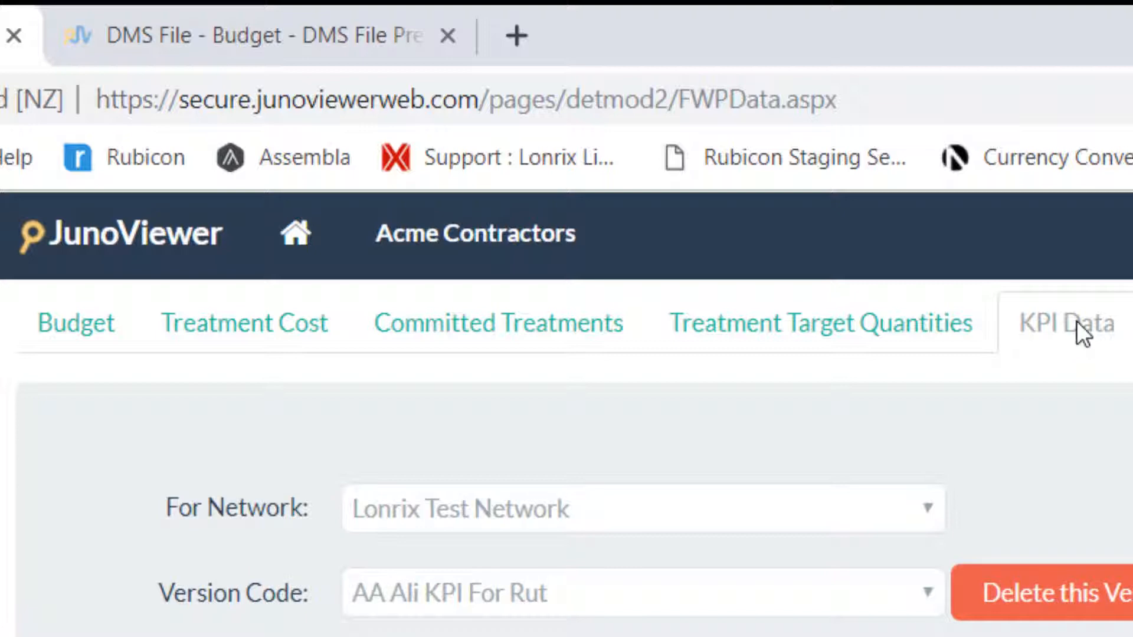
left_click(59, 341)
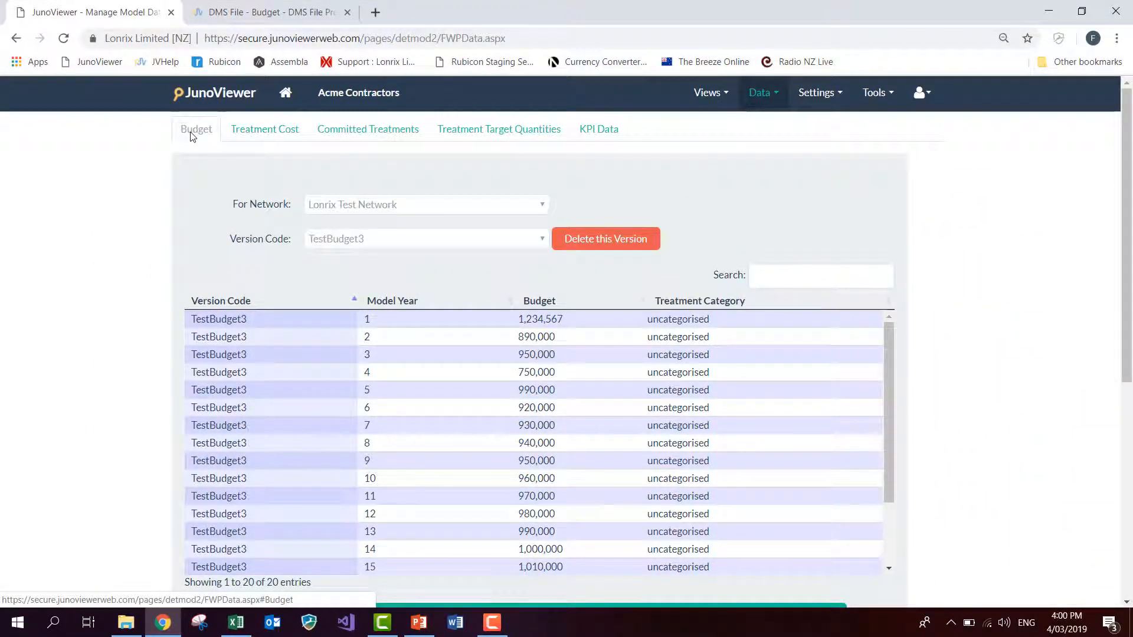
left_click(193, 136)
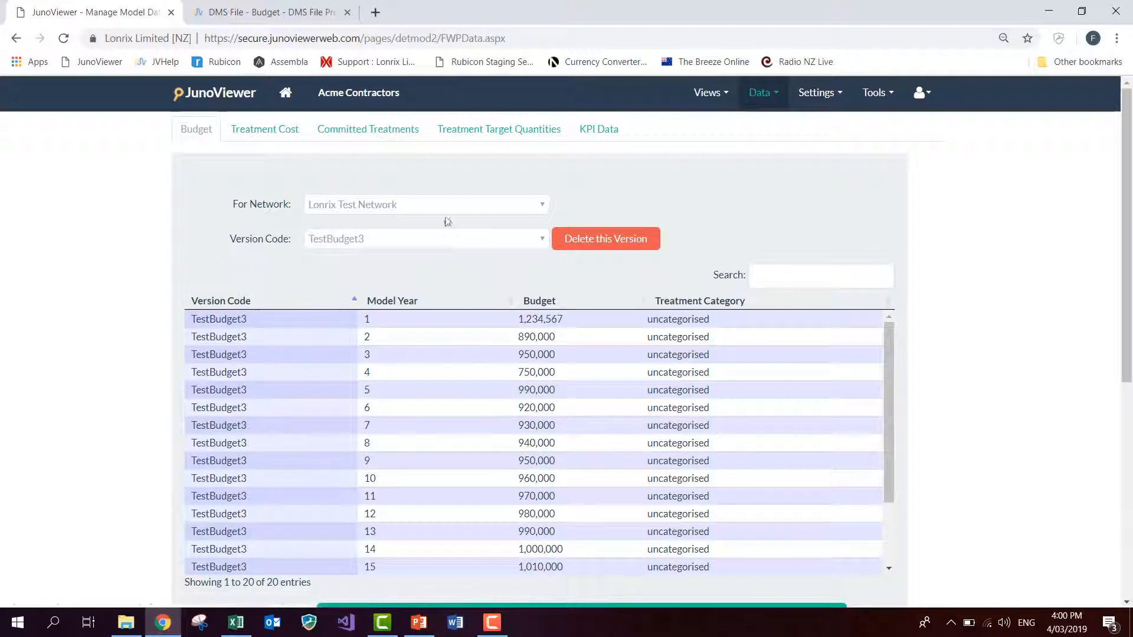
Step: Show the budget data for Nat Test Network
left_click(434, 211)
left_click(385, 311)
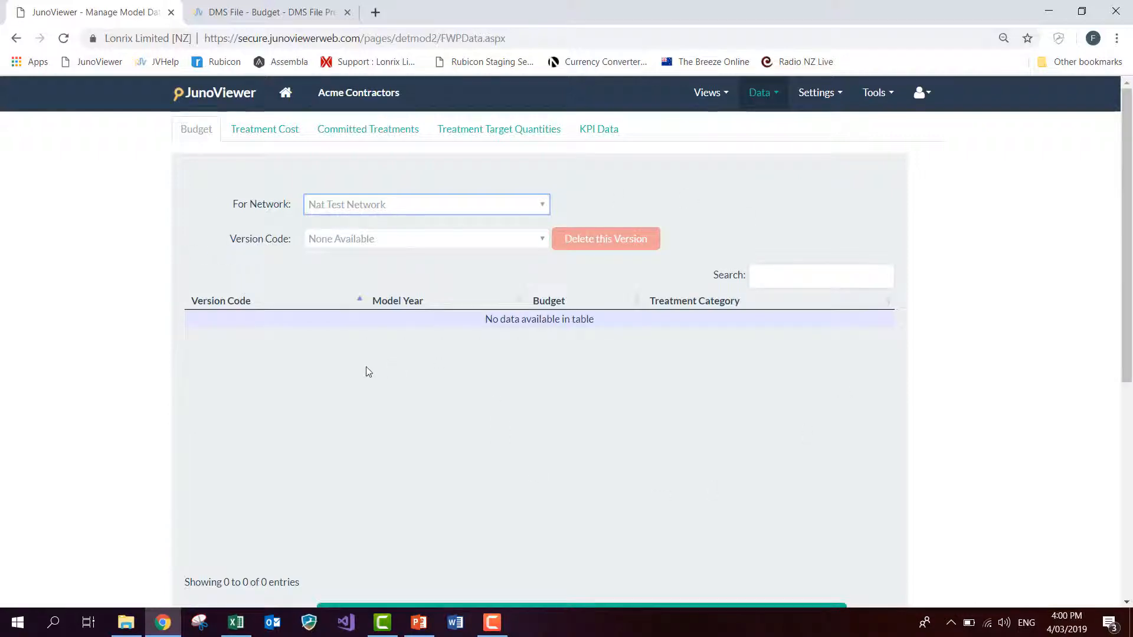
scroll(368, 371, "down", 1)
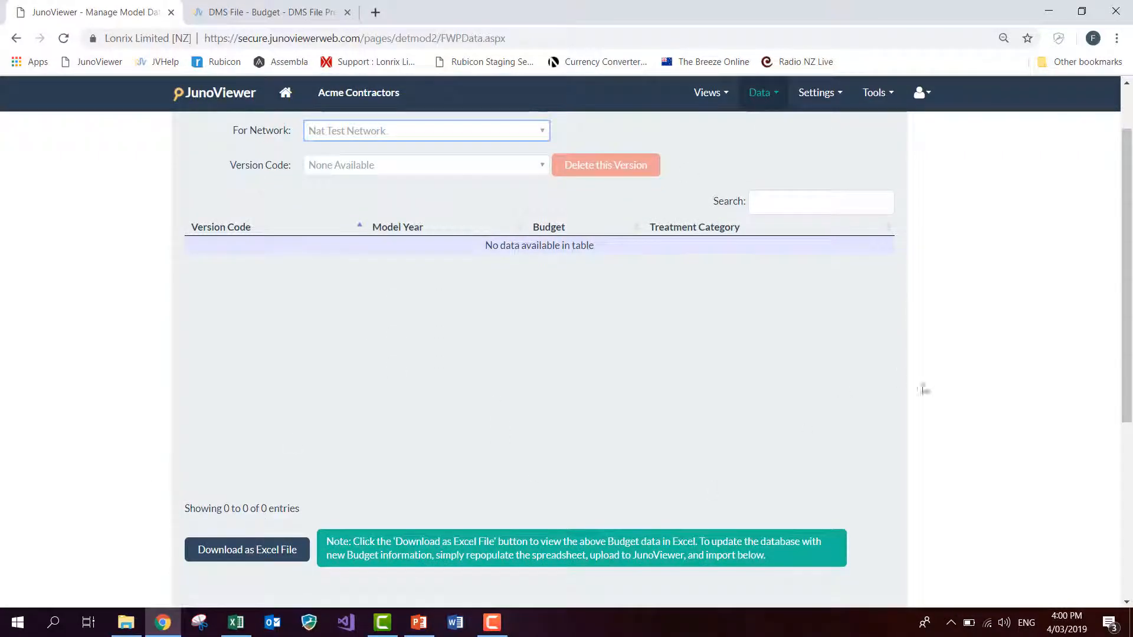
scroll(10, 430, "up", 1)
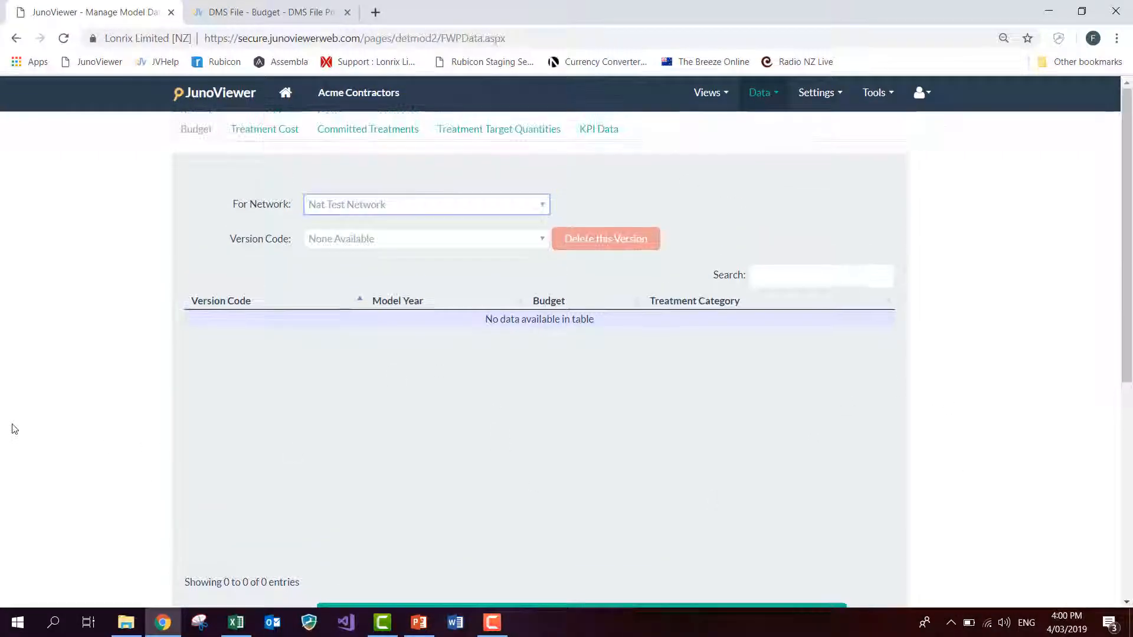
scroll(287, 375, "down", 2)
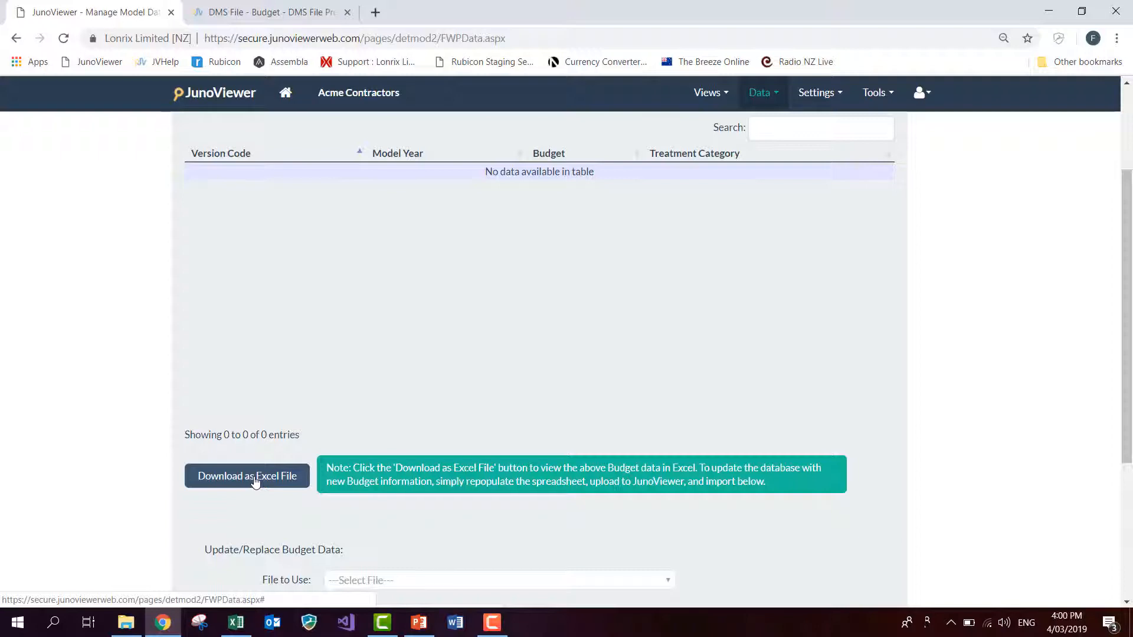
Step: Download the network's budget data as an Excel file, open it in Excel and enable editing
left_click(255, 481)
scroll(255, 482, "down", 3)
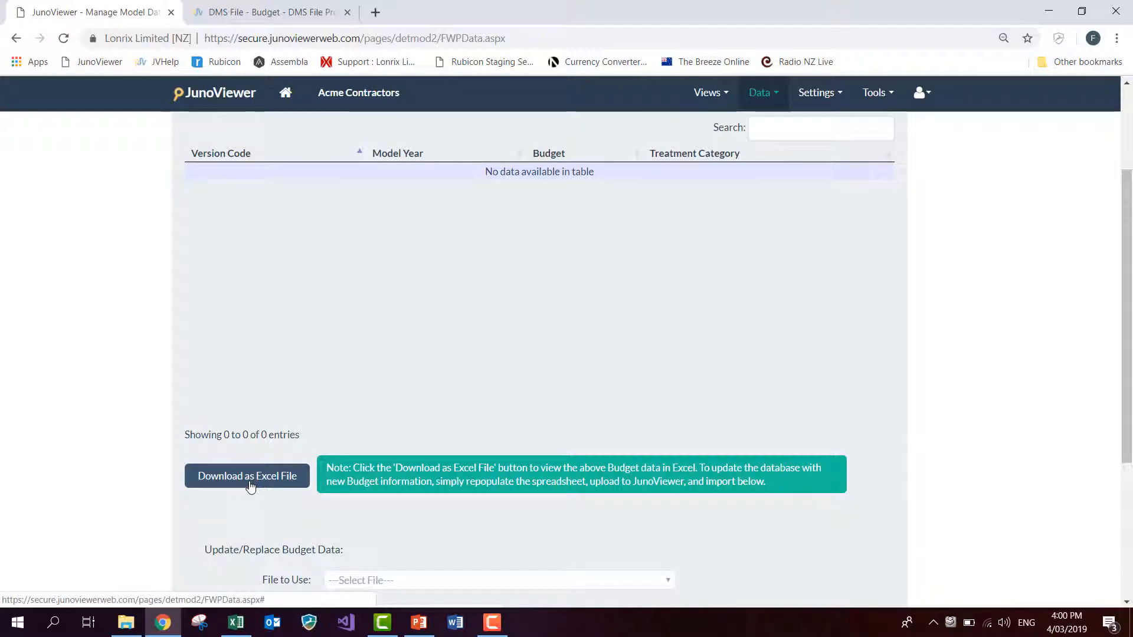
left_click(250, 485)
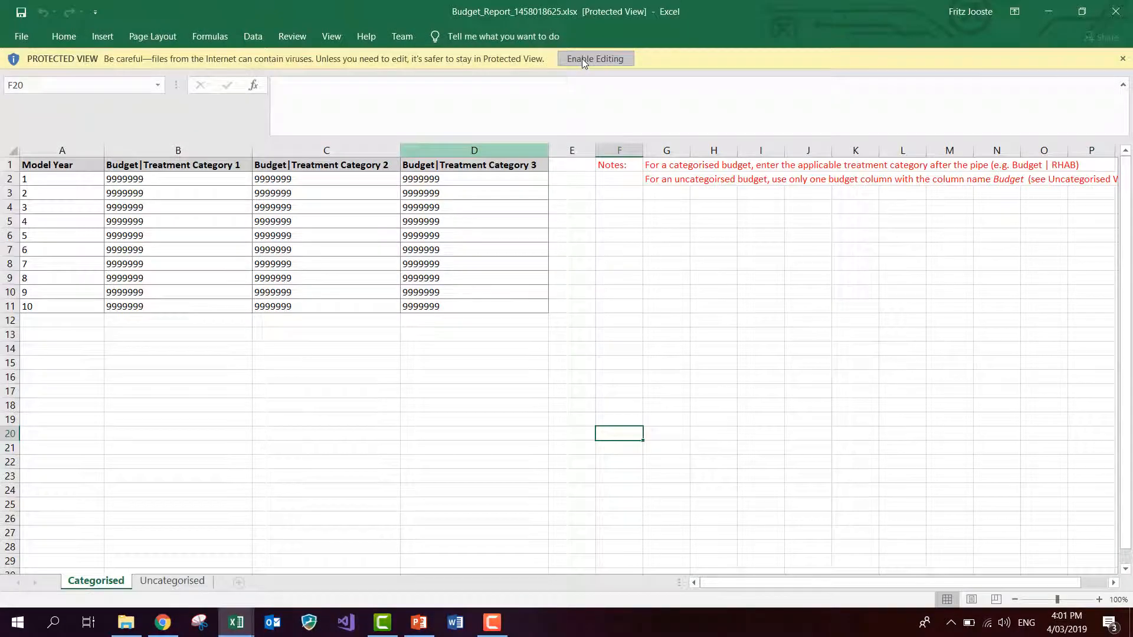
left_click(582, 58)
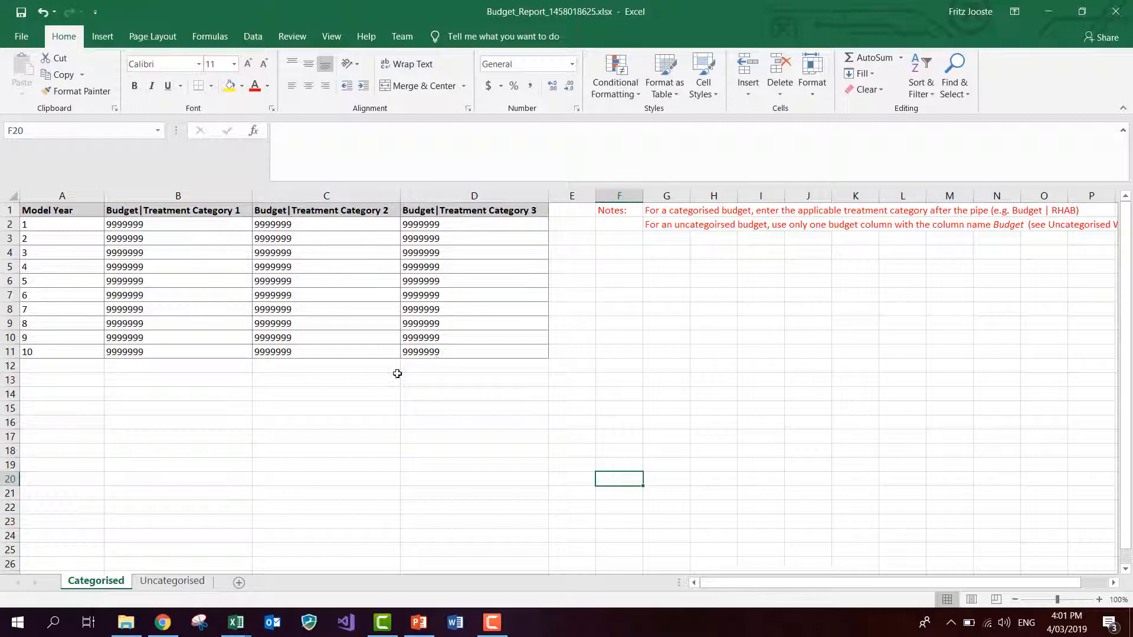
Step: Examine the Model Year and Budget rows A2:B11 on the Uncategorised sheet
left_click(188, 425)
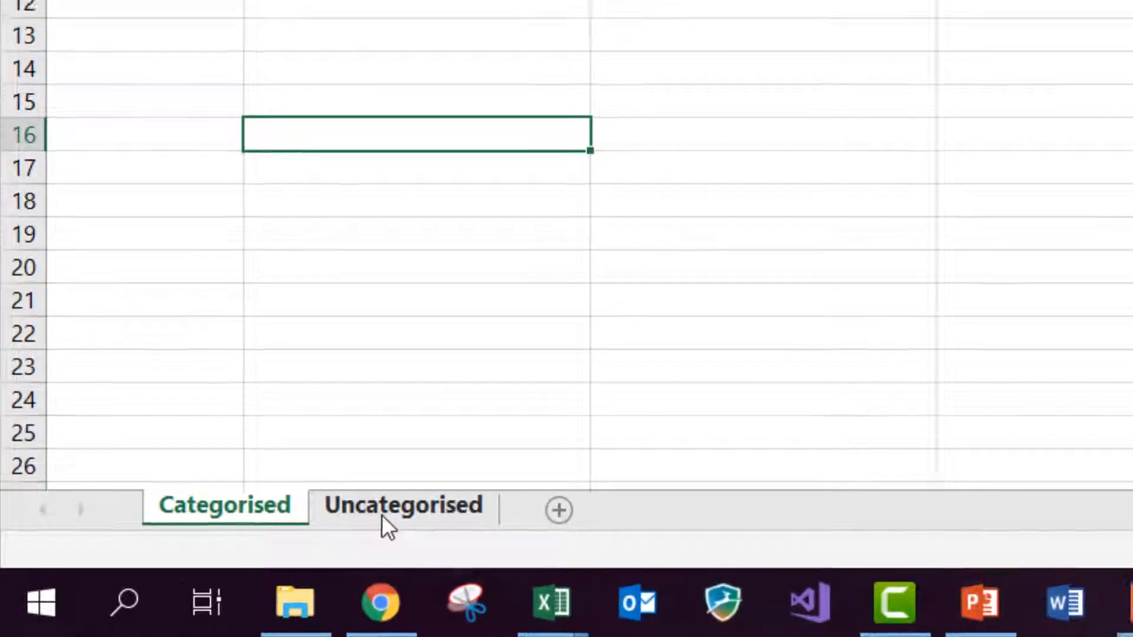
left_click(382, 513)
left_click(188, 323)
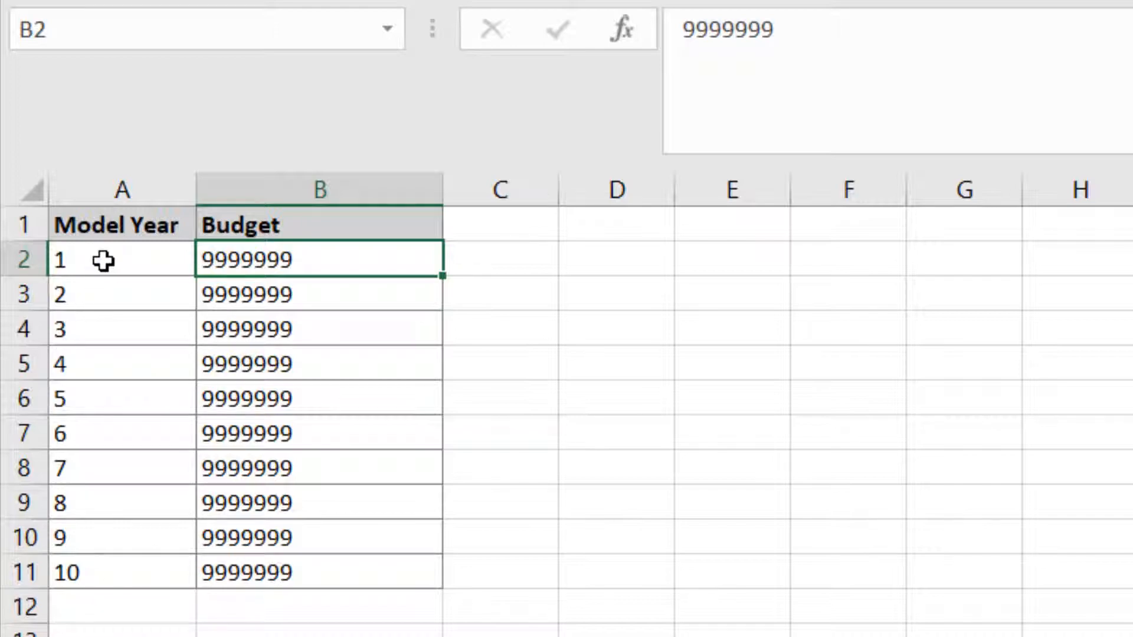
mouse_move(104, 261)
left_mouse_down()
mouse_move(384, 620)
mouse_move(379, 554)
mouse_move(384, 564)
left_mouse_up()
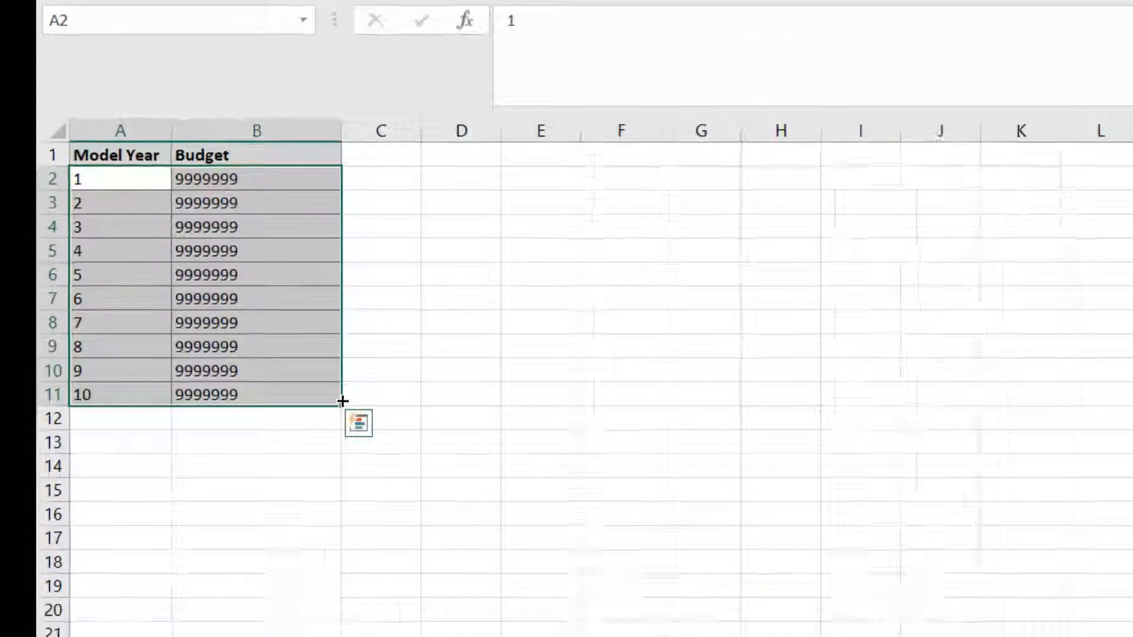
left_click(340, 413)
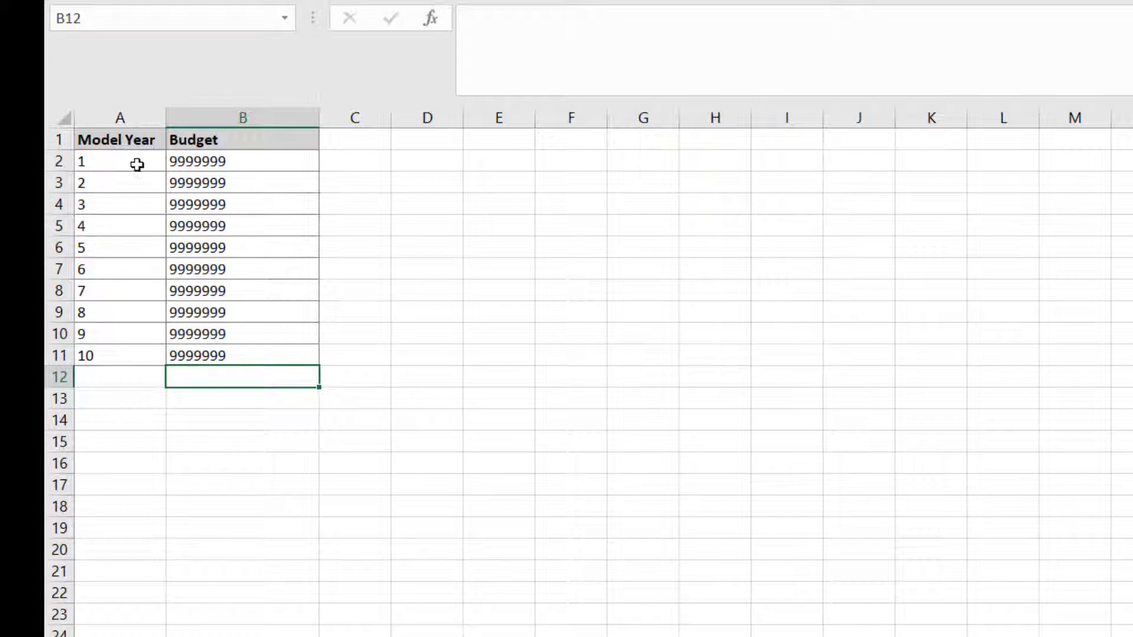
Step: Extend the Model Year and Budget rows on the Uncategorised sheet down to year 20 in row 21
left_click(142, 181)
mouse_move(118, 161)
left_mouse_down()
mouse_move(285, 357)
mouse_move(319, 364)
mouse_move(309, 571)
left_mouse_up()
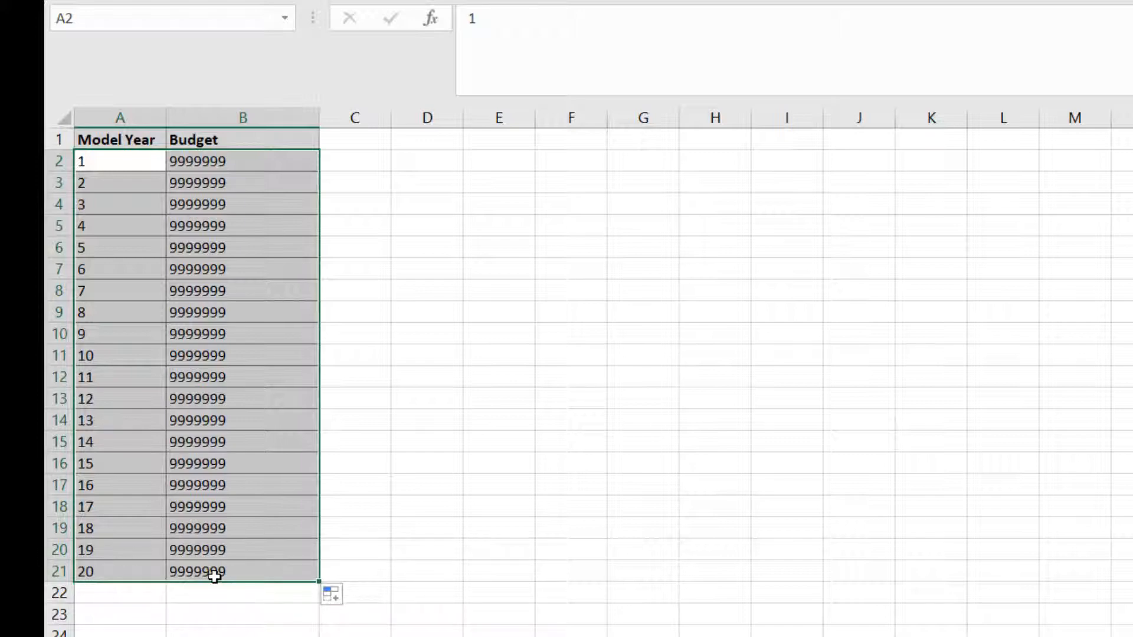
Step: Enter example budgets of 123456 for model year 1 and 124124 for model year 7
left_click(196, 163)
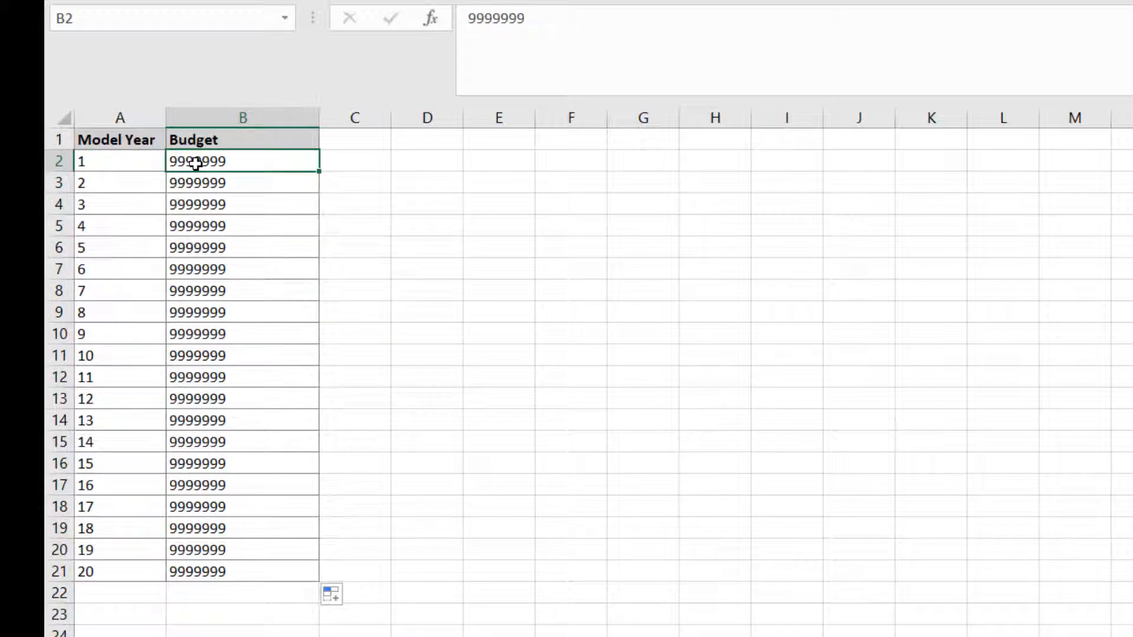
type("123456")
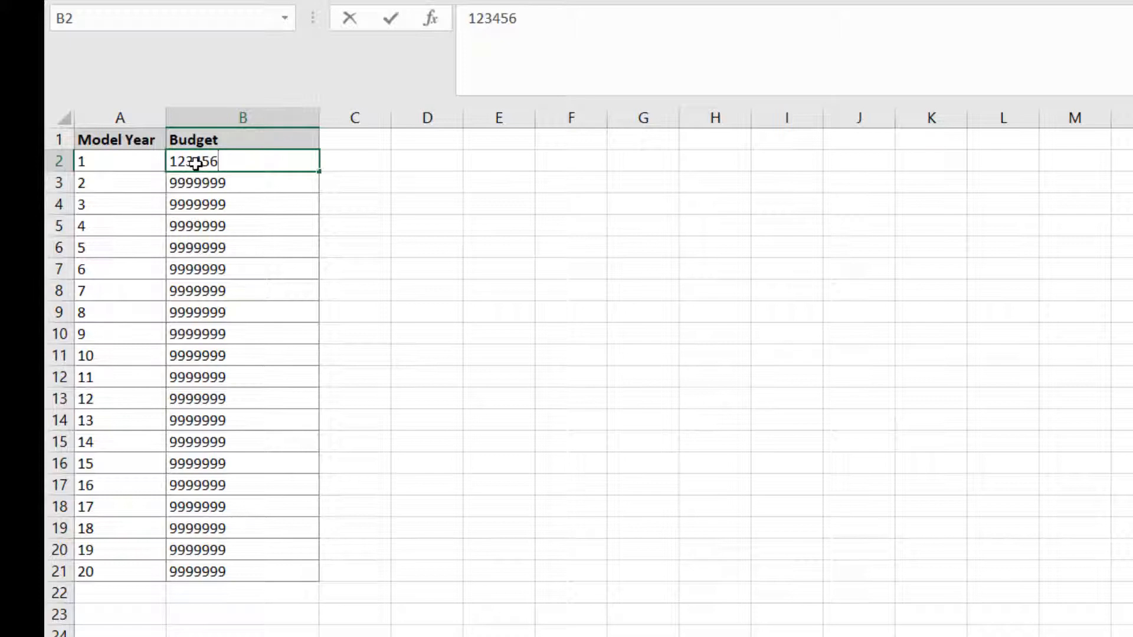
key("Return")
left_click(196, 163)
left_click(216, 291)
type("124124")
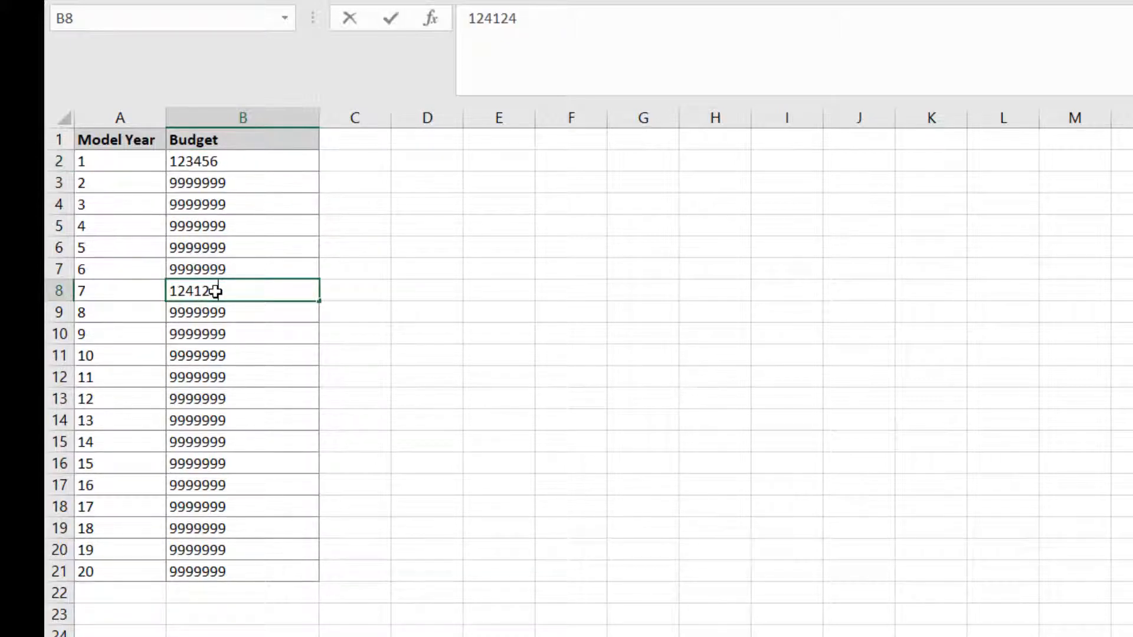
key("Return")
left_click(372, 251)
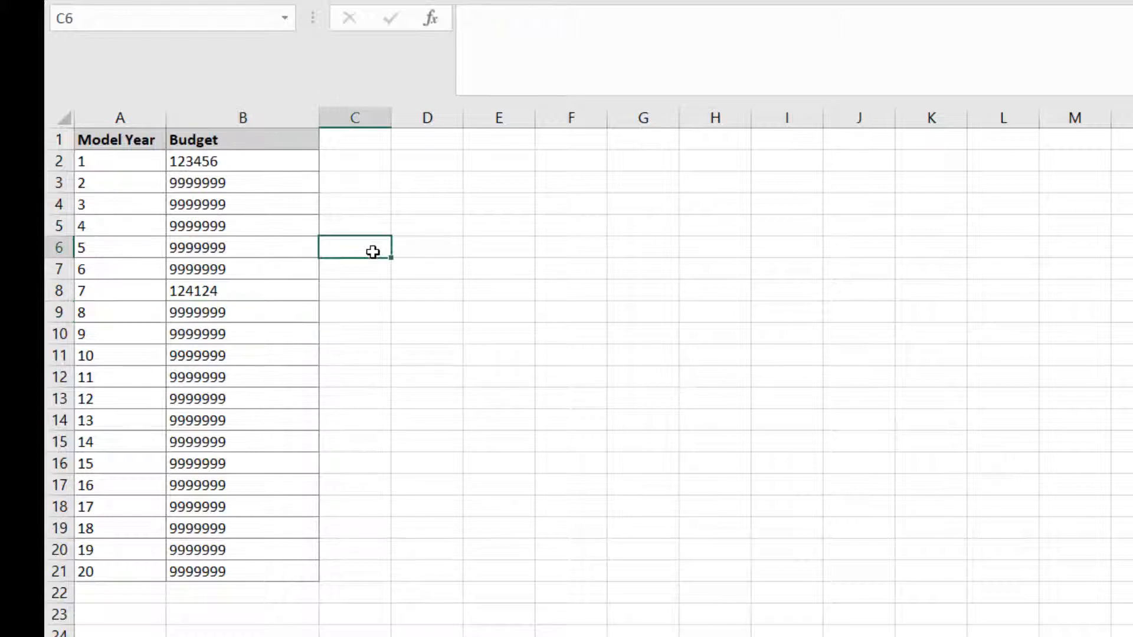
Step: Set the year 1 budget to 999999999 and fill that value down the Budget column through year 20
left_click(212, 166)
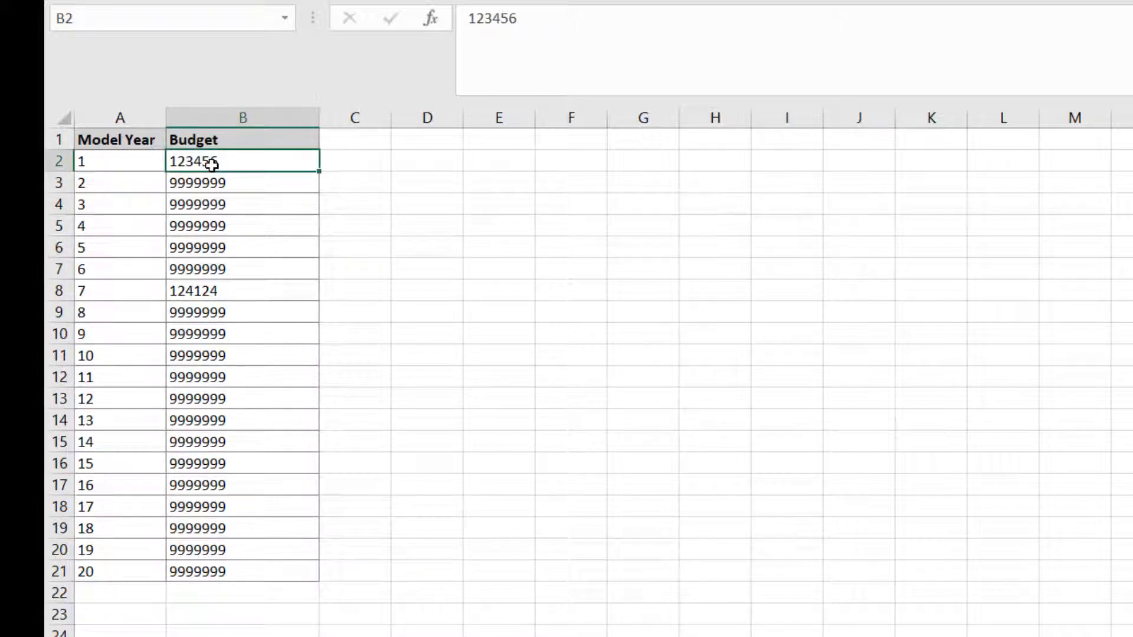
type("999999")
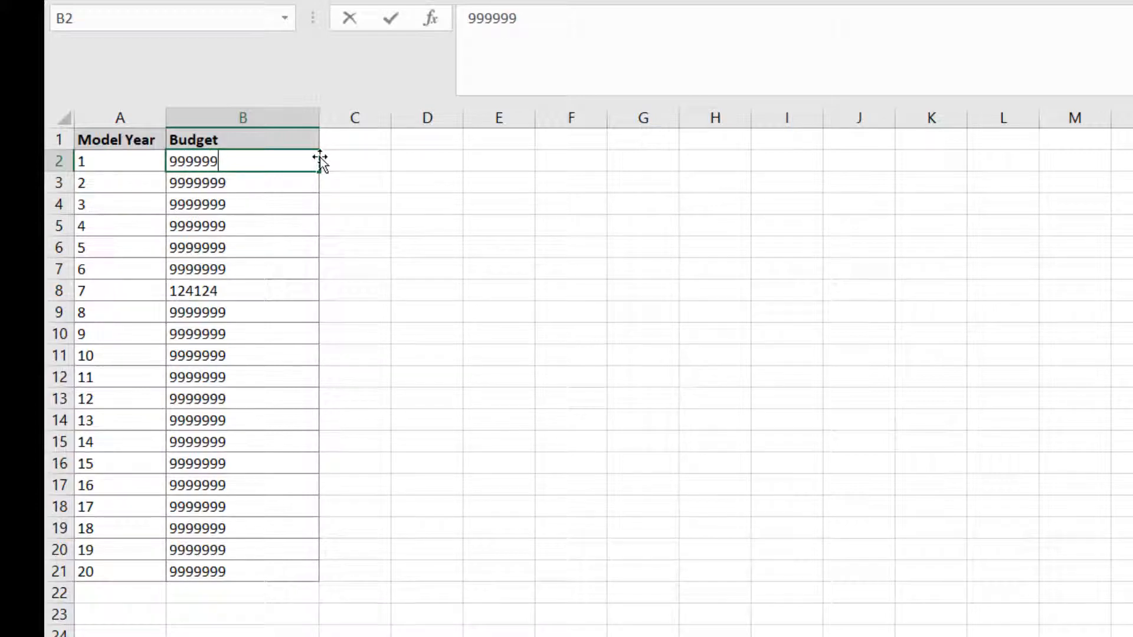
type("999")
key("Return")
left_click(223, 157)
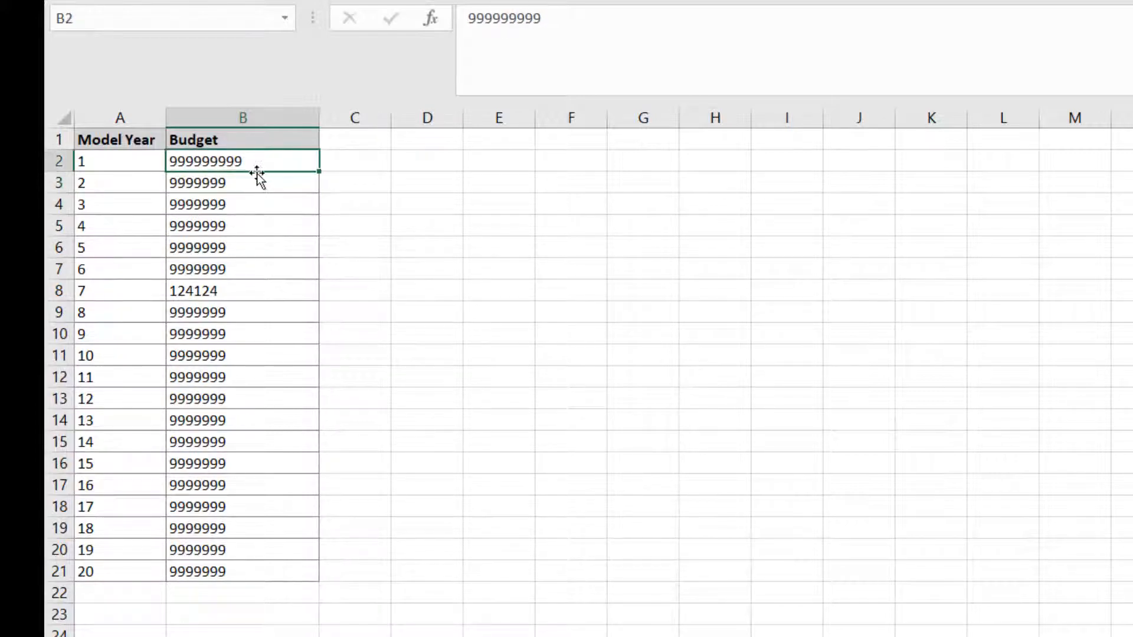
double_click(318, 173)
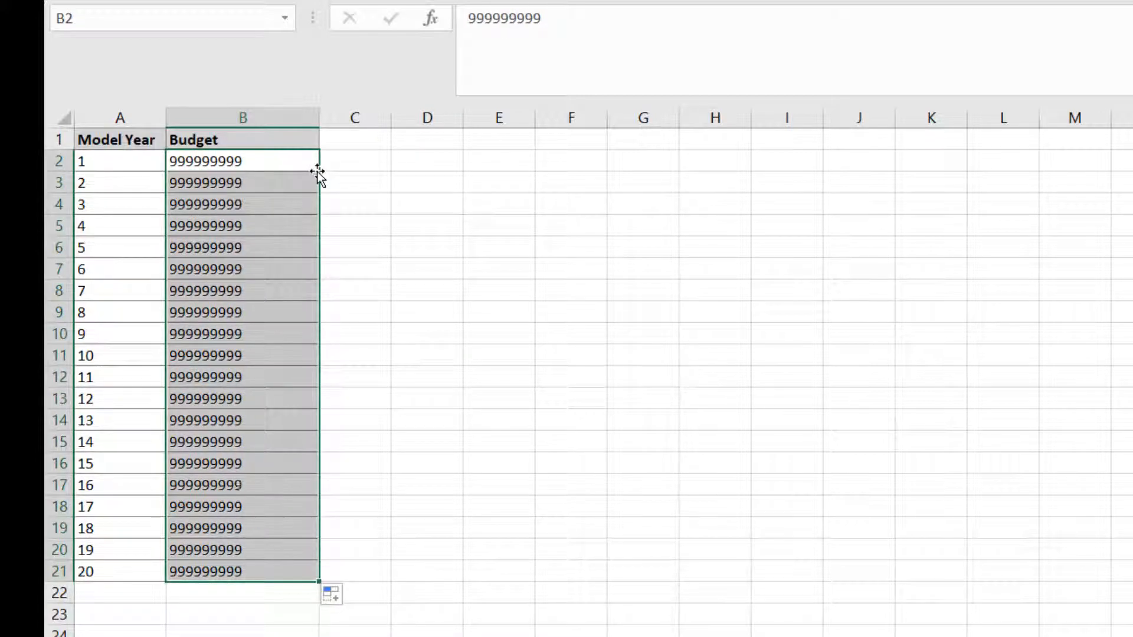
left_click(409, 282)
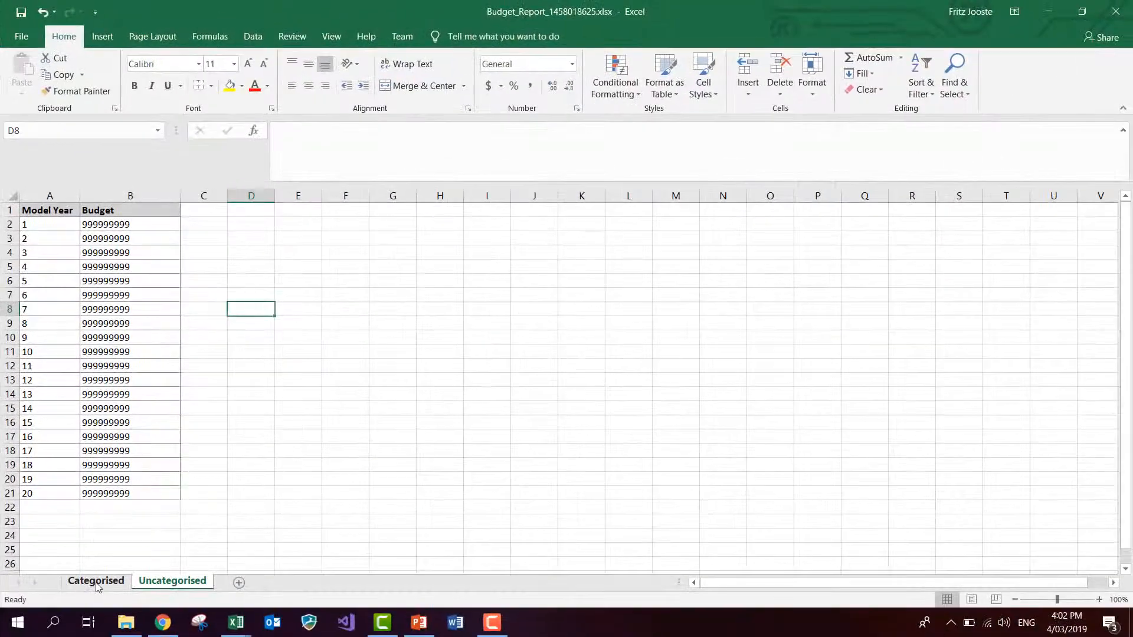
Step: Show the Categorised sheet and examine how the first treatment category's budget header in B1 is written
left_click(96, 581)
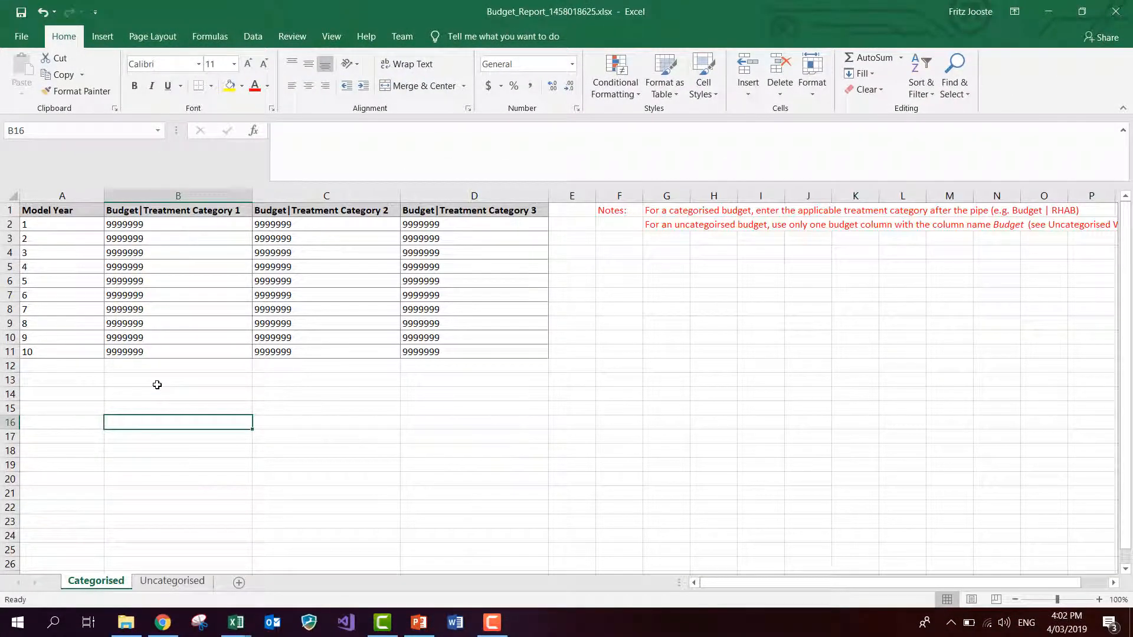
left_click(127, 210)
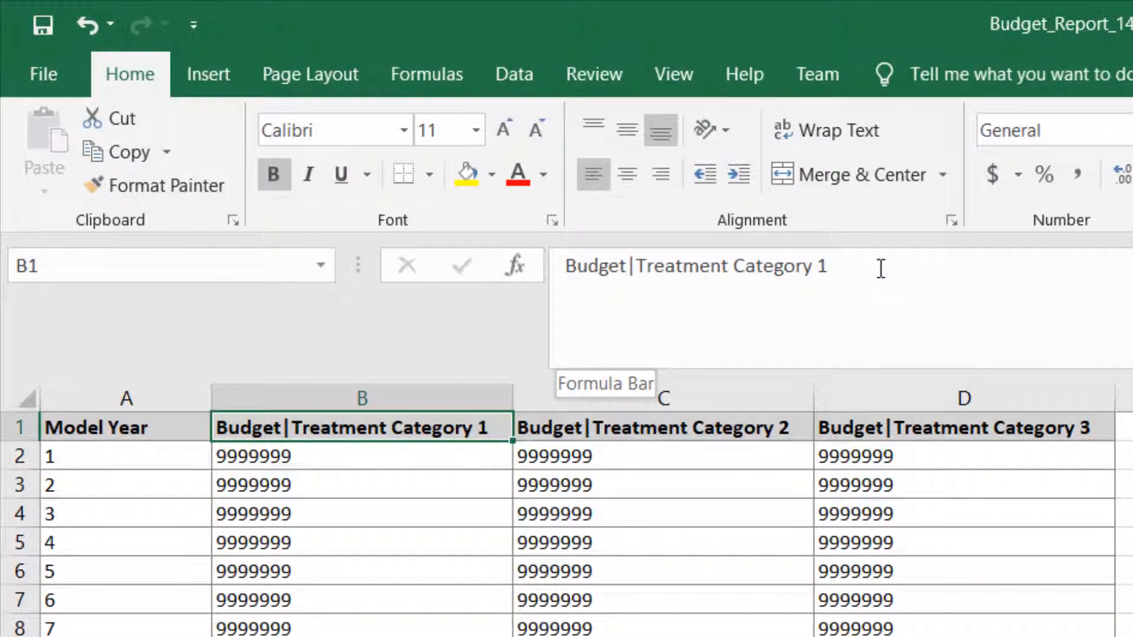
left_click(517, 636)
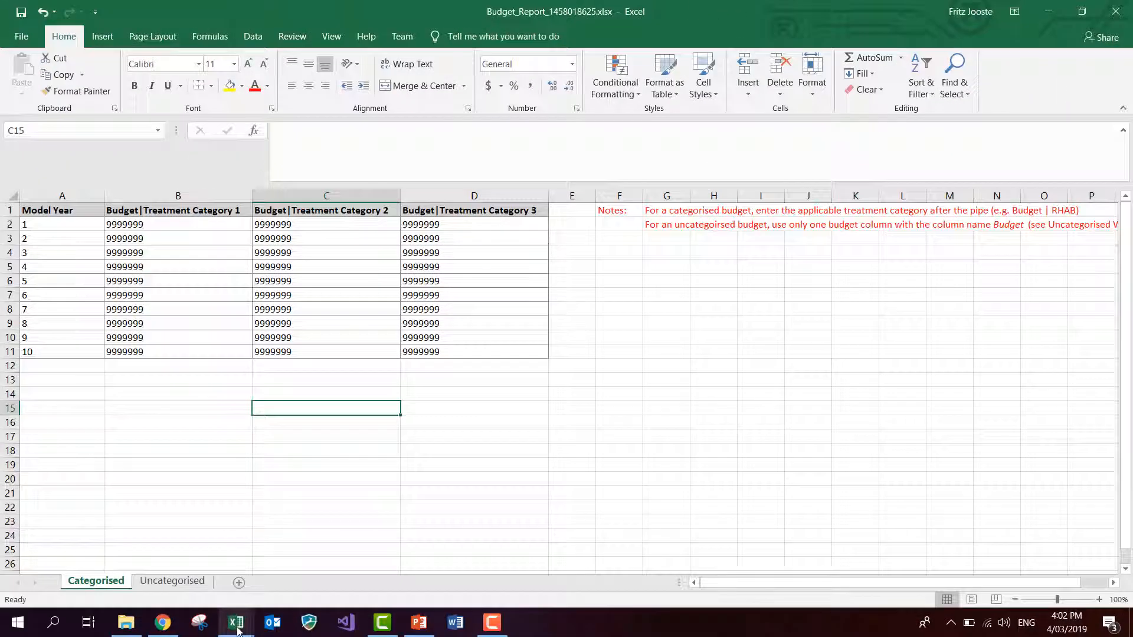
Step: Copy the Seal and Rehabilitation categories from B2:C2 of the DMS workbook's Treatments sheet to B15:C15 of the Categorised budget sheet
mouse_move(235, 623)
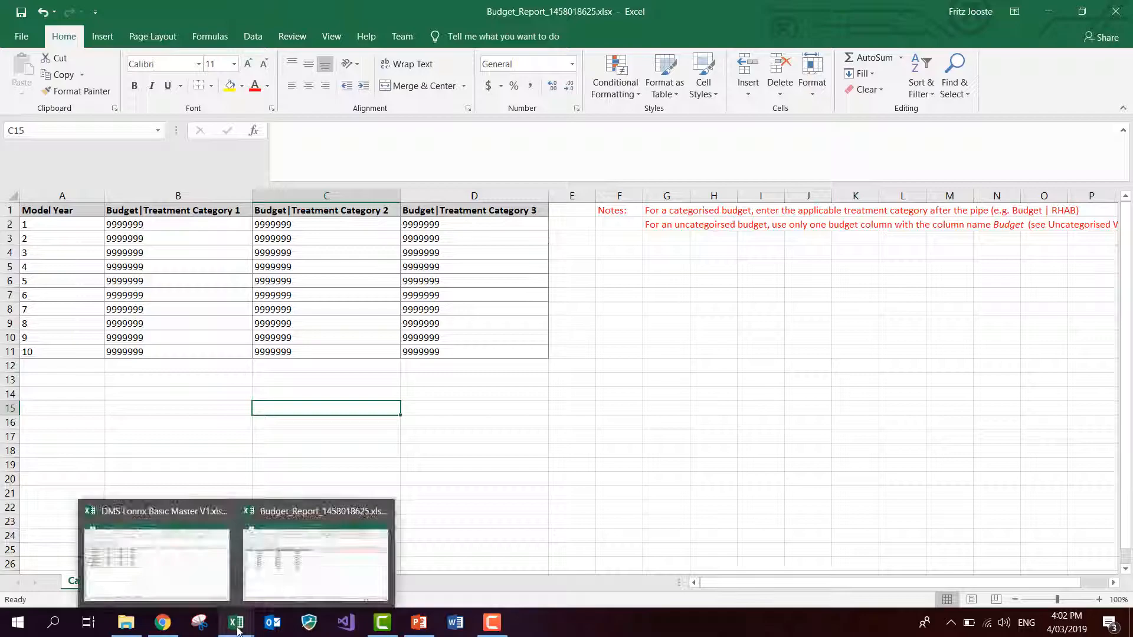
left_click(158, 591)
left_click(283, 374)
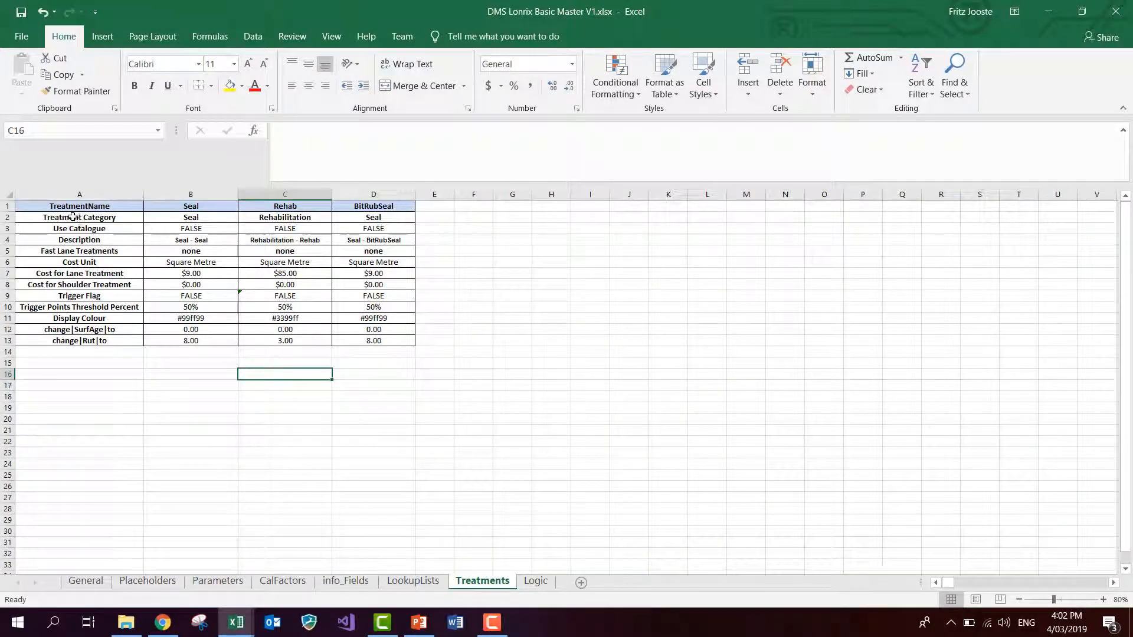
left_click(174, 215)
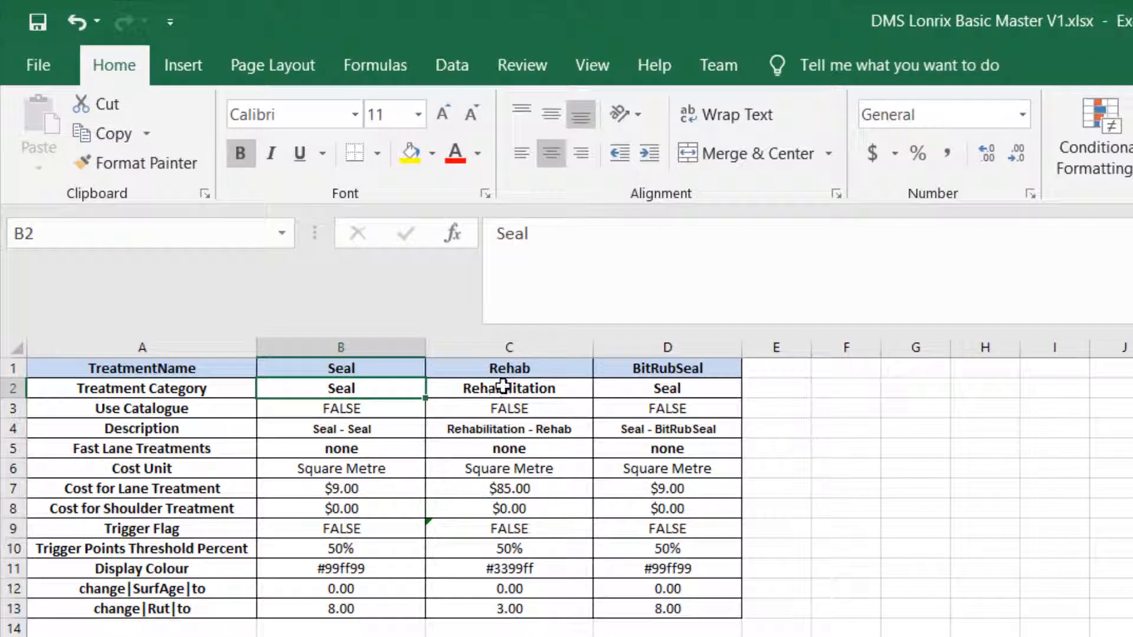
left_click(281, 216)
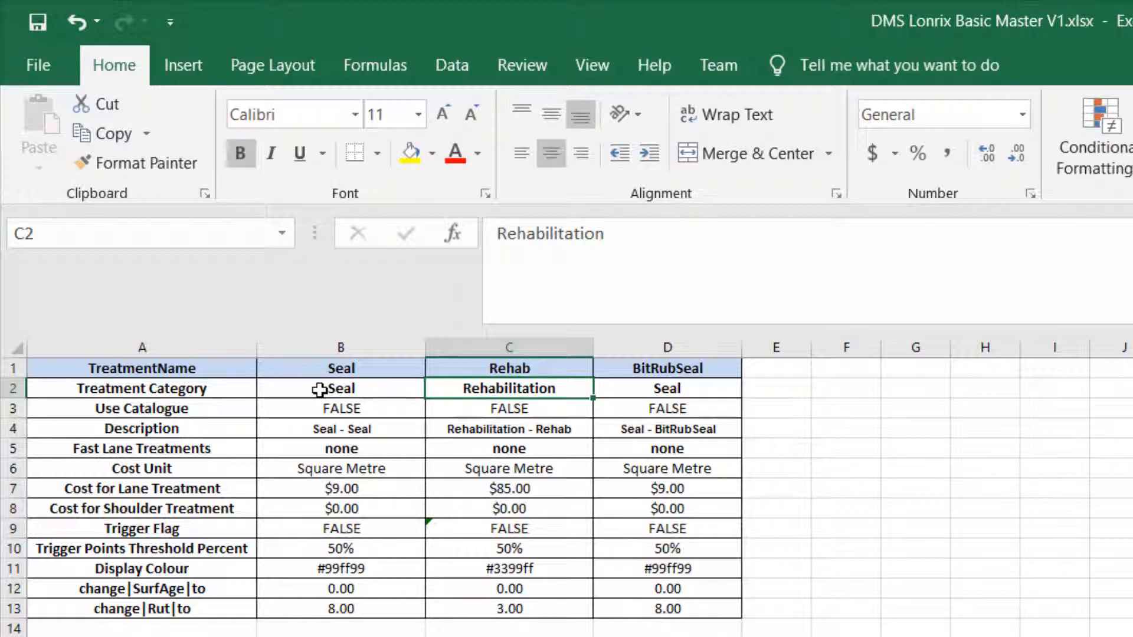
left_click_drag(319, 390, 498, 383)
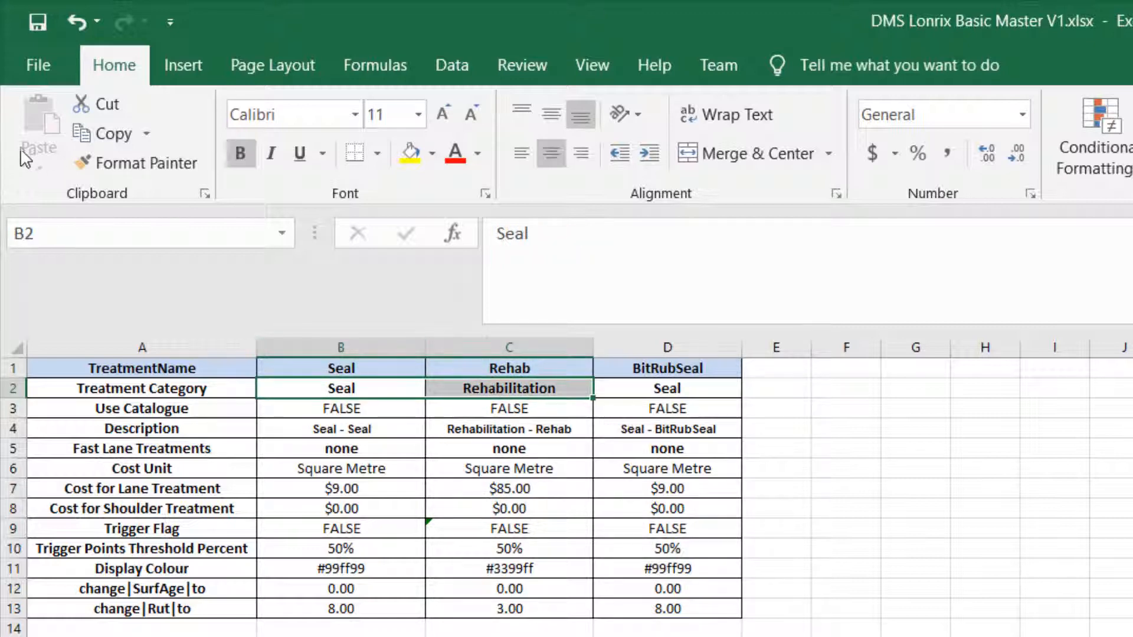
left_click(105, 133)
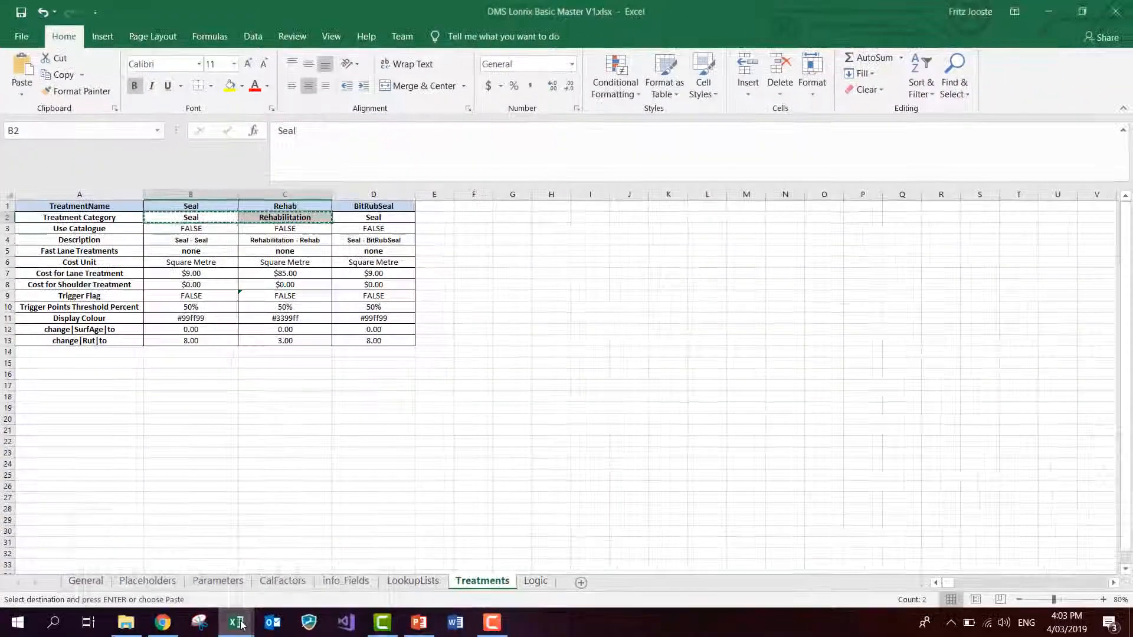
mouse_move(240, 623)
left_click(266, 567)
left_click(139, 411)
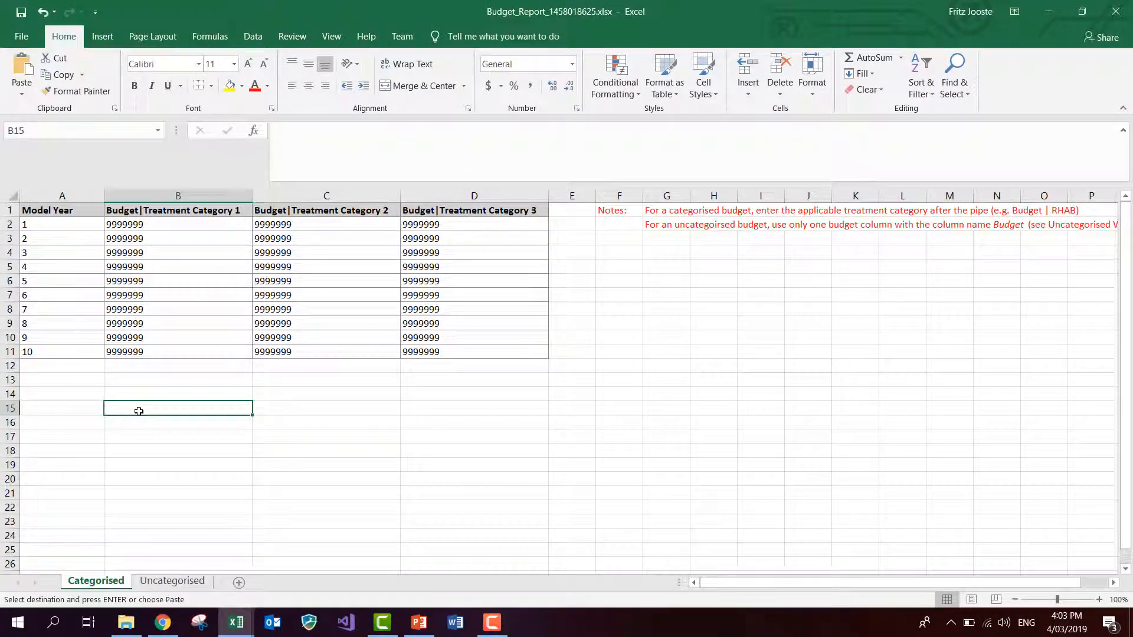
left_click(22, 70)
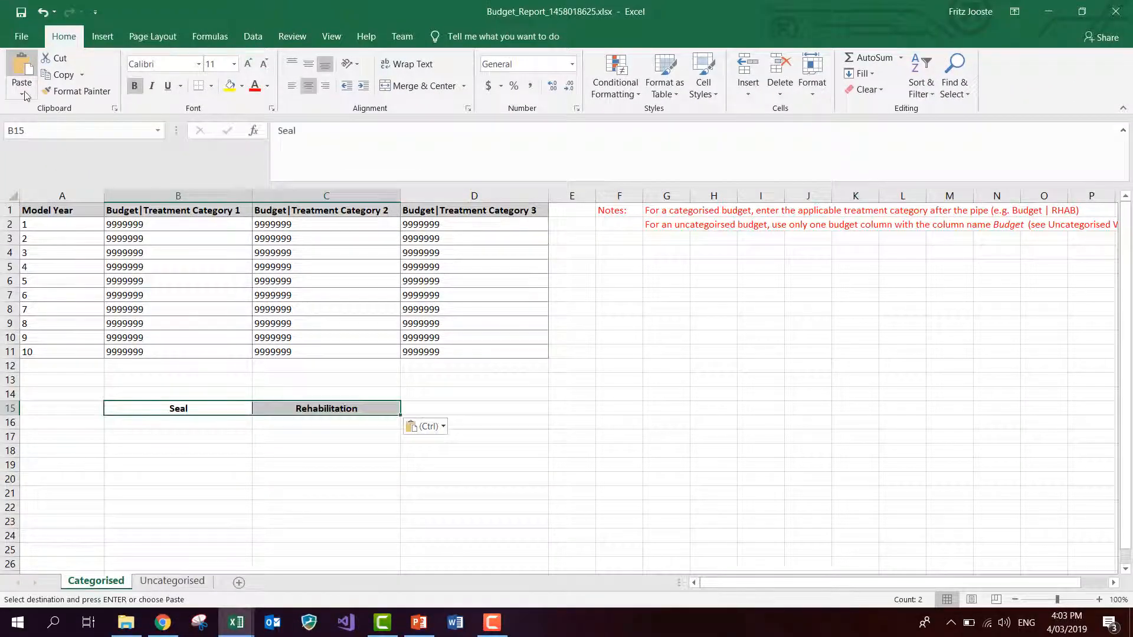
Step: Replace the category placeholder in header B1 with the copied name so it reads Budget|Seal
left_click(193, 410)
left_click_drag(313, 128, 274, 131)
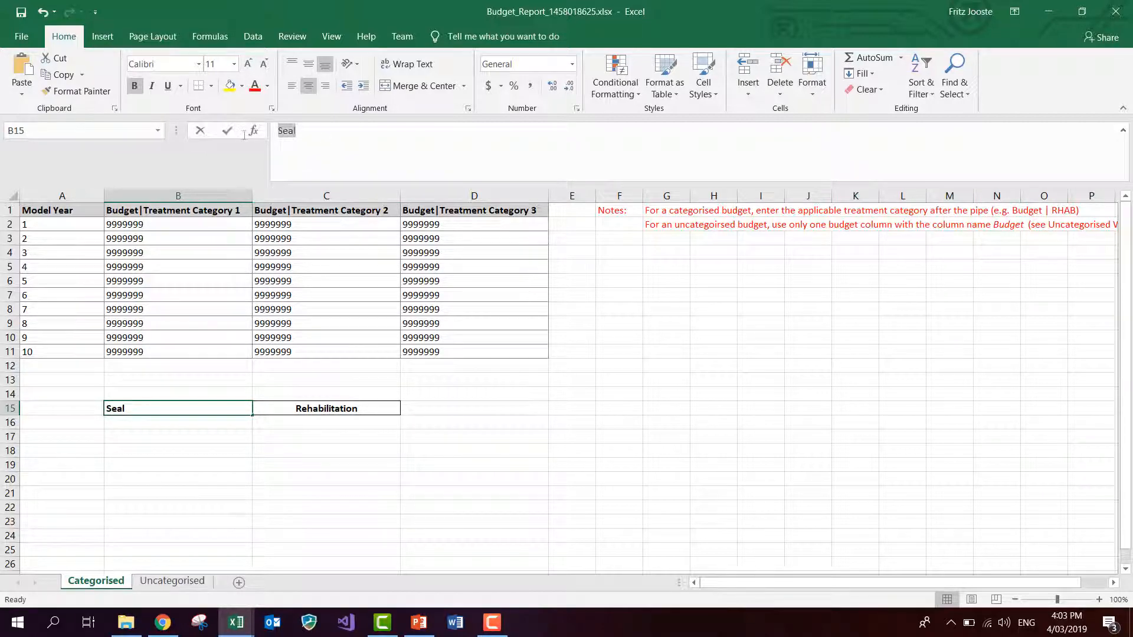
key("ctrl+c")
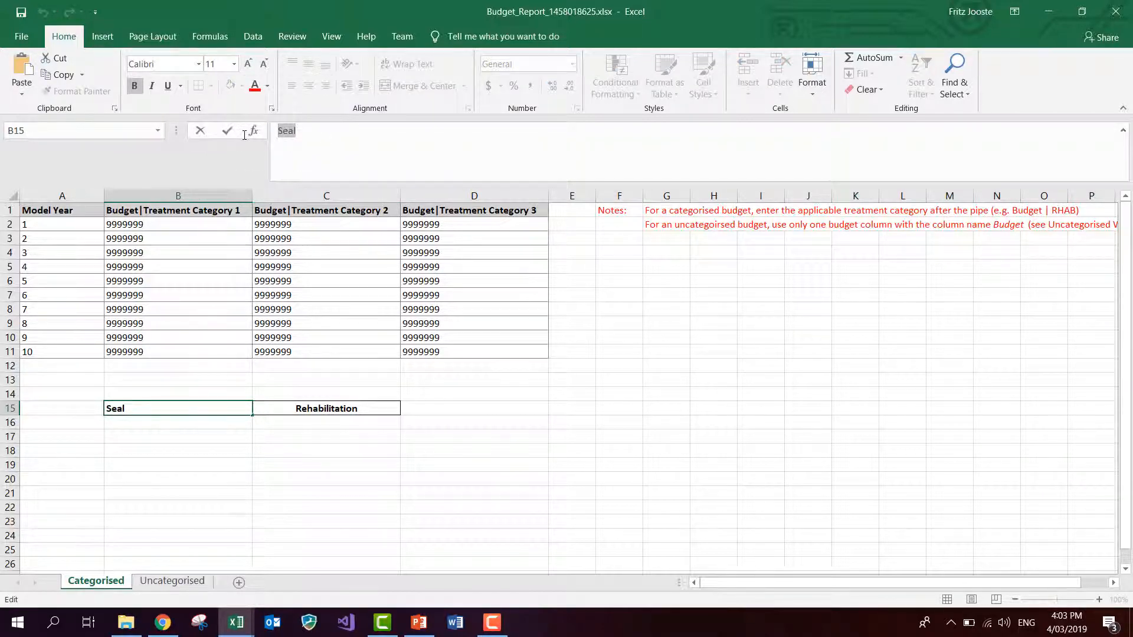
left_click(146, 204)
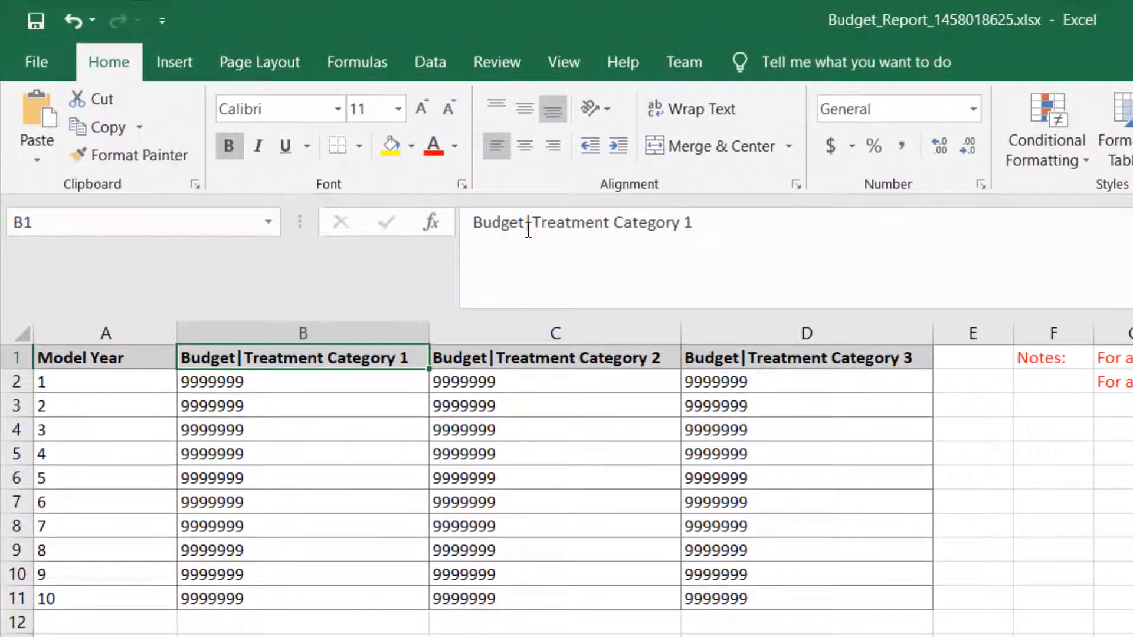
left_click_drag(535, 226, 767, 222)
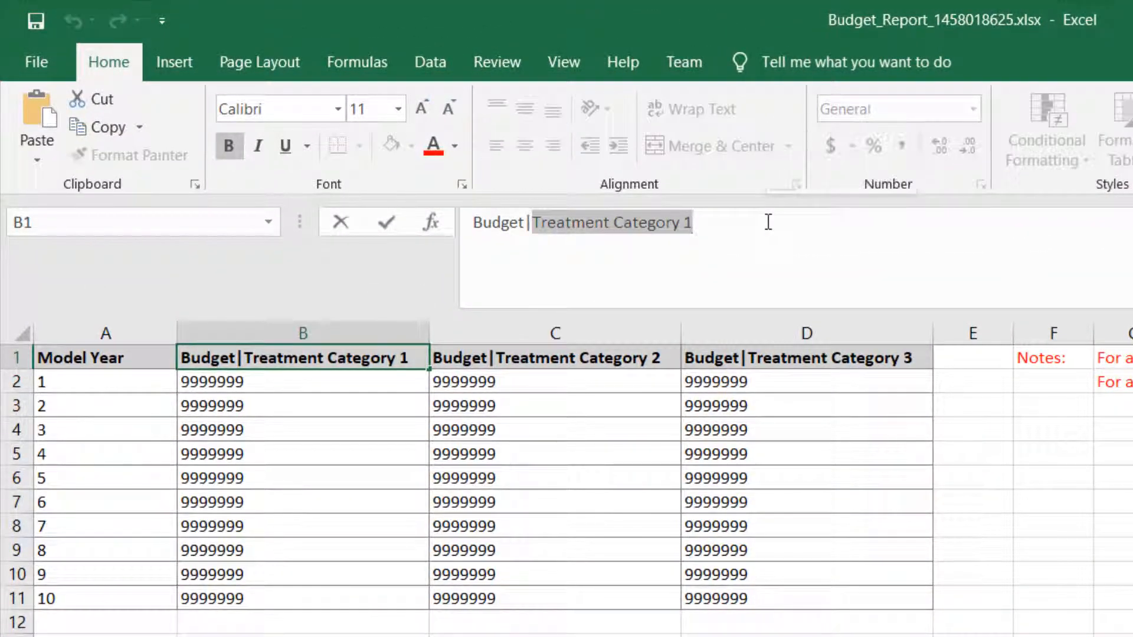
key("ctrl+v")
key("Return")
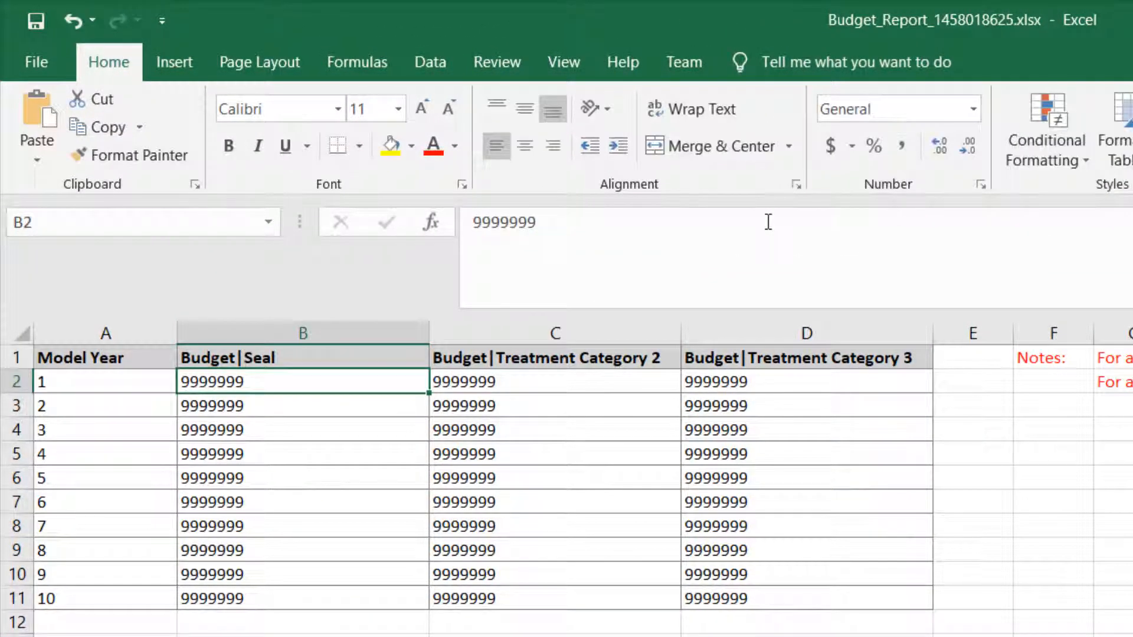
left_click_drag(209, 353, 226, 600)
Step: Replace the category placeholder in header C1 with the name from C15 so it reads Budget|Rehabilitation
left_click(560, 636)
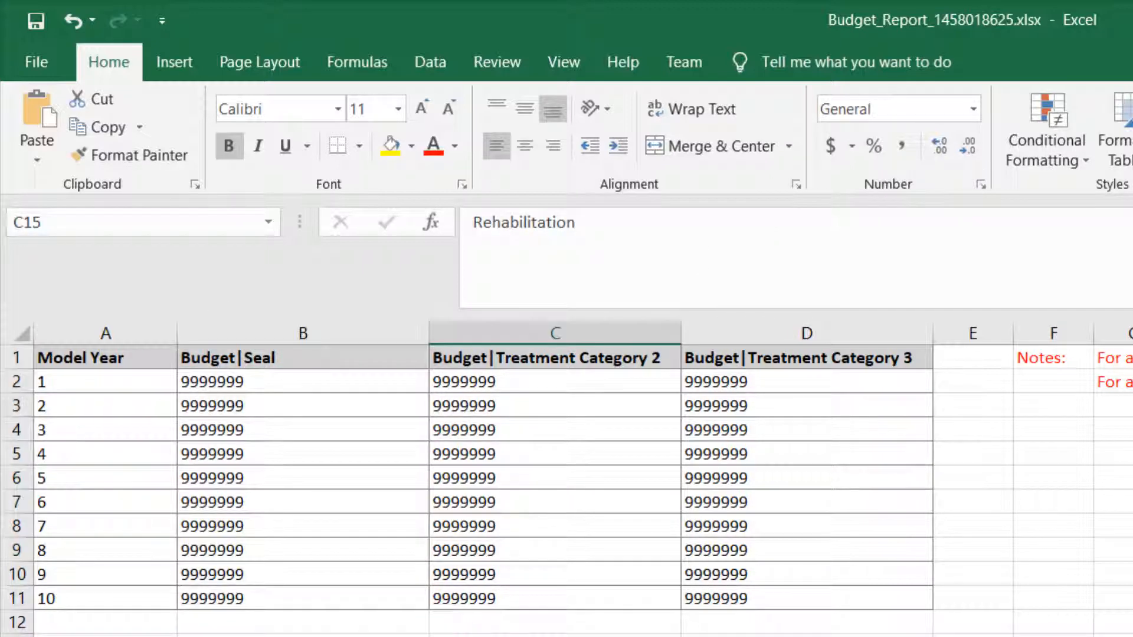
left_click_drag(476, 226, 663, 221)
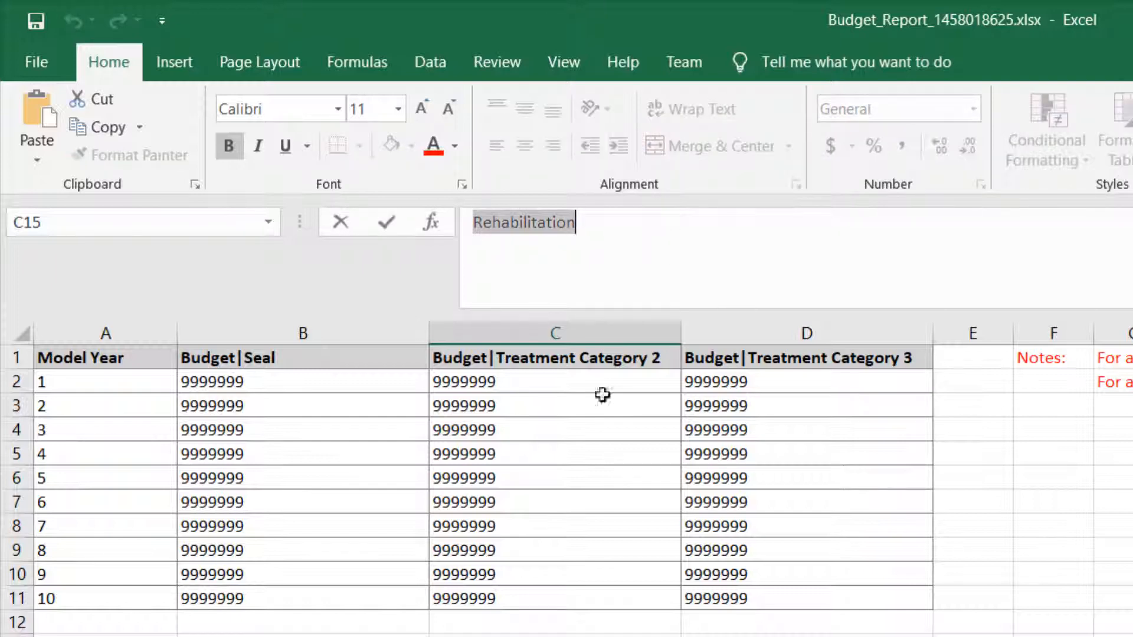
left_click(511, 357)
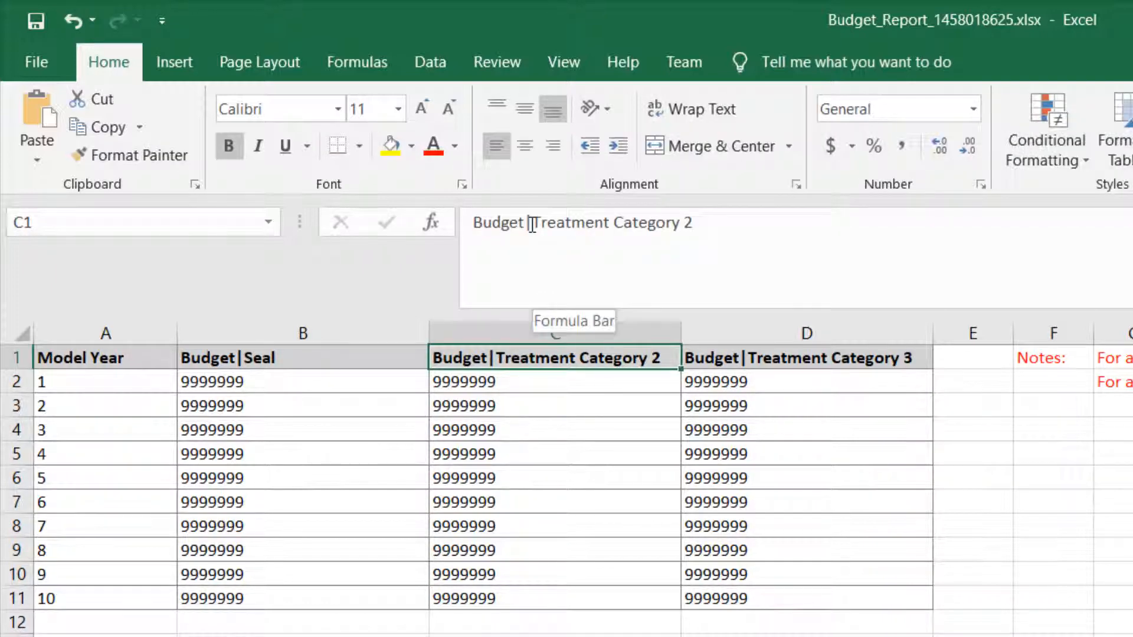
left_click_drag(533, 223, 751, 222)
key("ctrl+v")
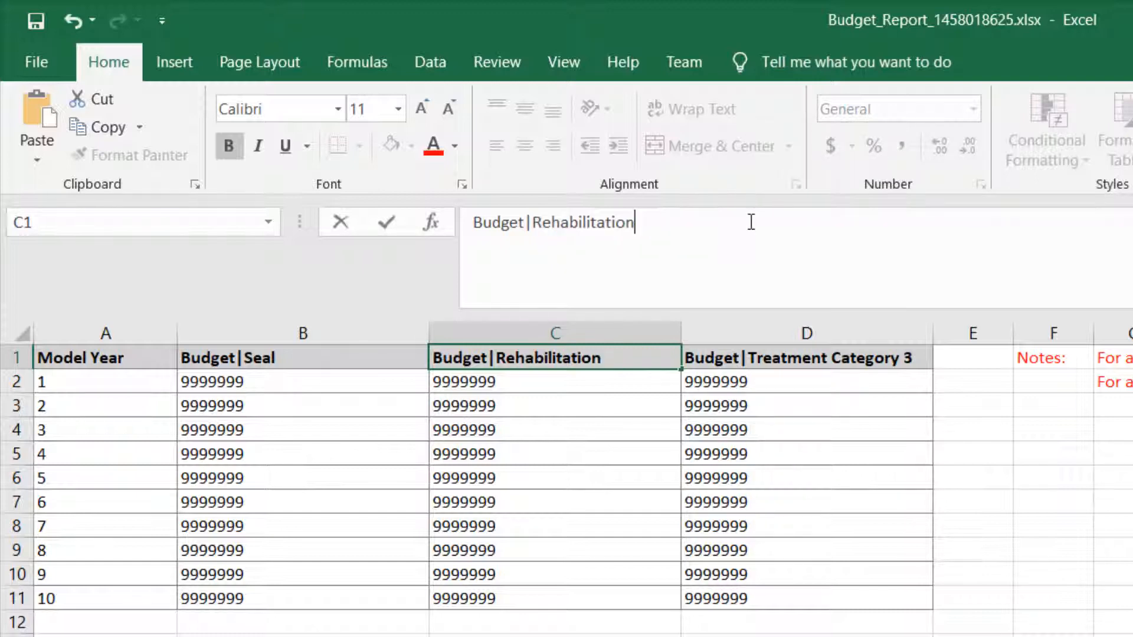
key("Return")
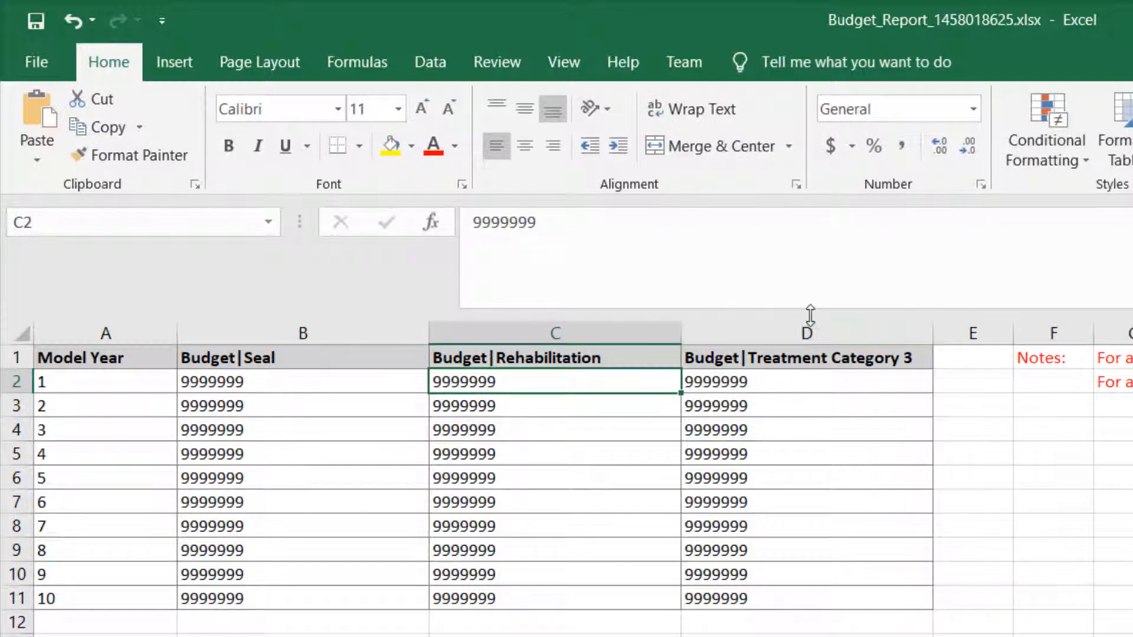
Step: Delete the unused Budget|Treatment Category 3 column from the Categorised sheet
left_click(806, 333)
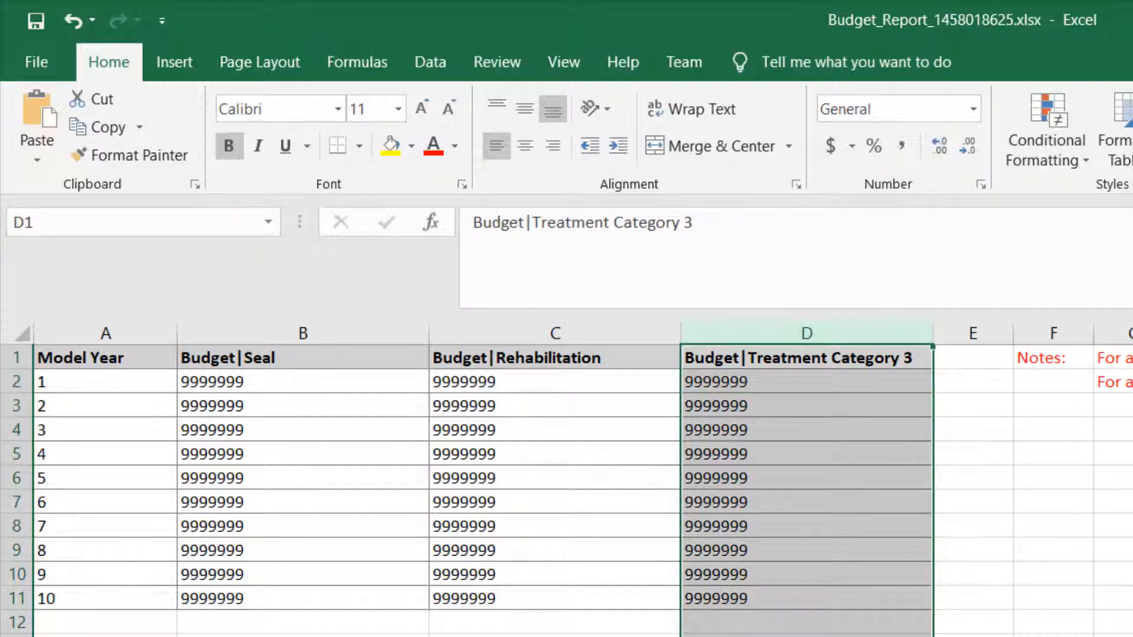
key("ctrl+minus")
left_click(1122, 636)
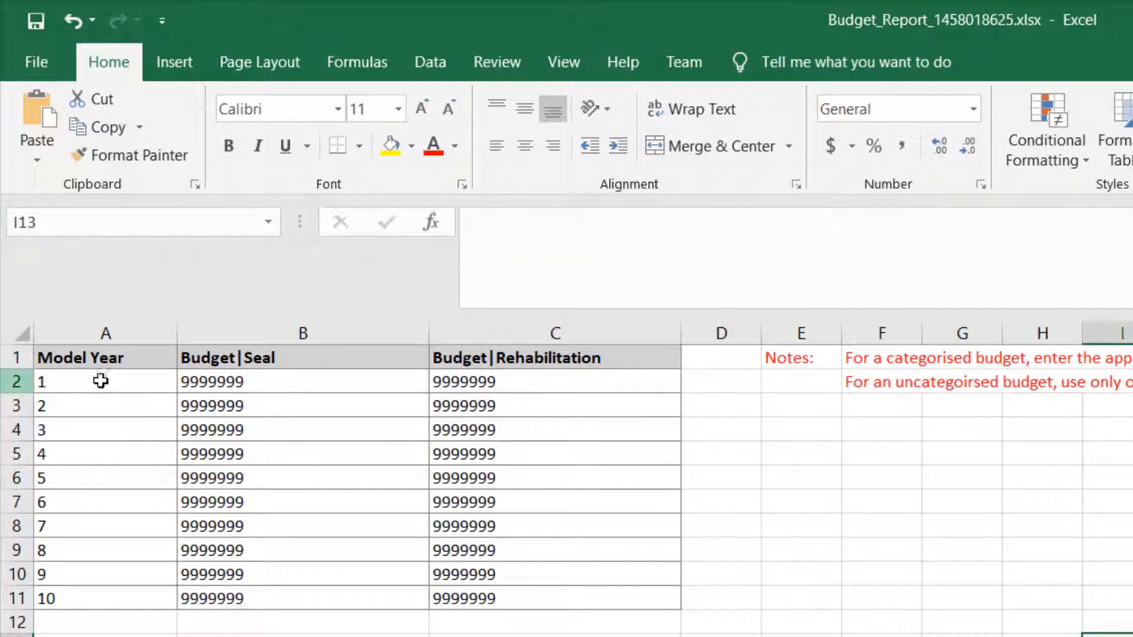
Step: Check the categorised budget headers against the treatment categories in B2:C2 of the DMS workbook's Treatments sheet
left_click(790, 403)
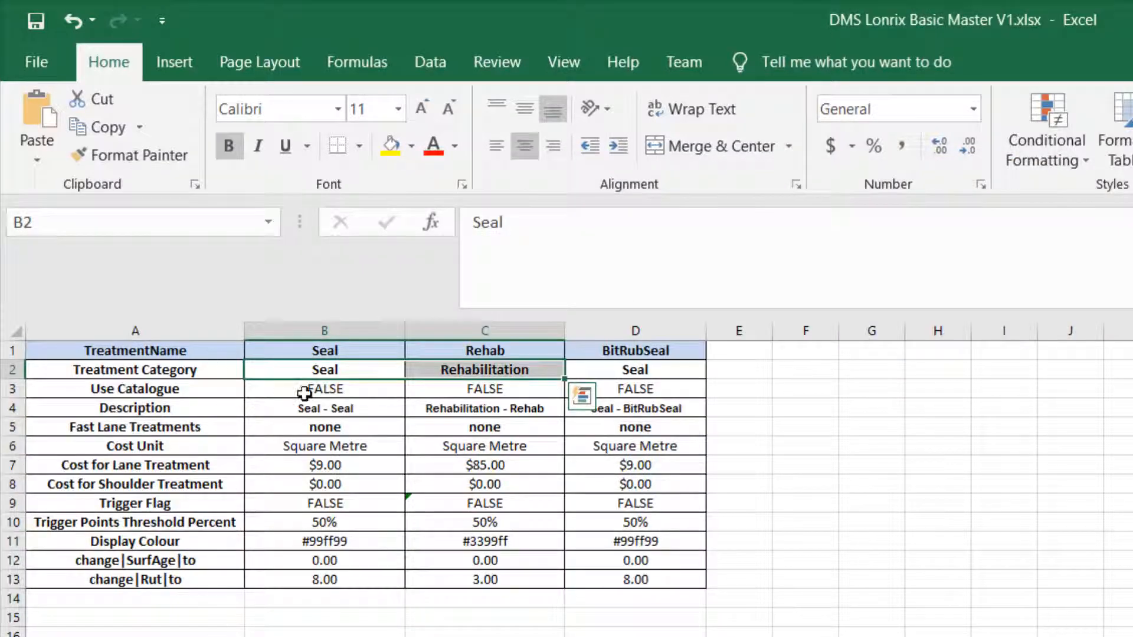
left_click(308, 370)
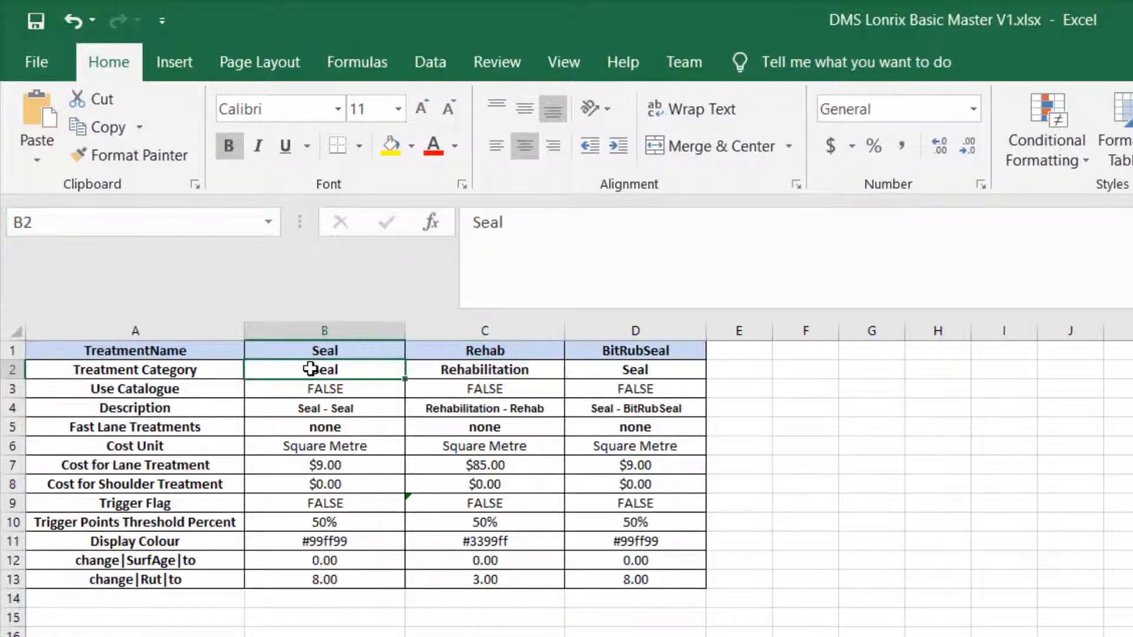
left_click(442, 370)
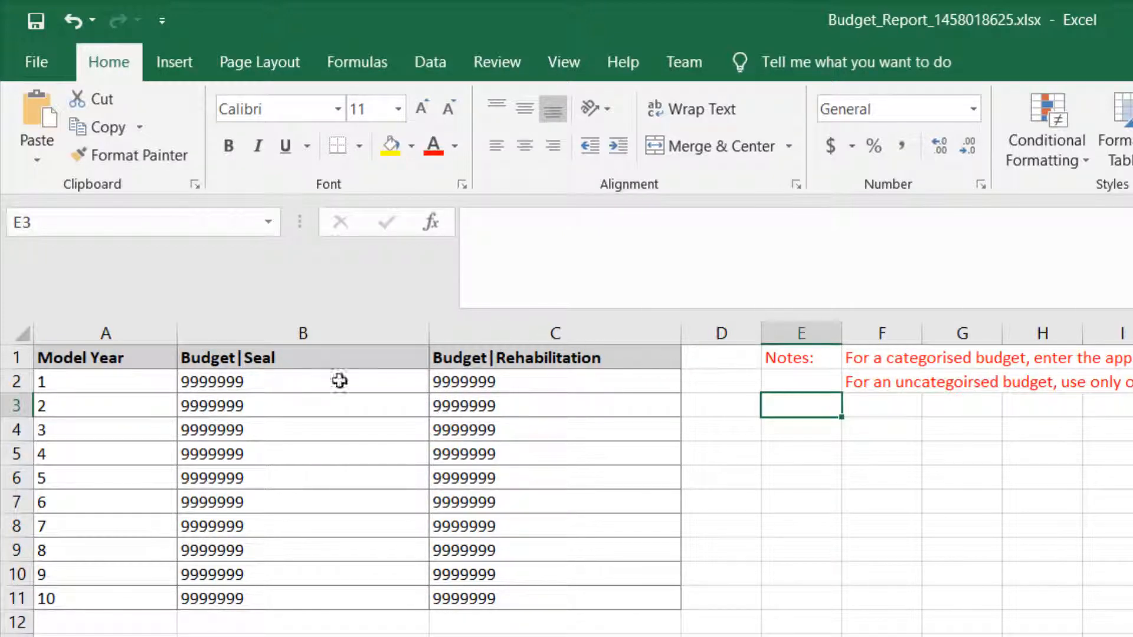
left_click(235, 362)
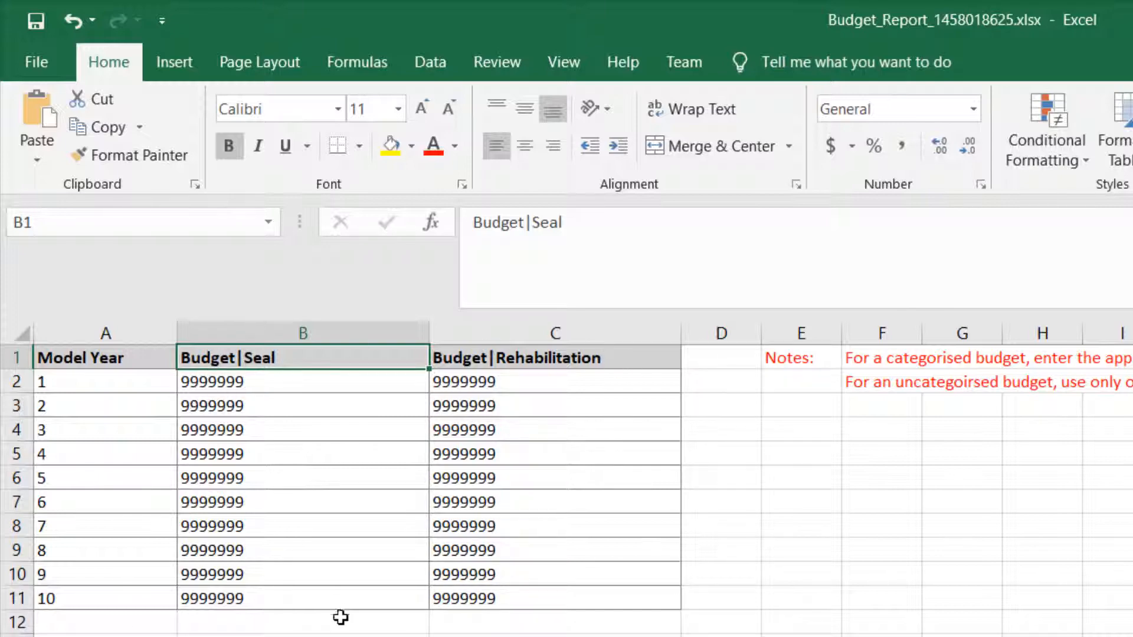
Step: Delete rows 14 to 16, which hold the copied Seal and Rehabilitation names, from the Categorised sheet
left_click(341, 636)
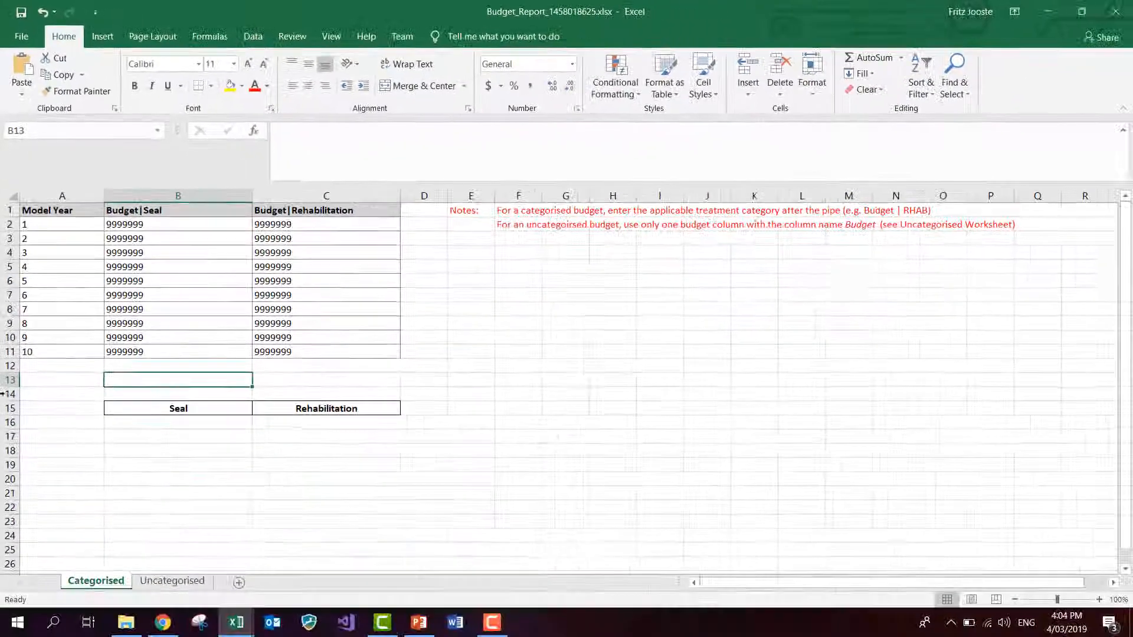
left_click_drag(7, 394, 7, 424)
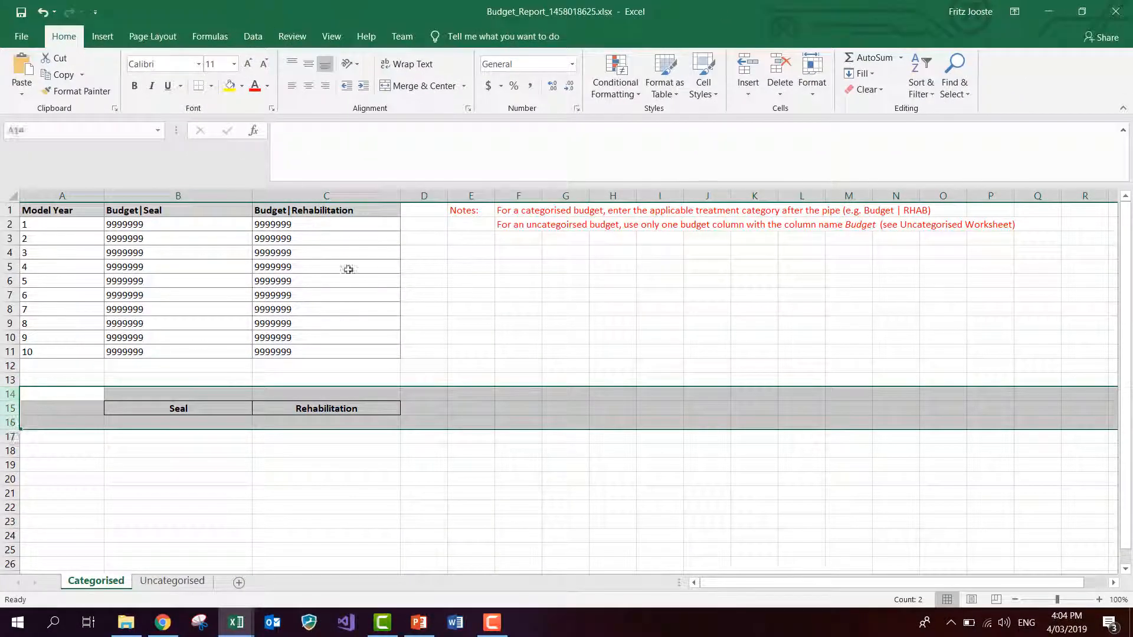
left_click(785, 75)
left_click(515, 317)
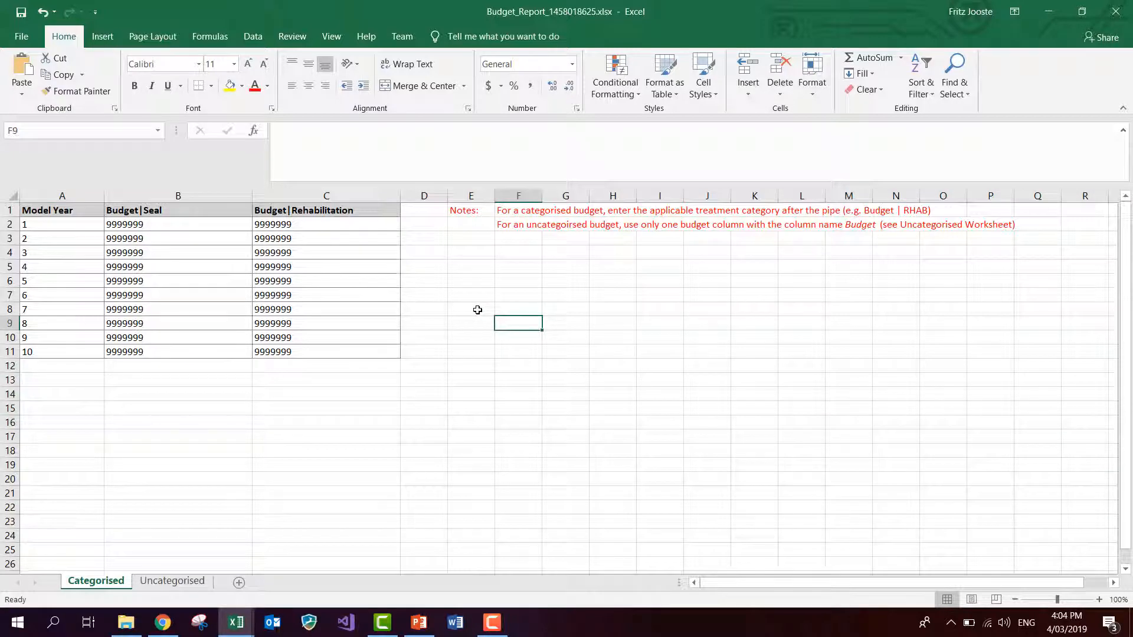
Step: Enter 12345 as the Seal budget for model year 1 and fill it down through model year 5
left_click(131, 225)
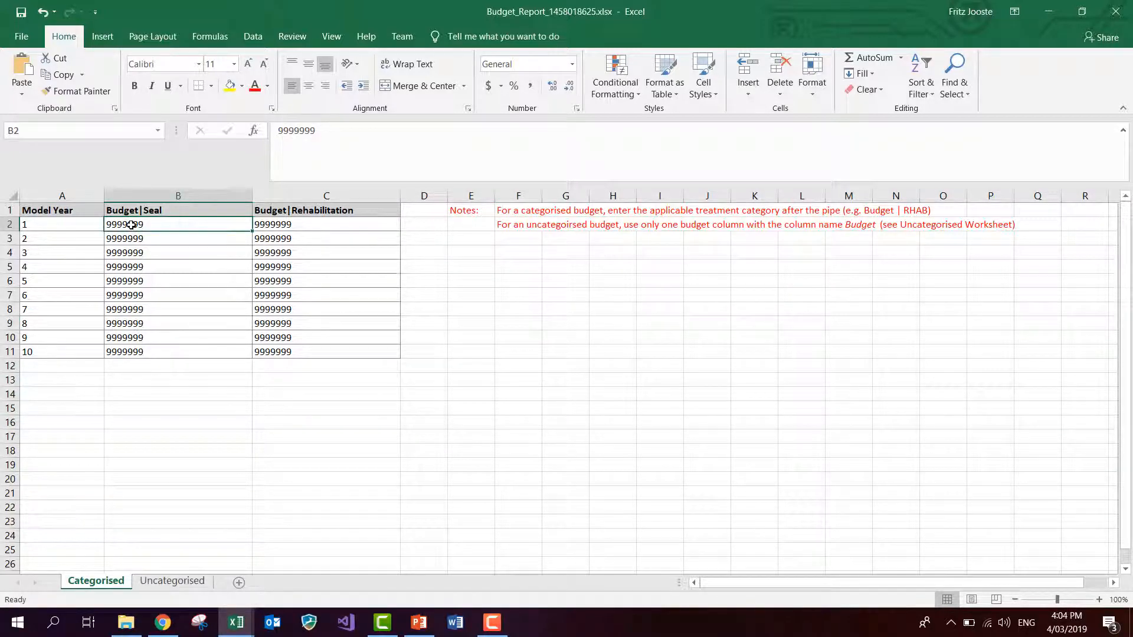
type("1")
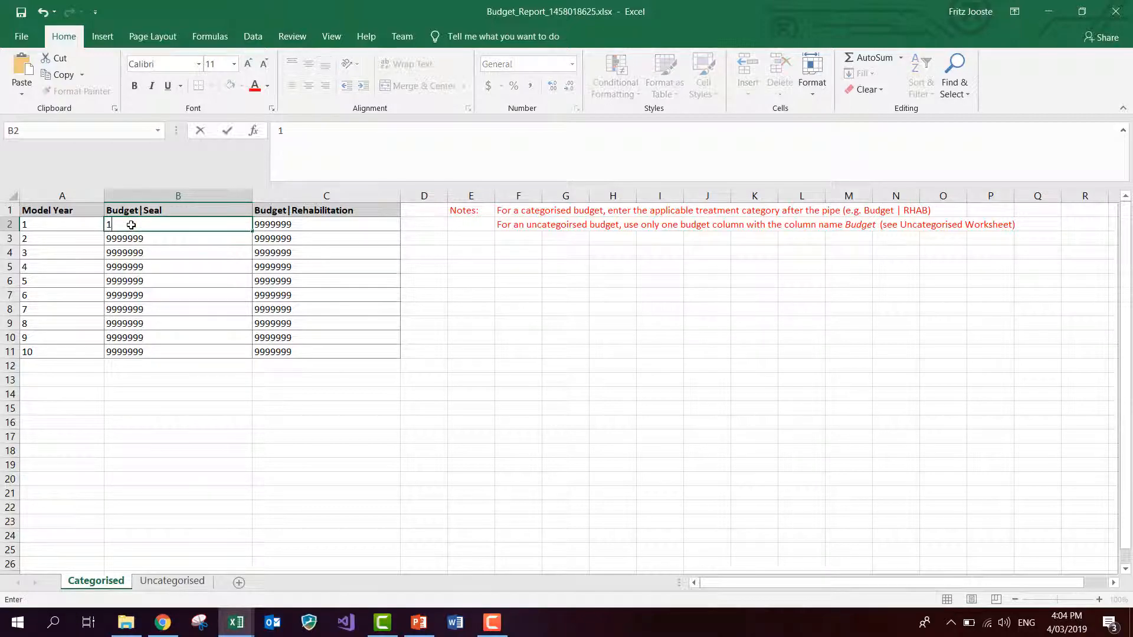
type("2345")
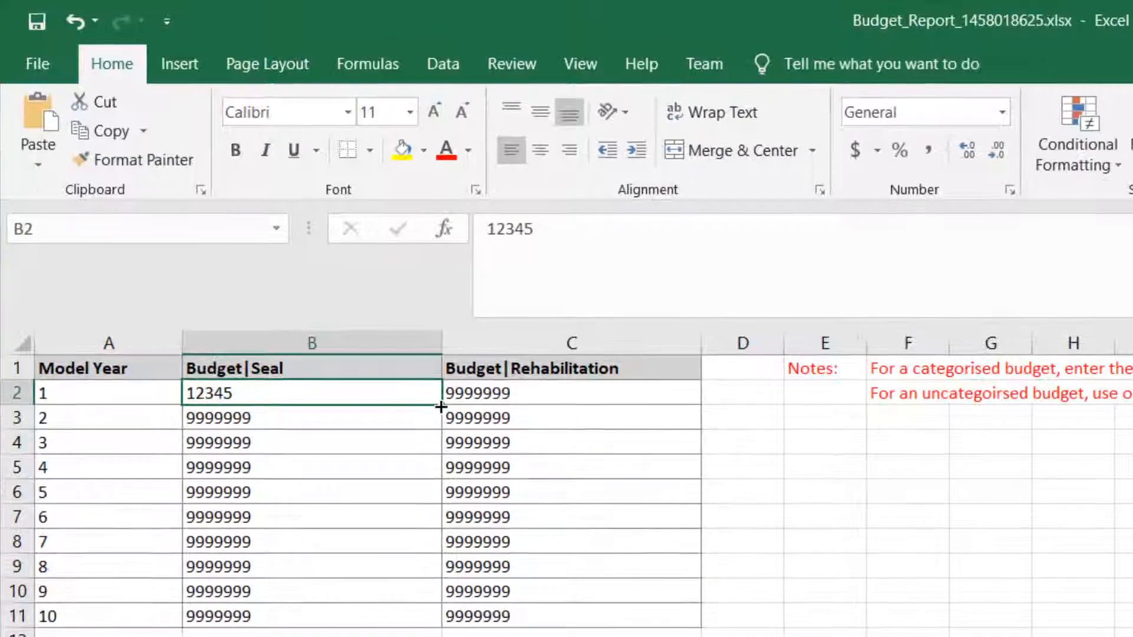
left_click_drag(294, 269, 297, 336)
left_click_drag(445, 503, 445, 504)
left_click(531, 636)
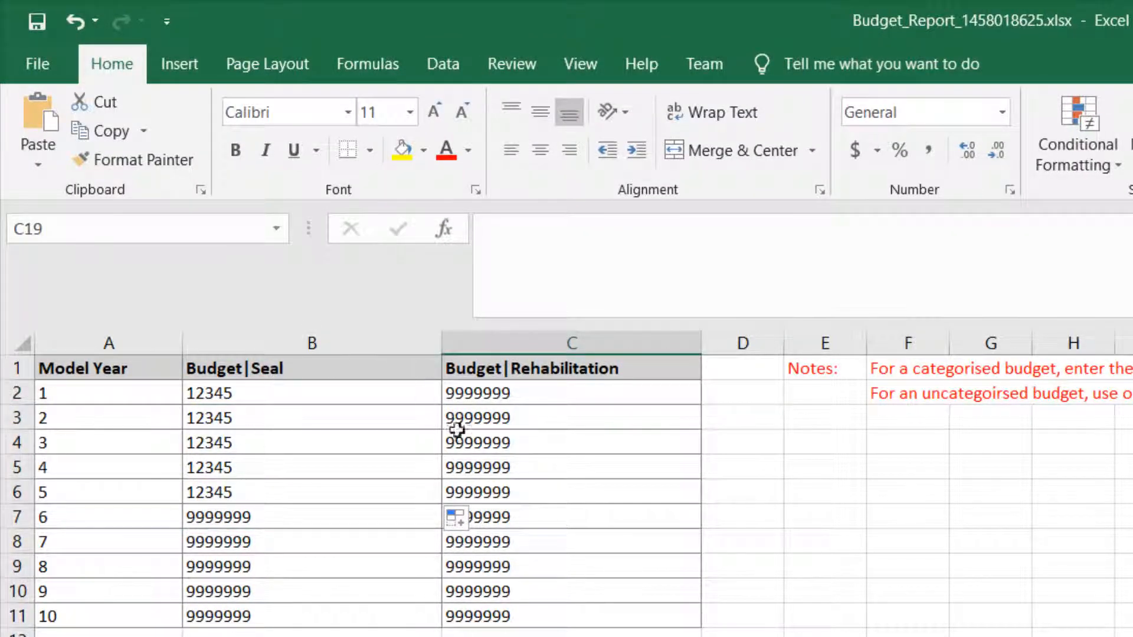
left_click(178, 408)
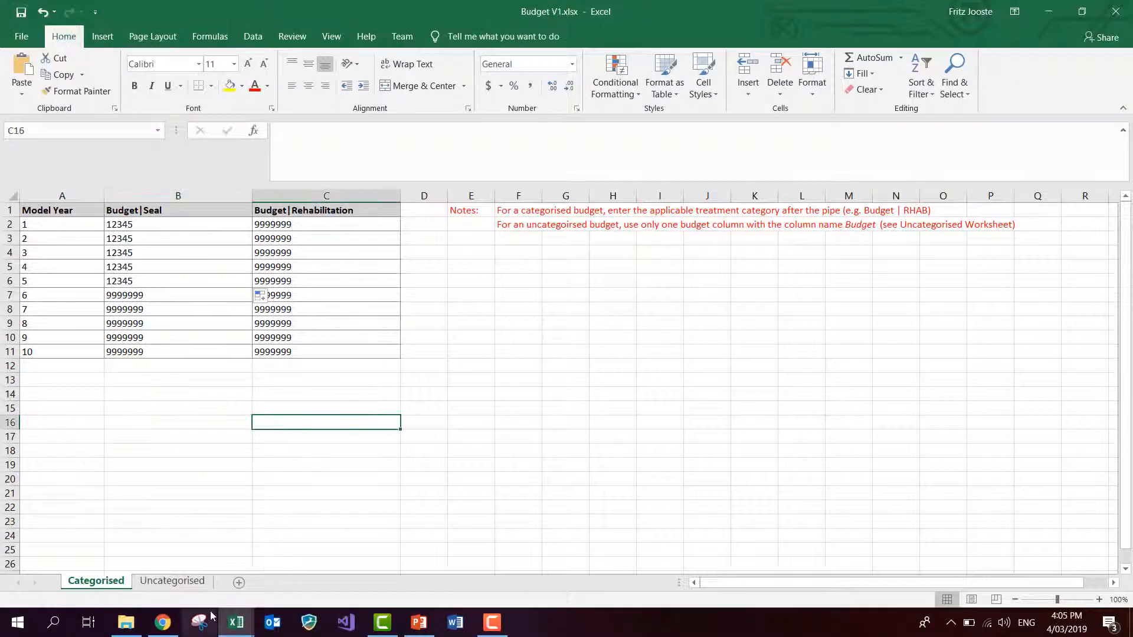
Step: Switch to JunoViewer in Chrome and upload Budget V1.xlsx from the Templates folder
left_click(162, 623)
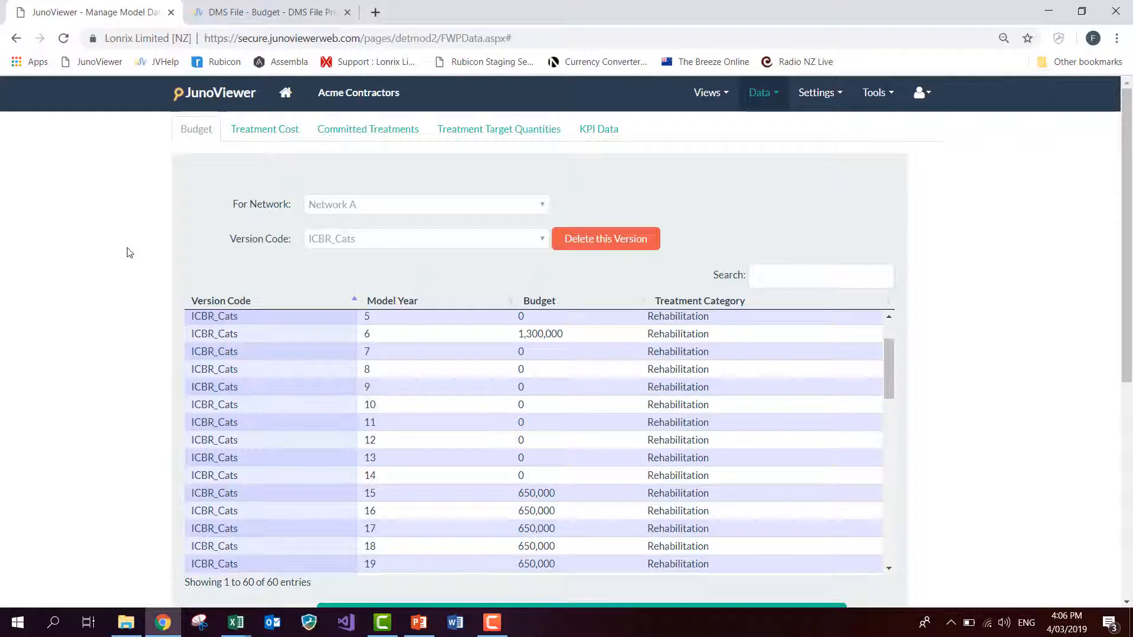
left_click(924, 98)
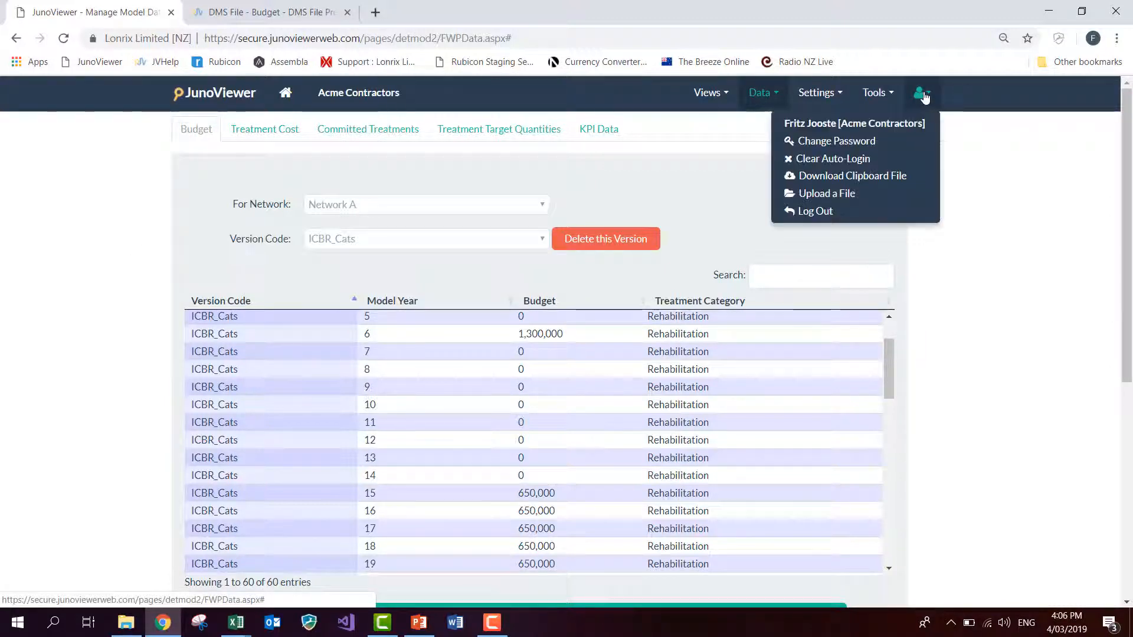
left_click(825, 197)
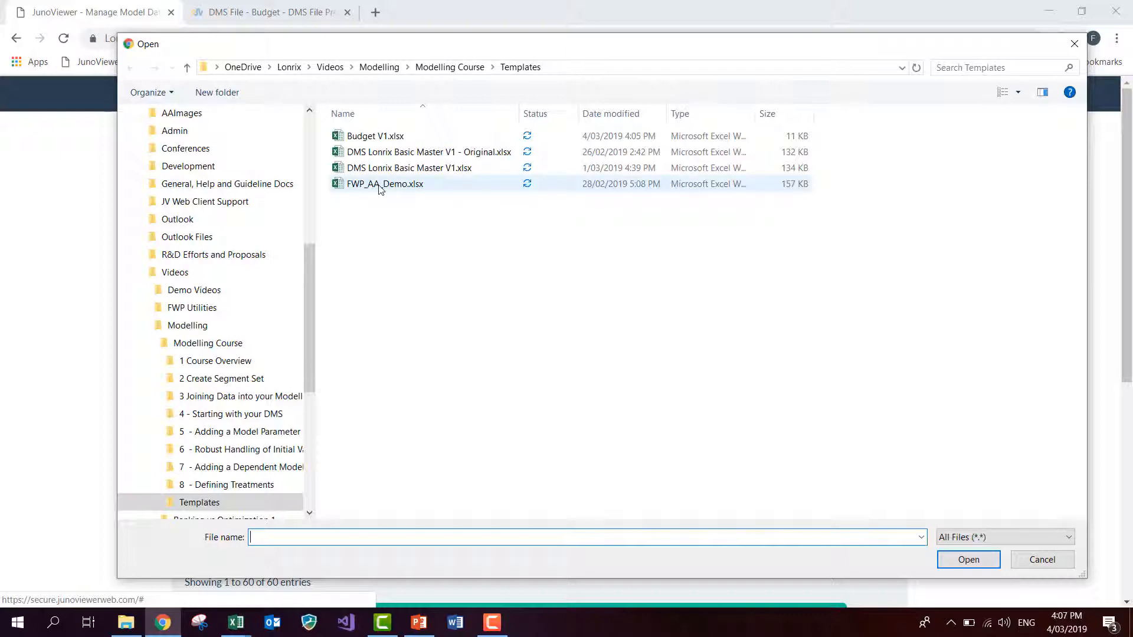
left_click(370, 142)
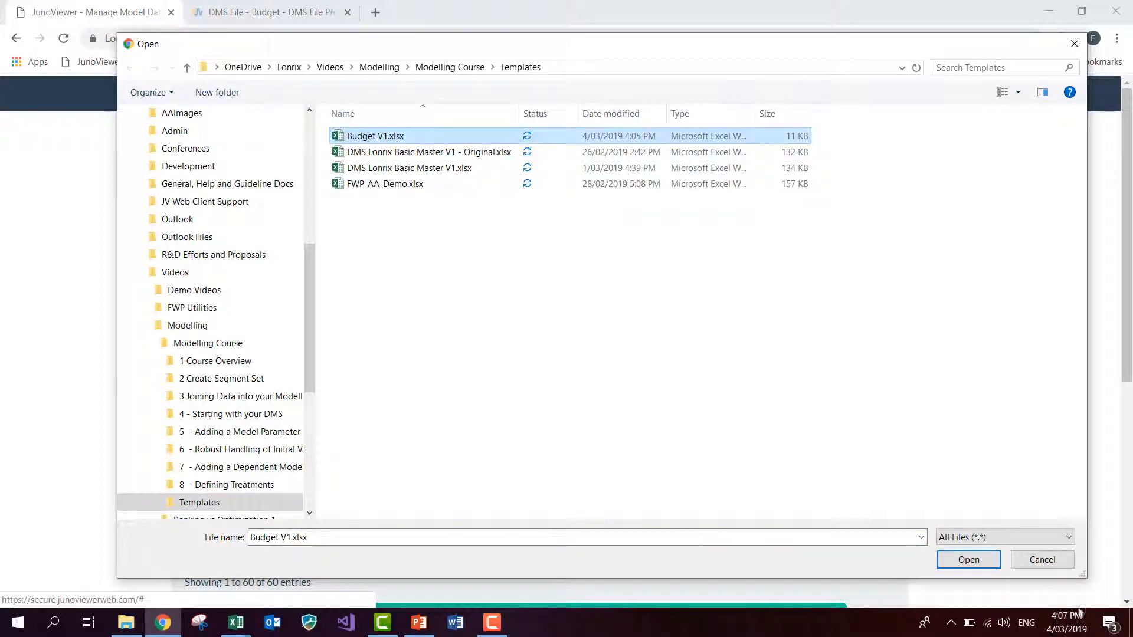
left_click(968, 560)
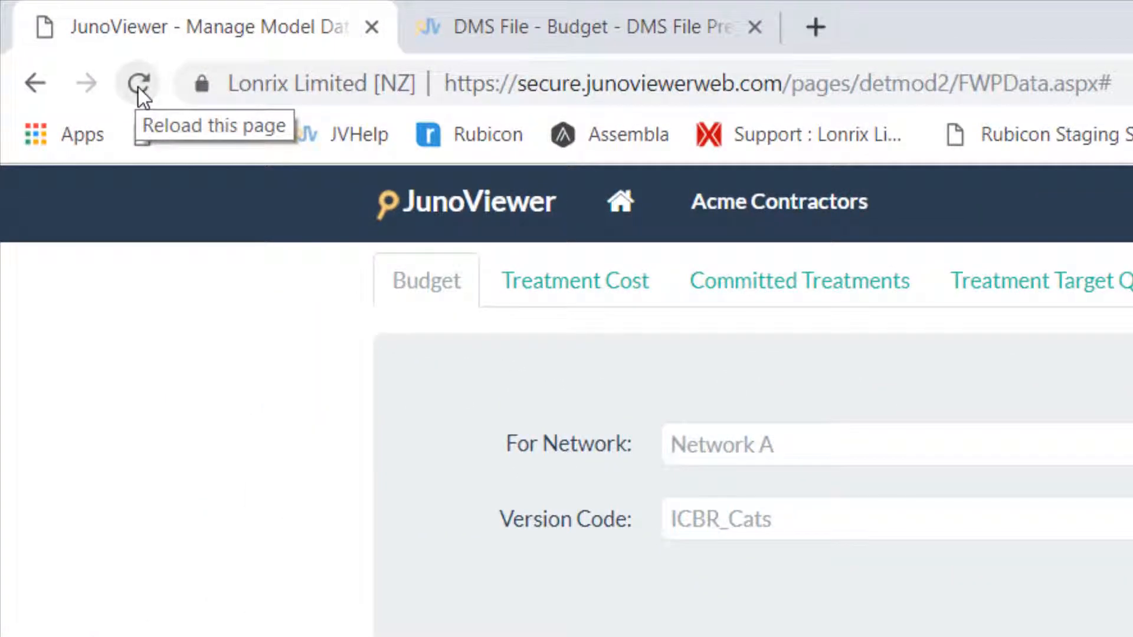
Step: Reload the model data page and set the budget network to Network A
left_click(138, 88)
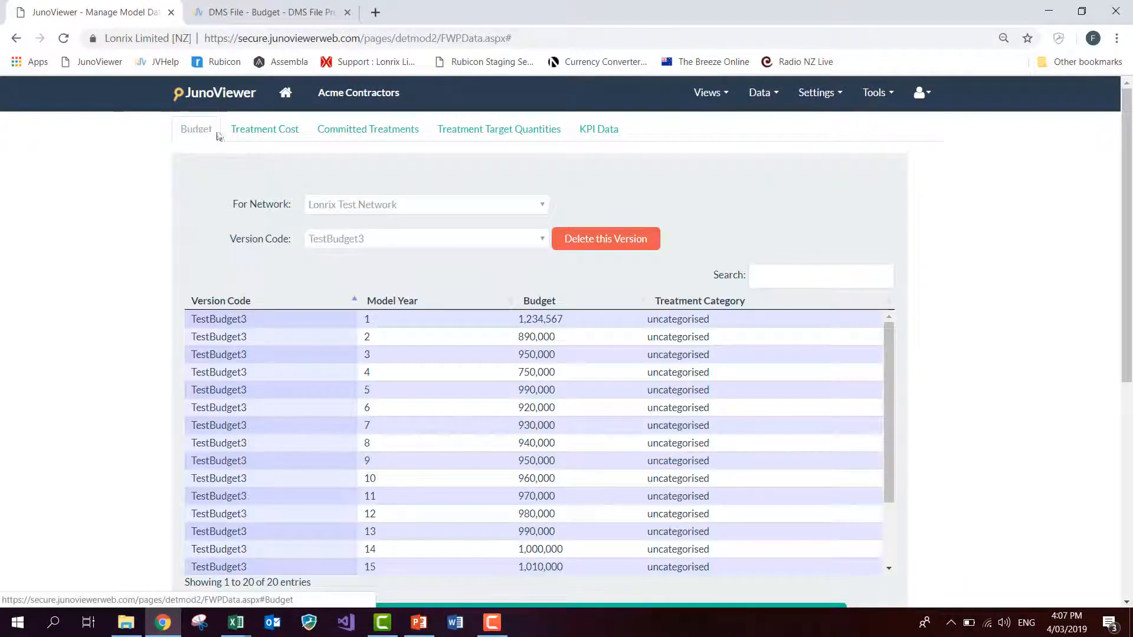
left_click(390, 207)
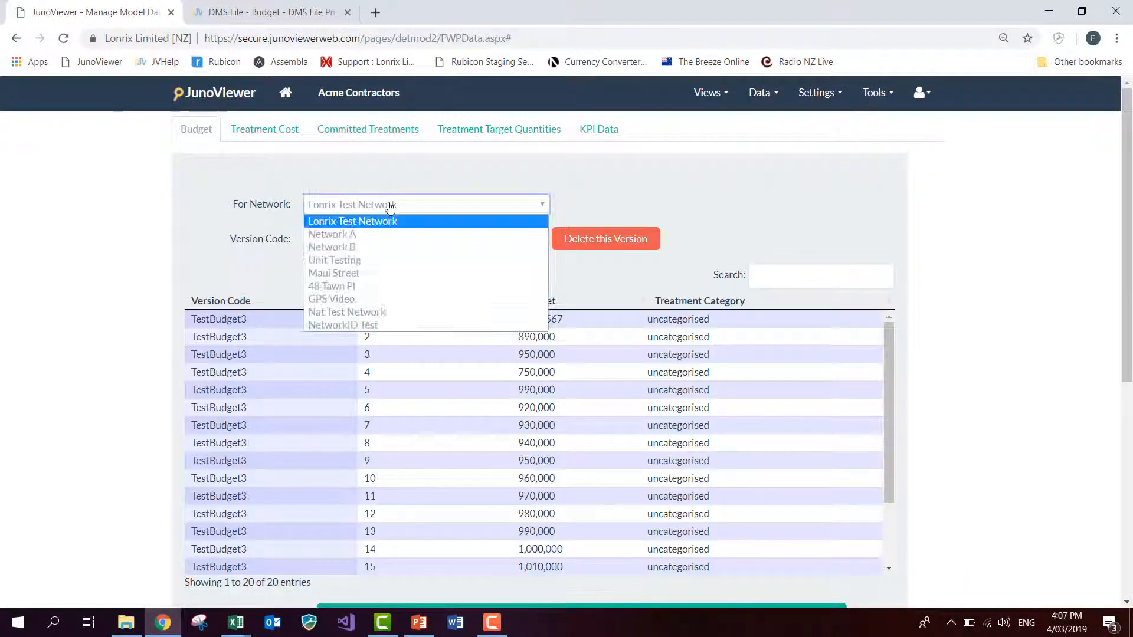
left_click(331, 235)
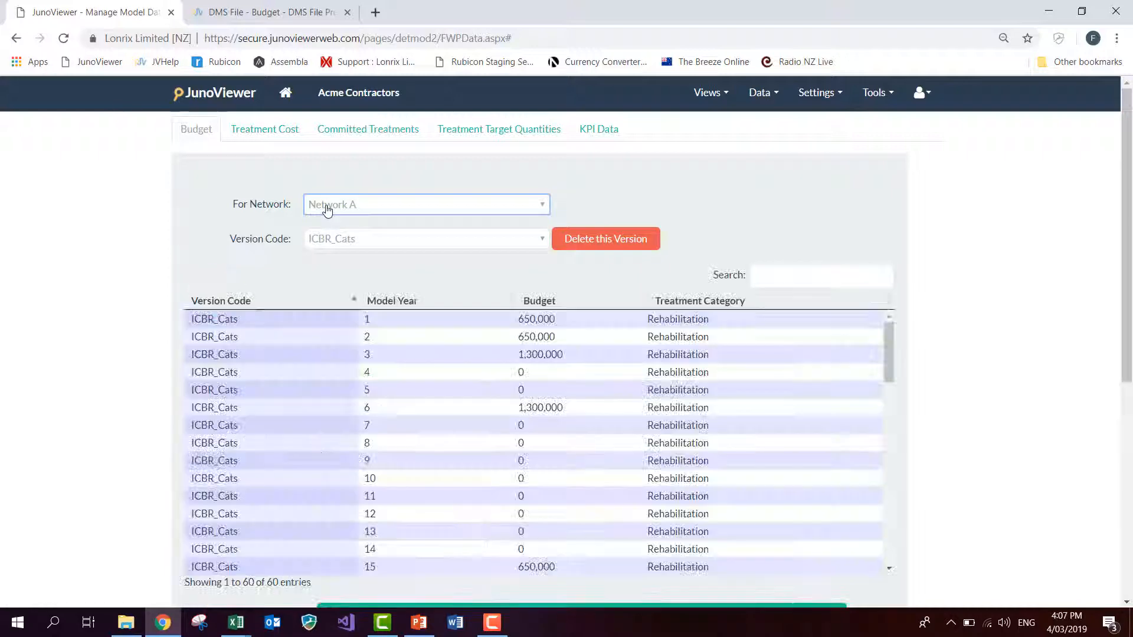
Step: Choose Budget V1.xlsx and its Categorised sheet as the source for updating the budget data
scroll(189, 304, "down", 6)
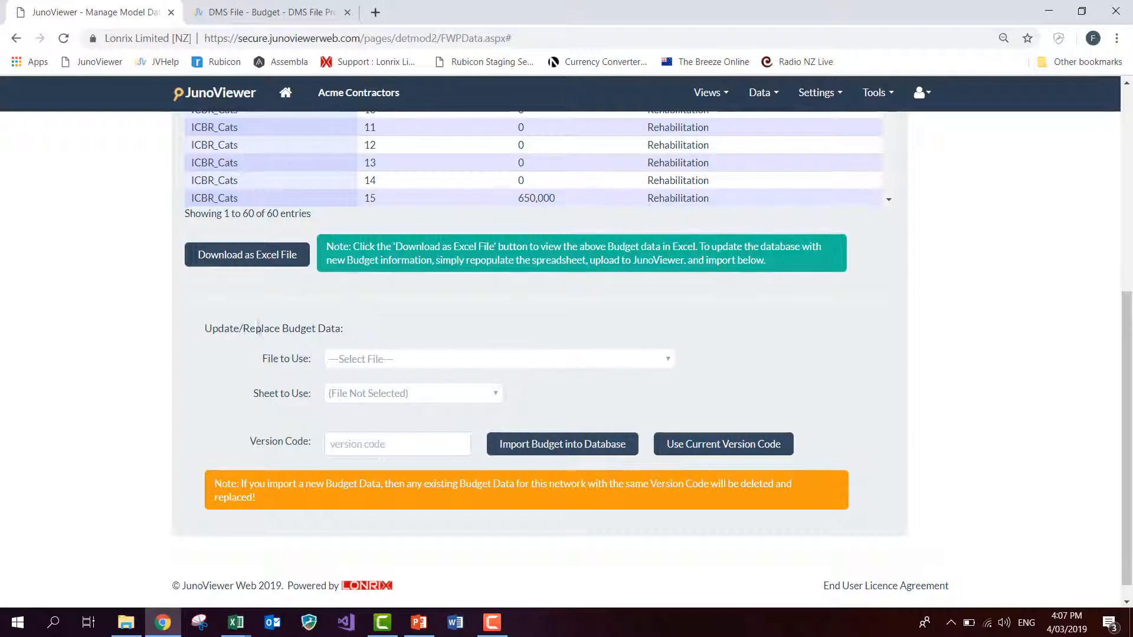
left_click(412, 367)
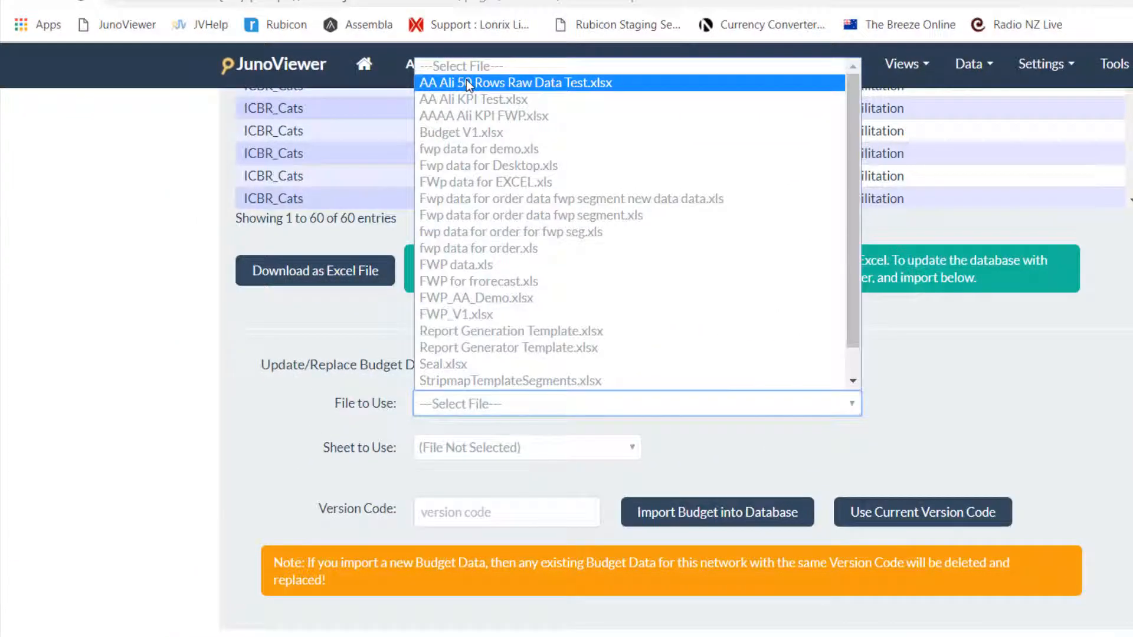
left_click(468, 135)
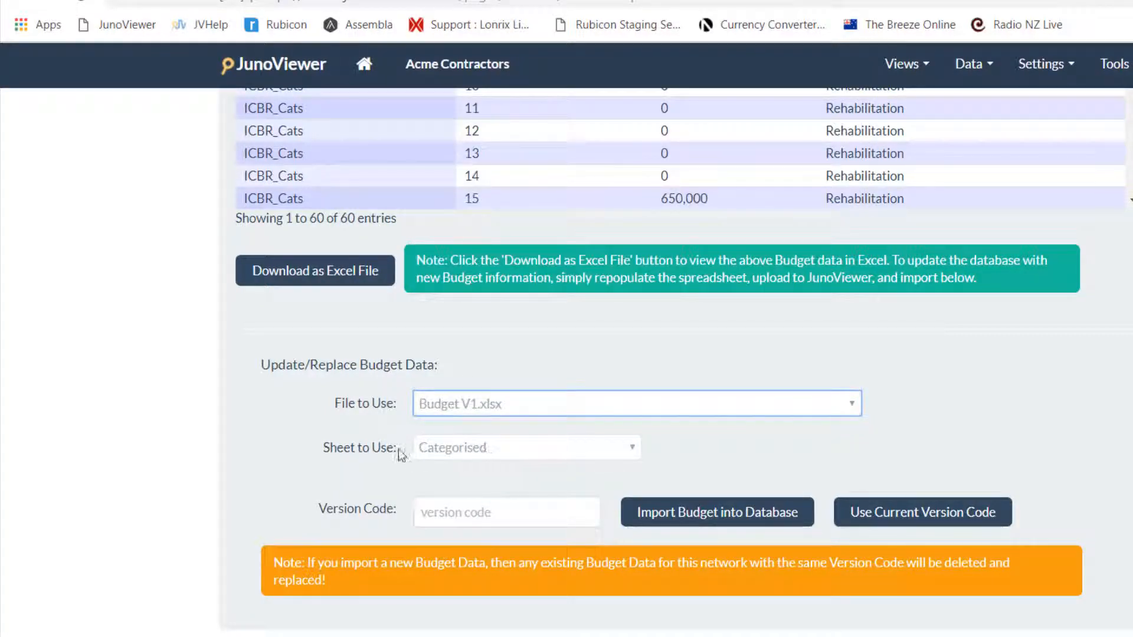
left_click(438, 455)
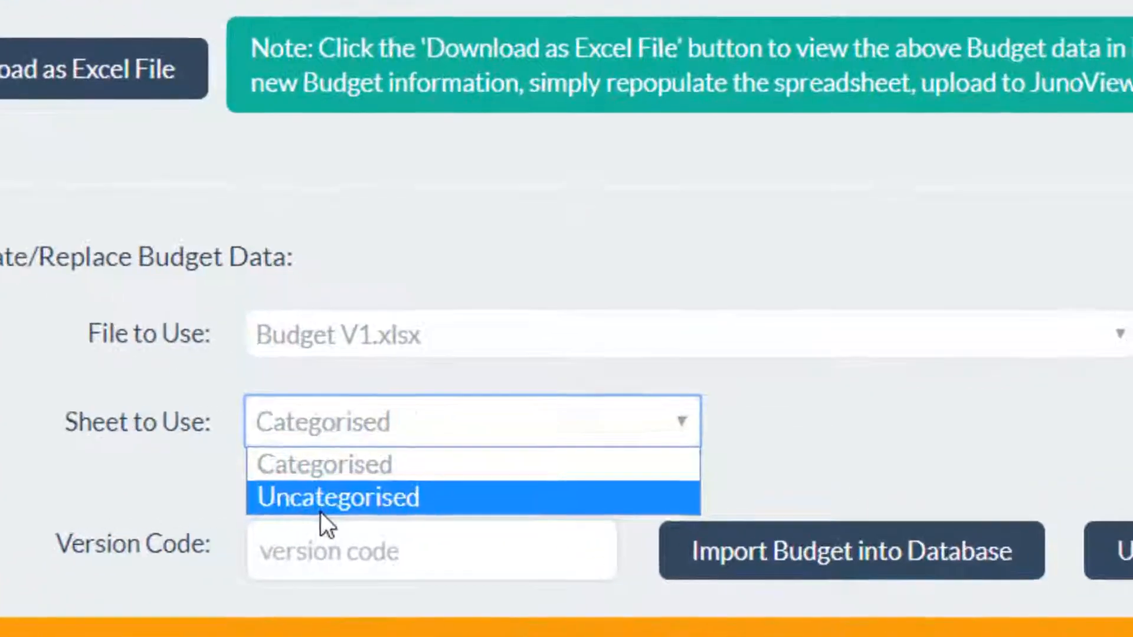
left_click(453, 485)
left_click(297, 424)
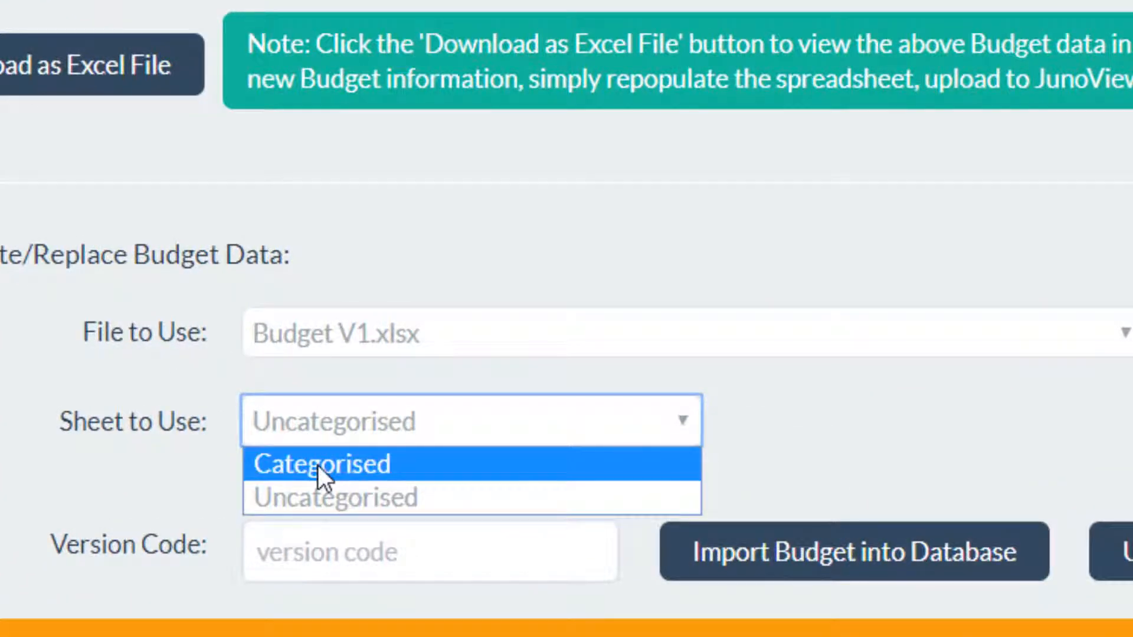
left_click(318, 475)
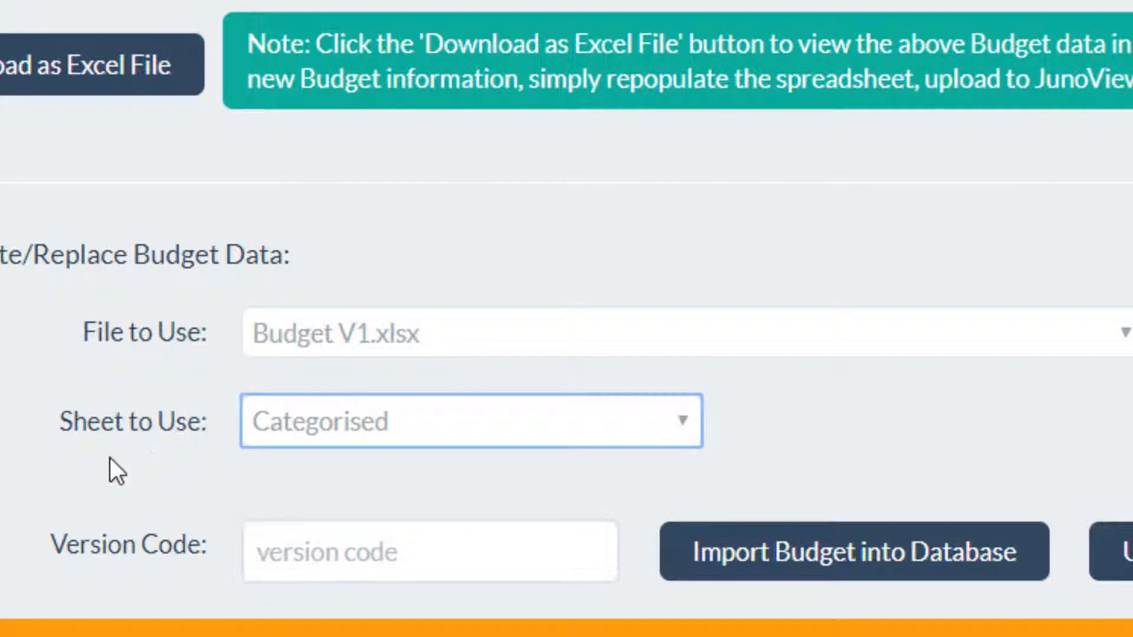
Step: Import the budget into the database under the version code ModTutV1
left_click(315, 555)
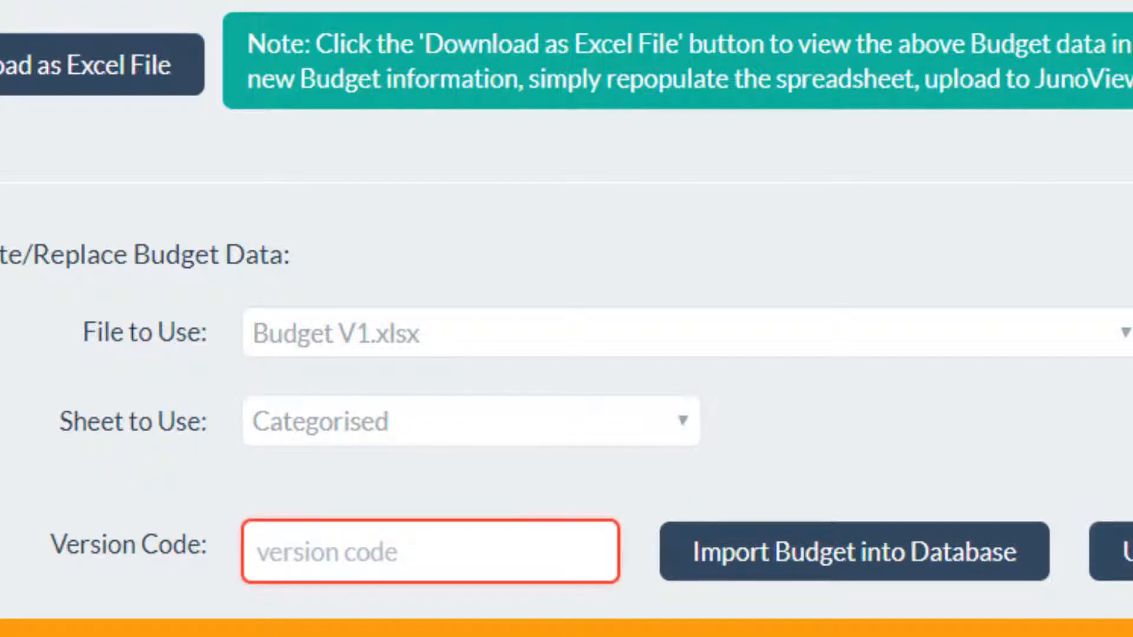
type("ModTut")
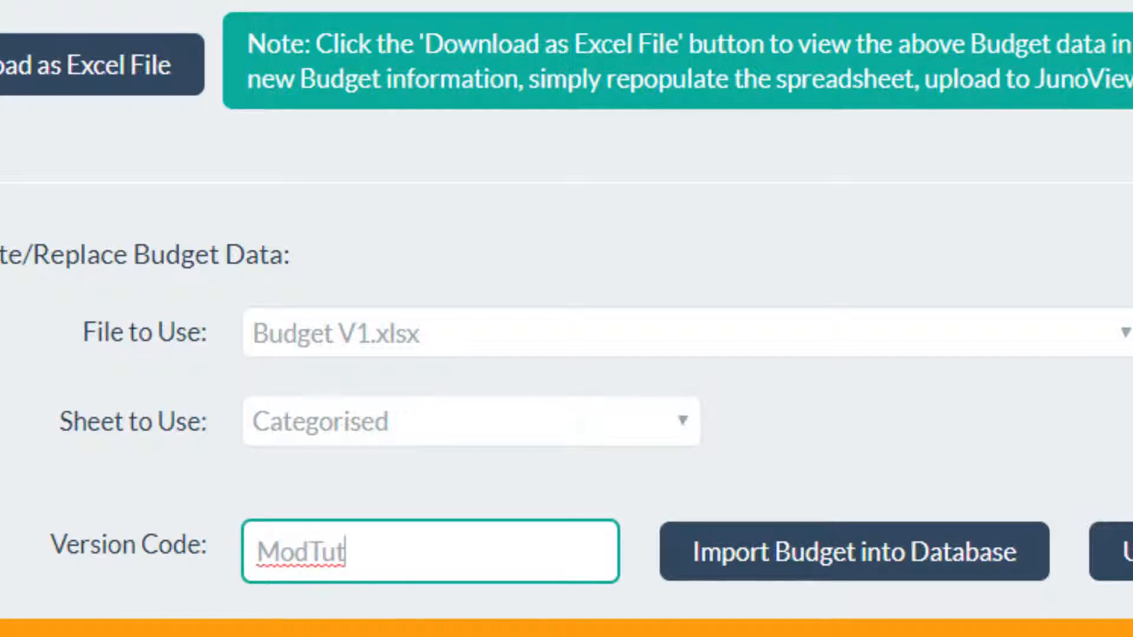
type("V1")
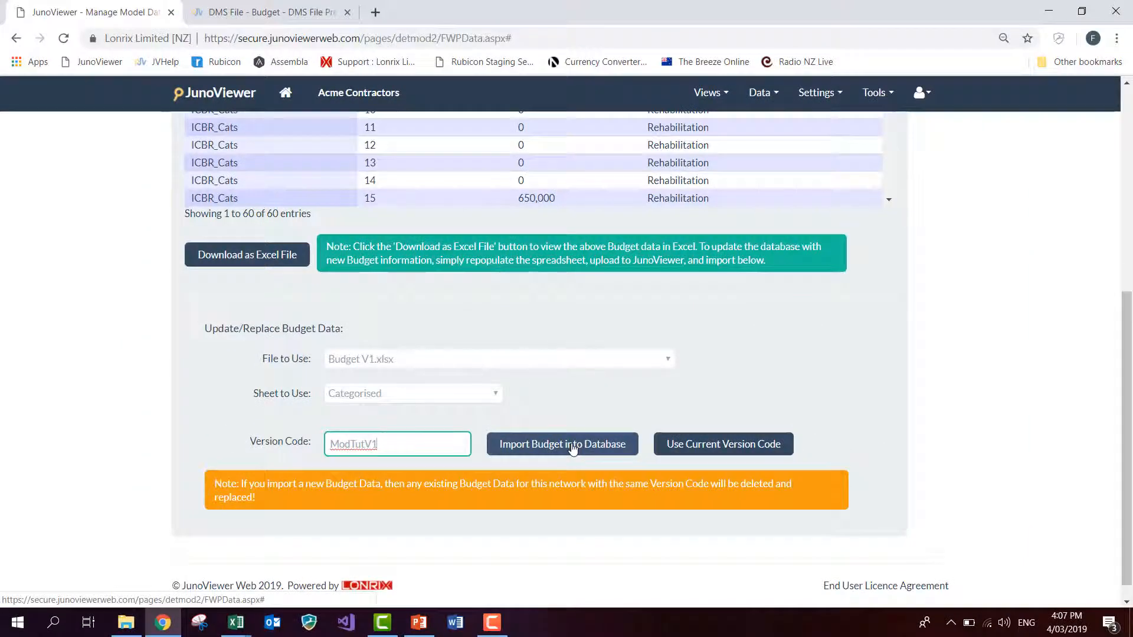
left_click(572, 449)
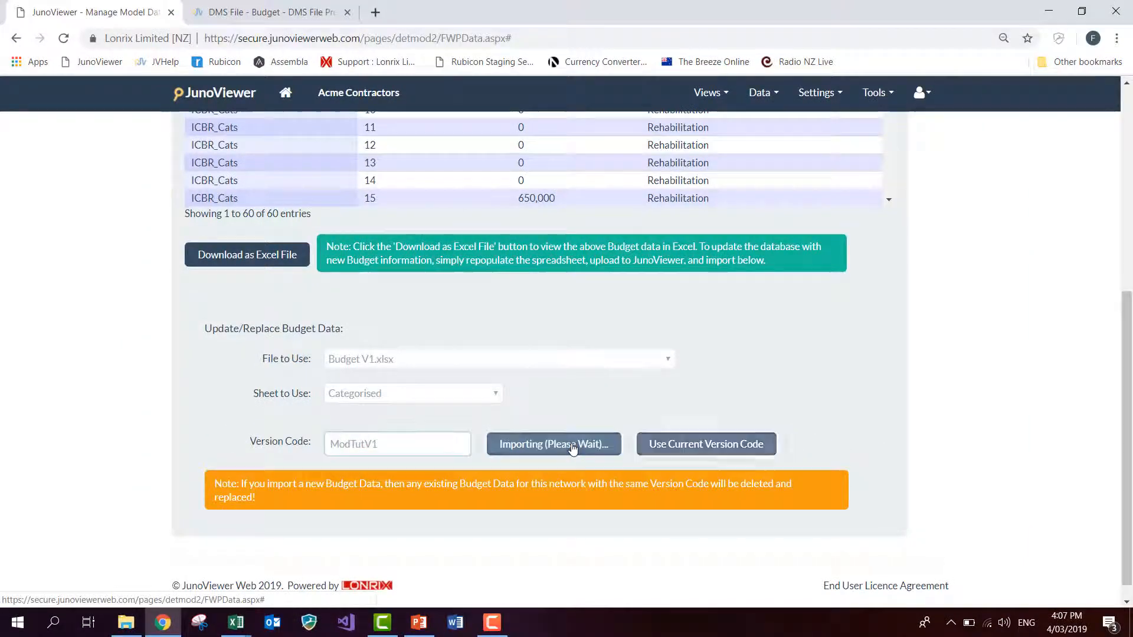
Step: Display the ModTutV1 budget version for Network A and review its Seal and Rehabilitation rows
scroll(248, 316, "up", 6)
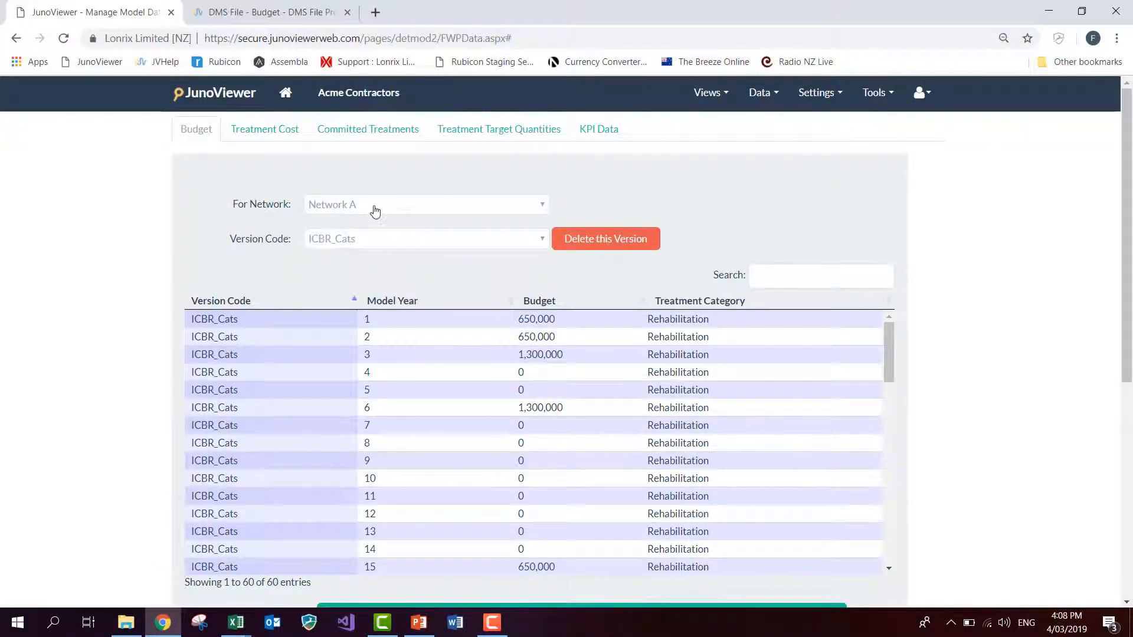
left_click(375, 211)
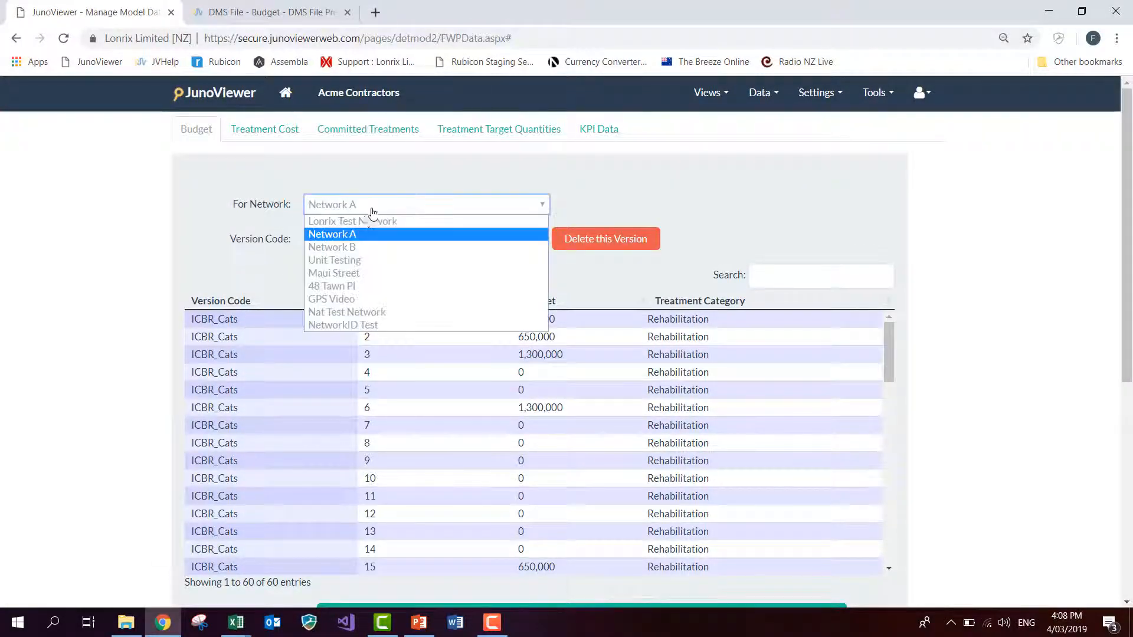
left_click(360, 239)
left_click(371, 239)
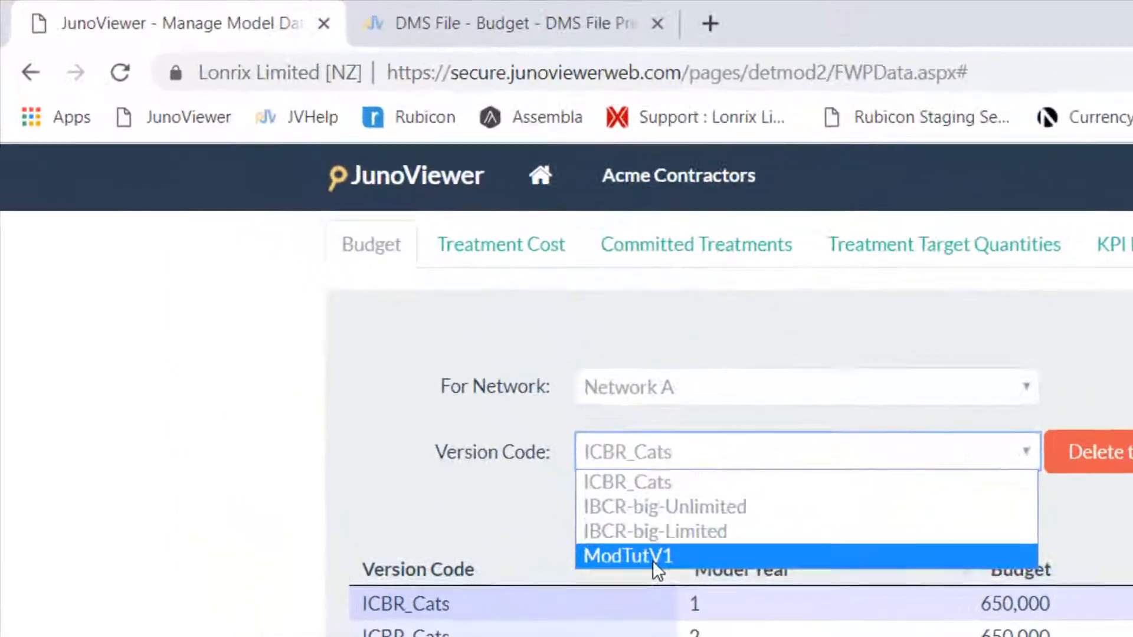
left_click(652, 560)
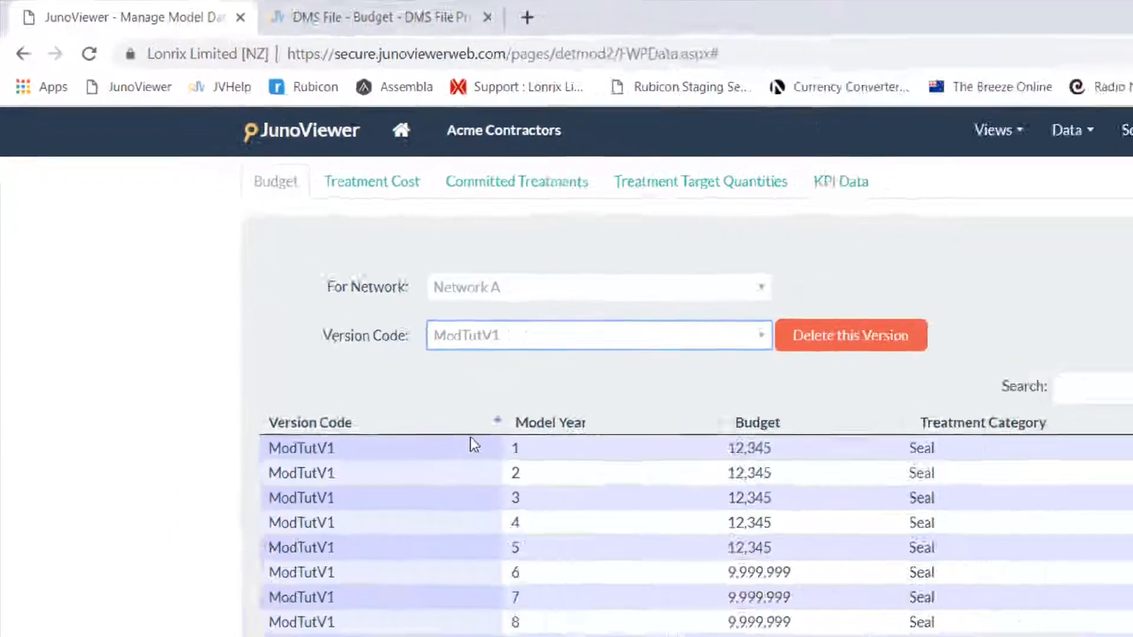
scroll(354, 391, "down", 2)
scroll(348, 413, "down", 3)
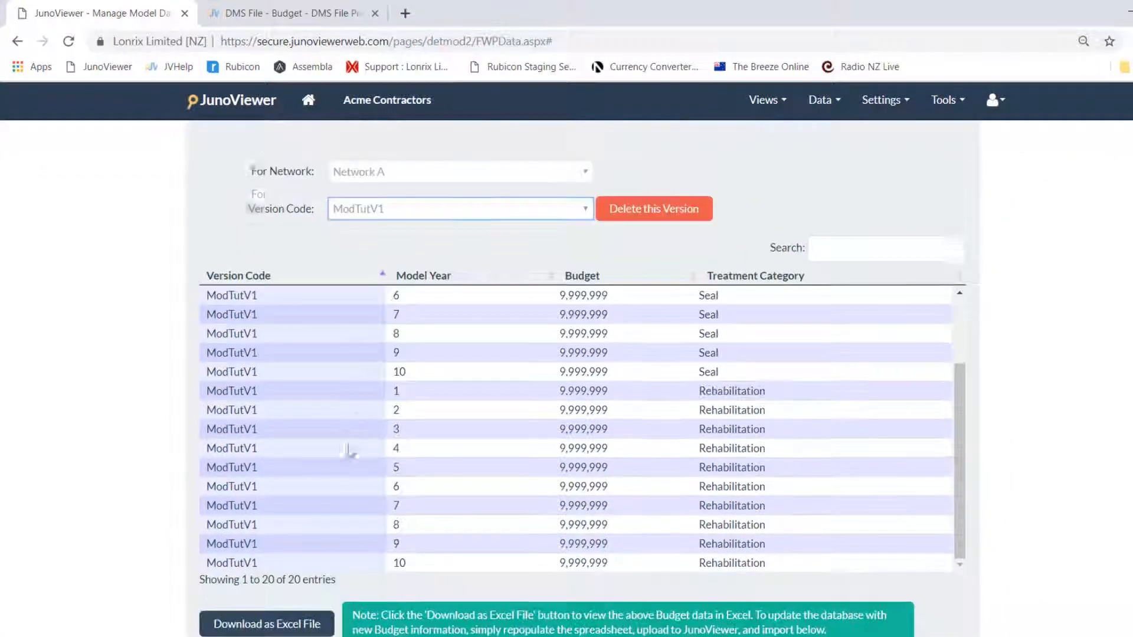
Step: Choose the Uncategorised sheet of Budget V1.xlsx as the source for updating Network A's budget data
scroll(344, 393, "up", 5)
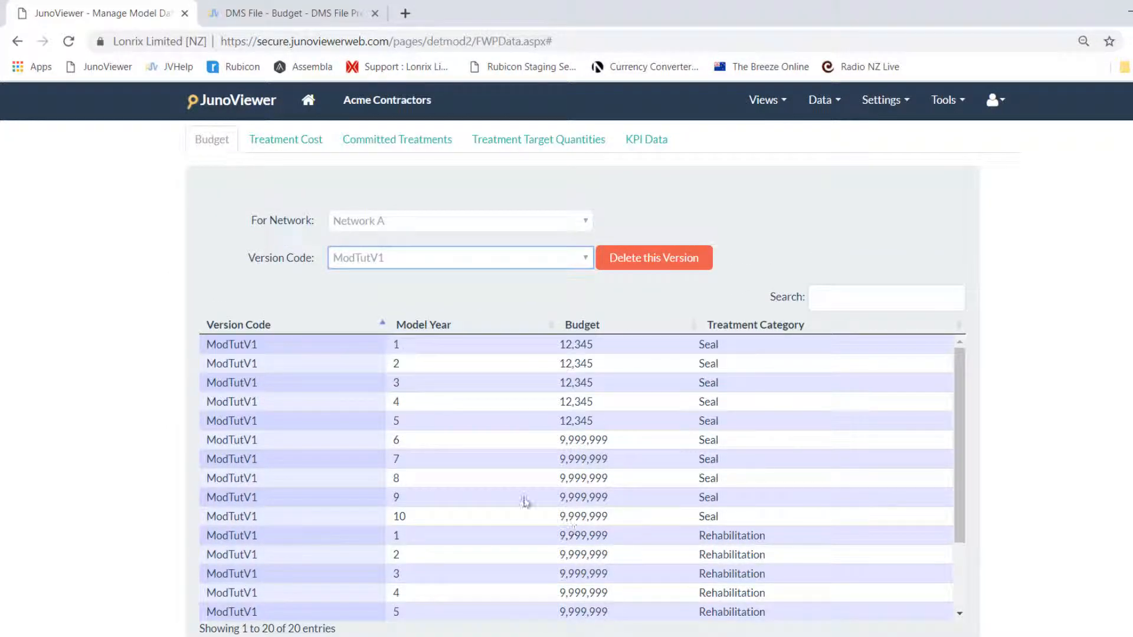
left_click(59, 310)
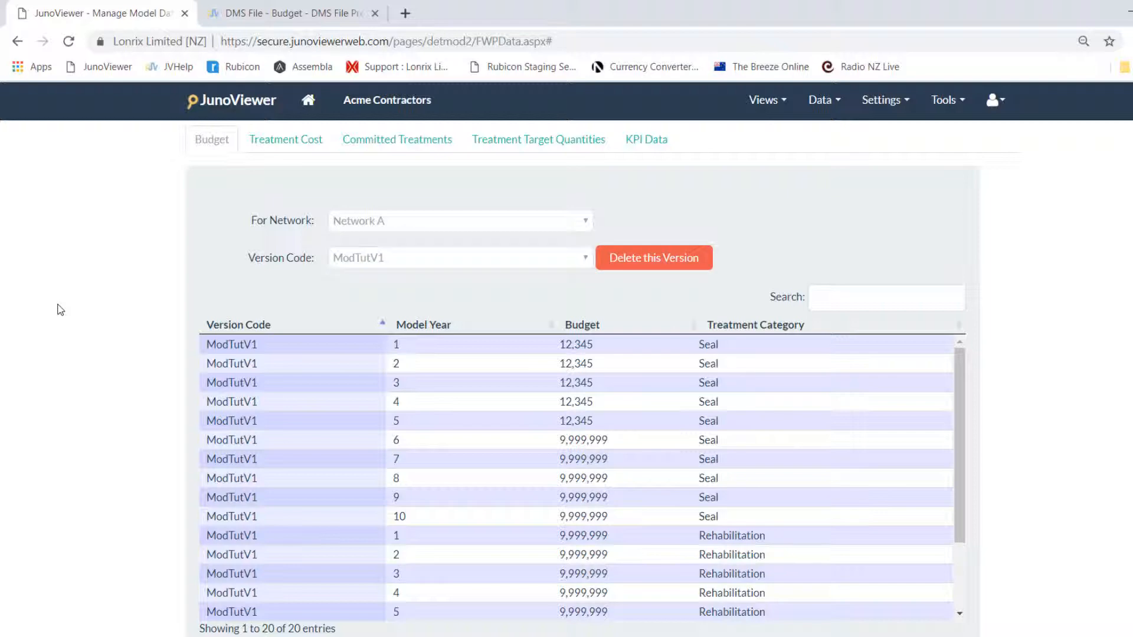
scroll(60, 309, "down", 6)
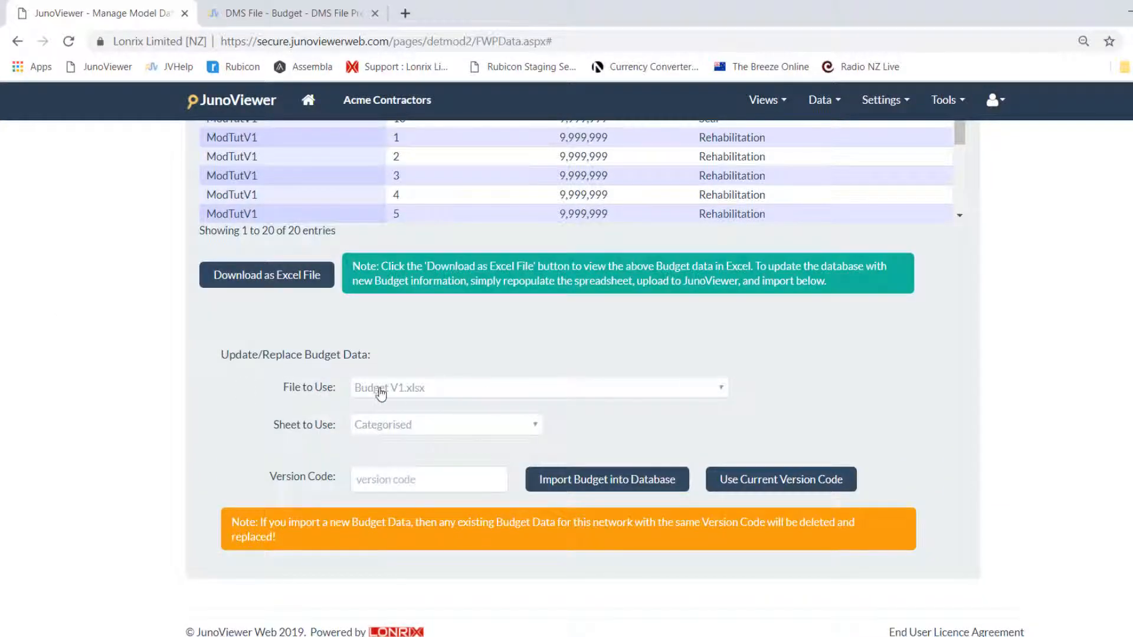
scroll(78, 282, "up", 7)
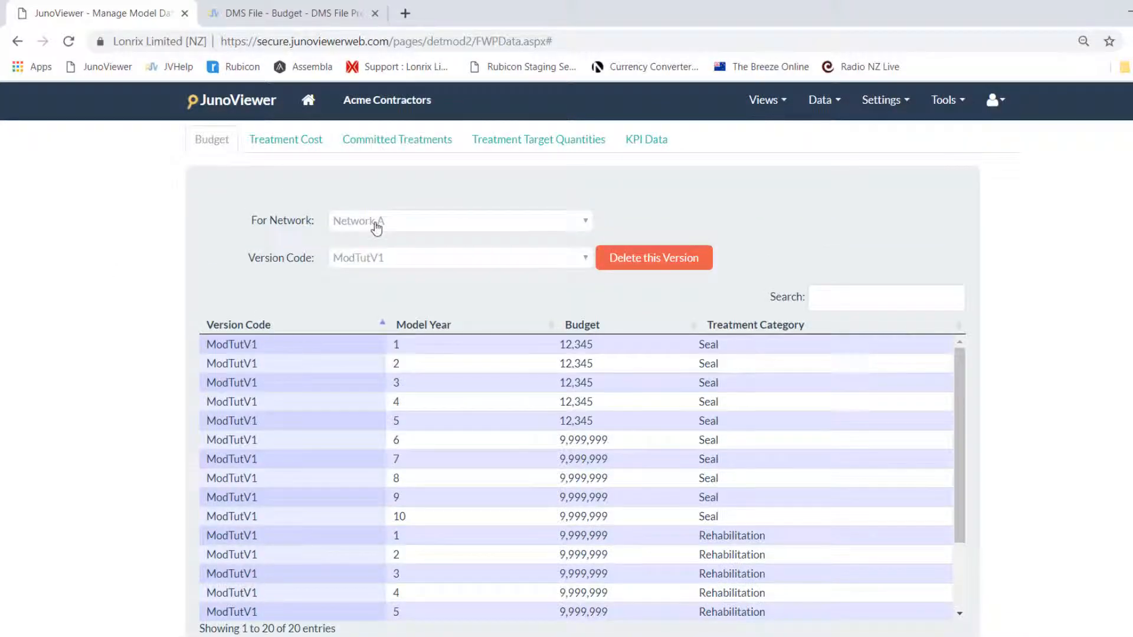
scroll(152, 404, "down", 7)
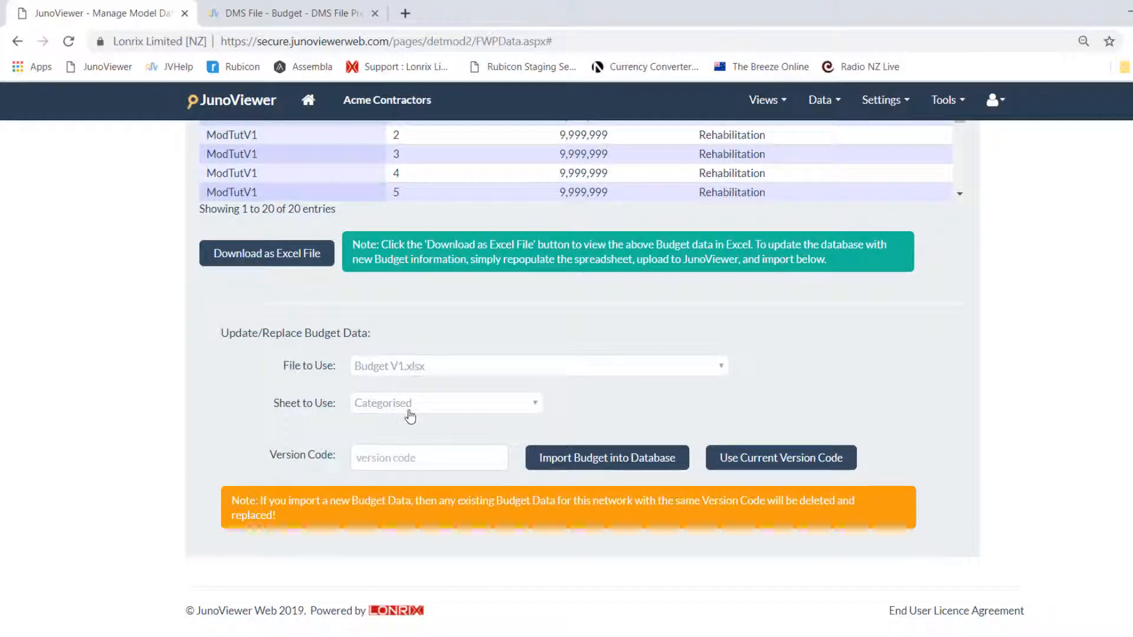
left_click(410, 407)
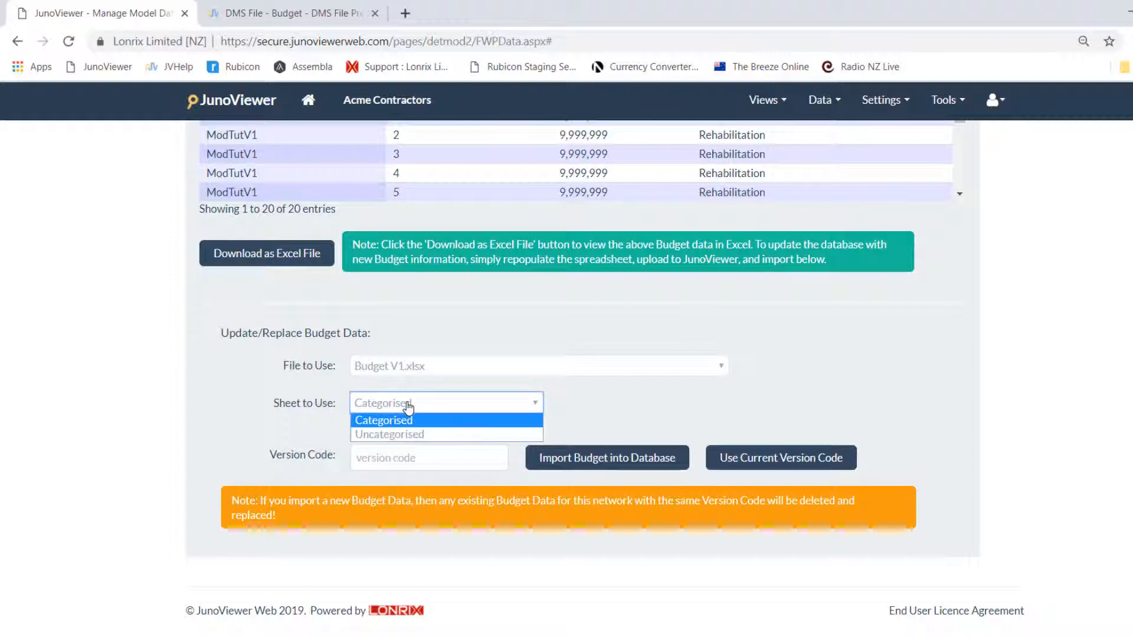
left_click(397, 439)
Step: Import the uncategorised budget into the database under the version code ModTutV1 NoCat
left_click(411, 466)
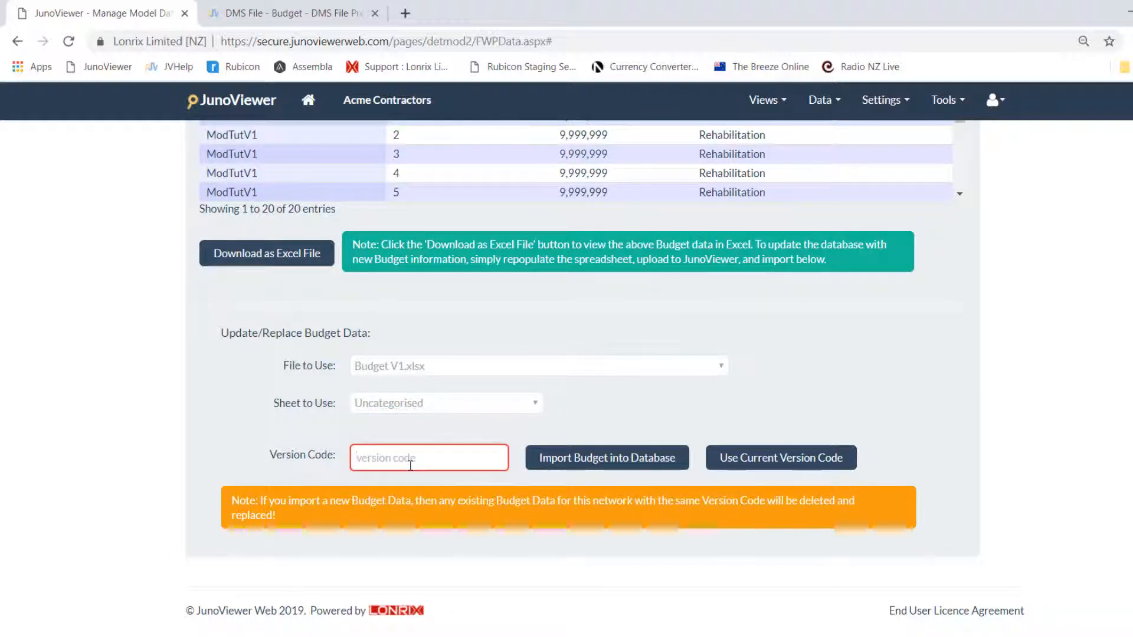
type("ModTutV1")
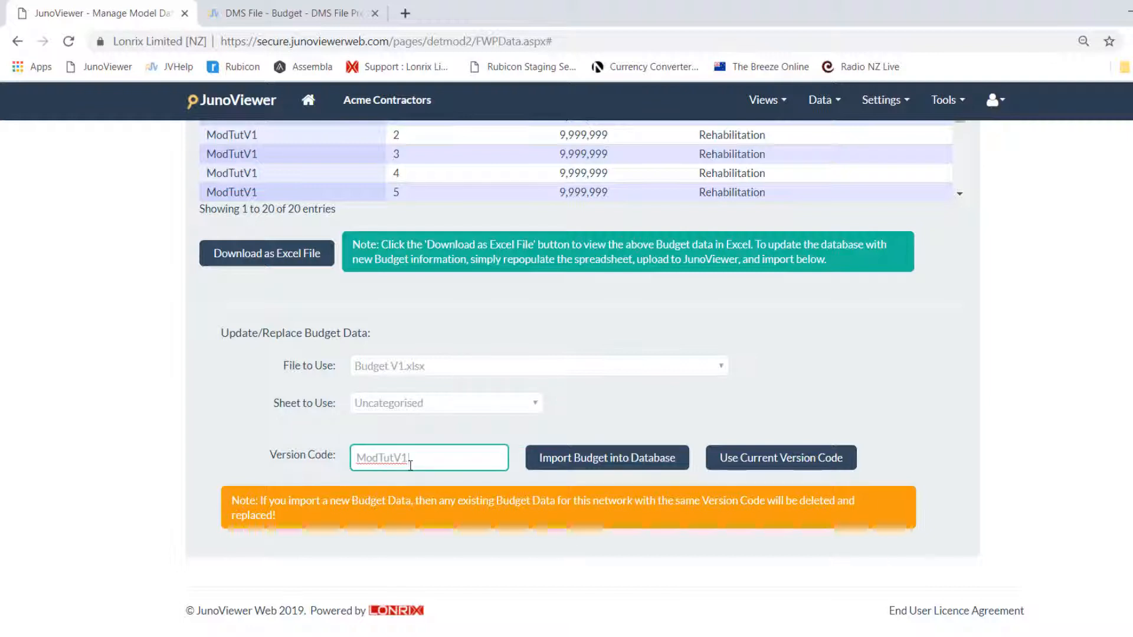
type(".No")
left_click(560, 466)
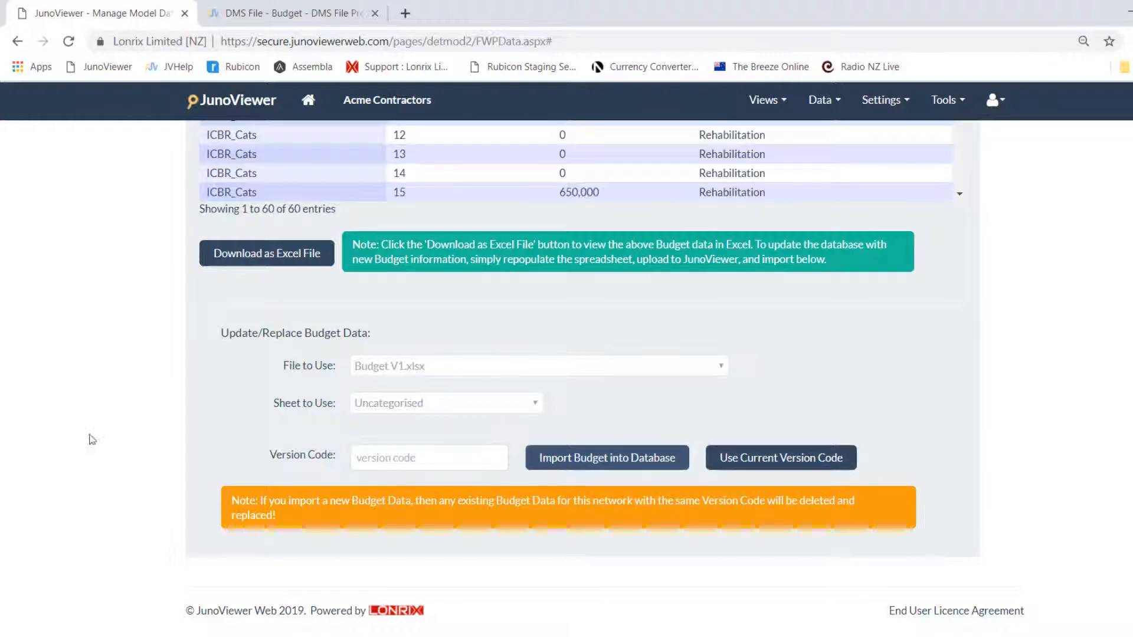
Step: Display the ModTutV1 NoCat budget version for Network A and review its rows for all model years
scroll(77, 419, "up", 7)
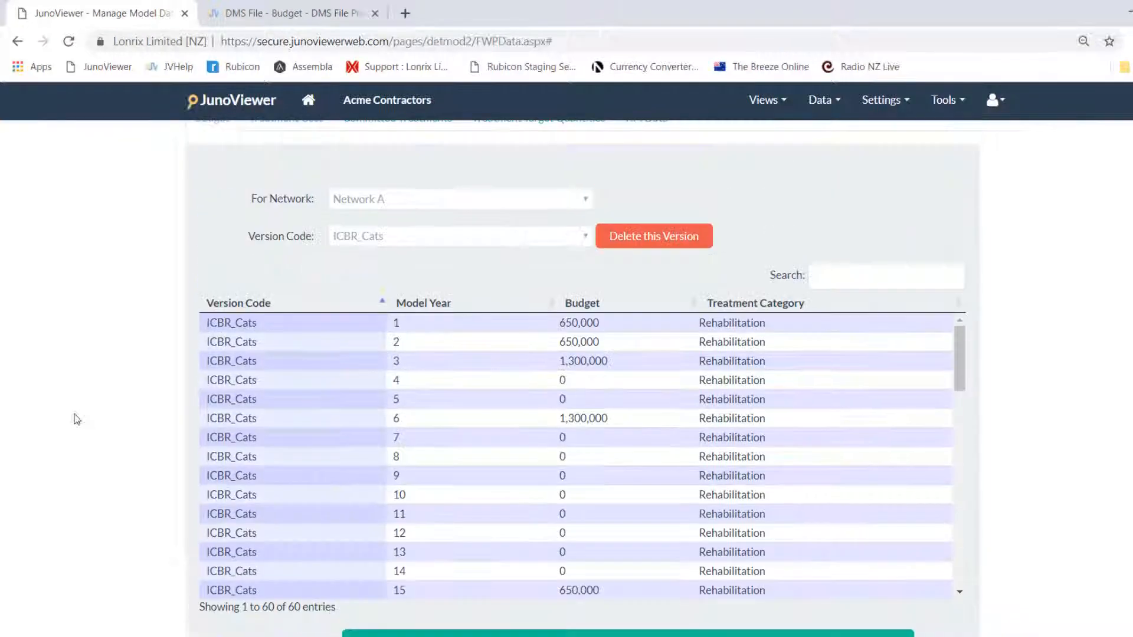
left_click(383, 233)
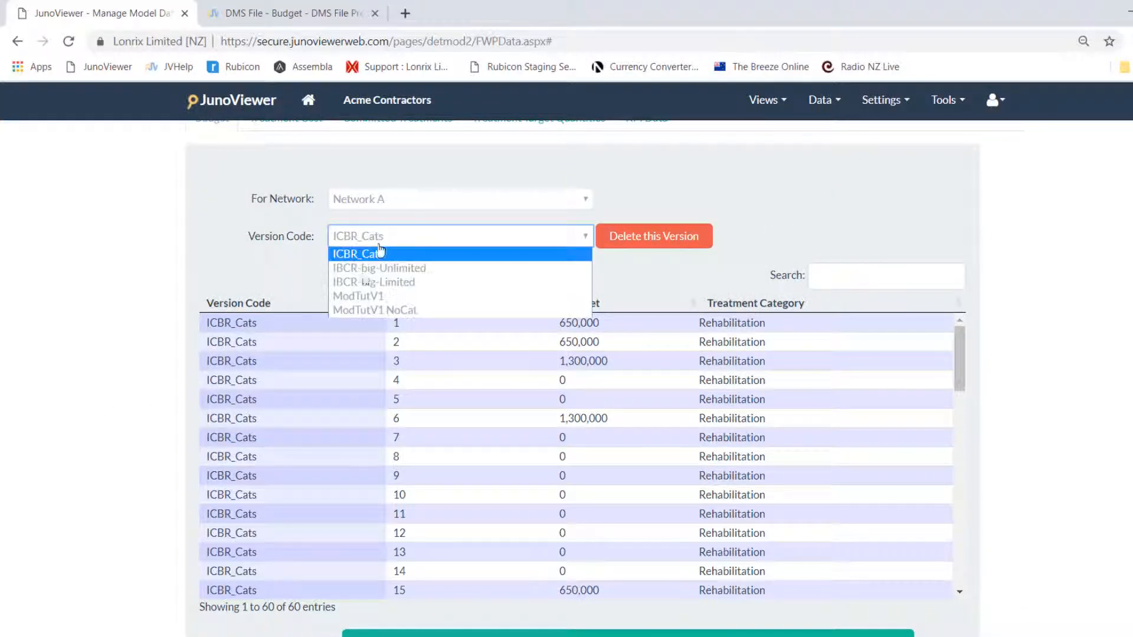
left_click(369, 311)
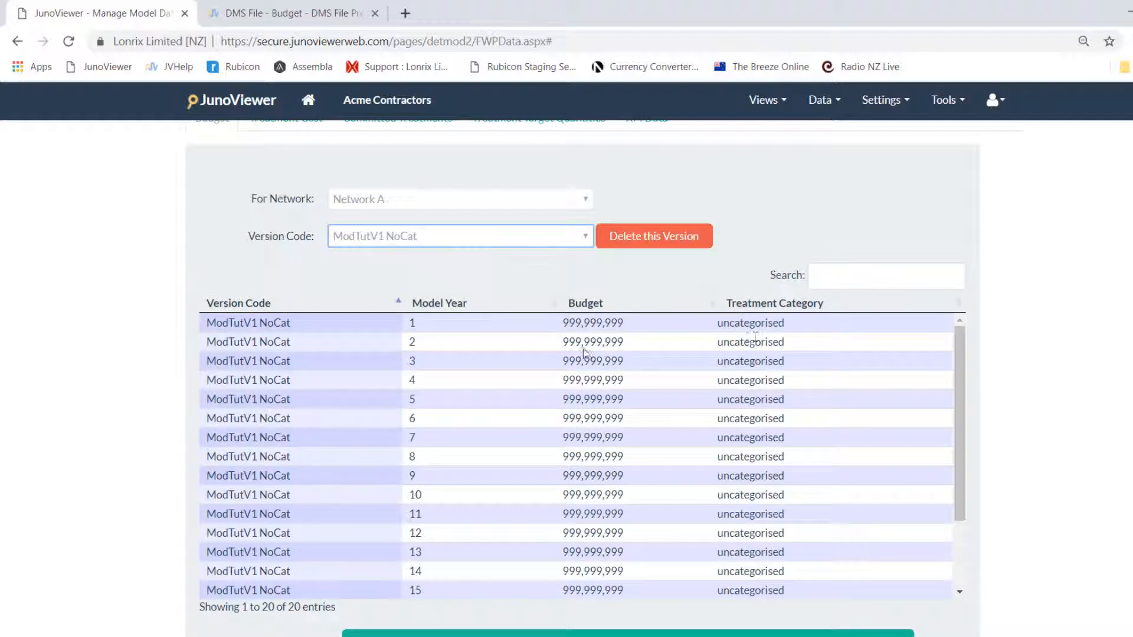
scroll(711, 385, "down", 2)
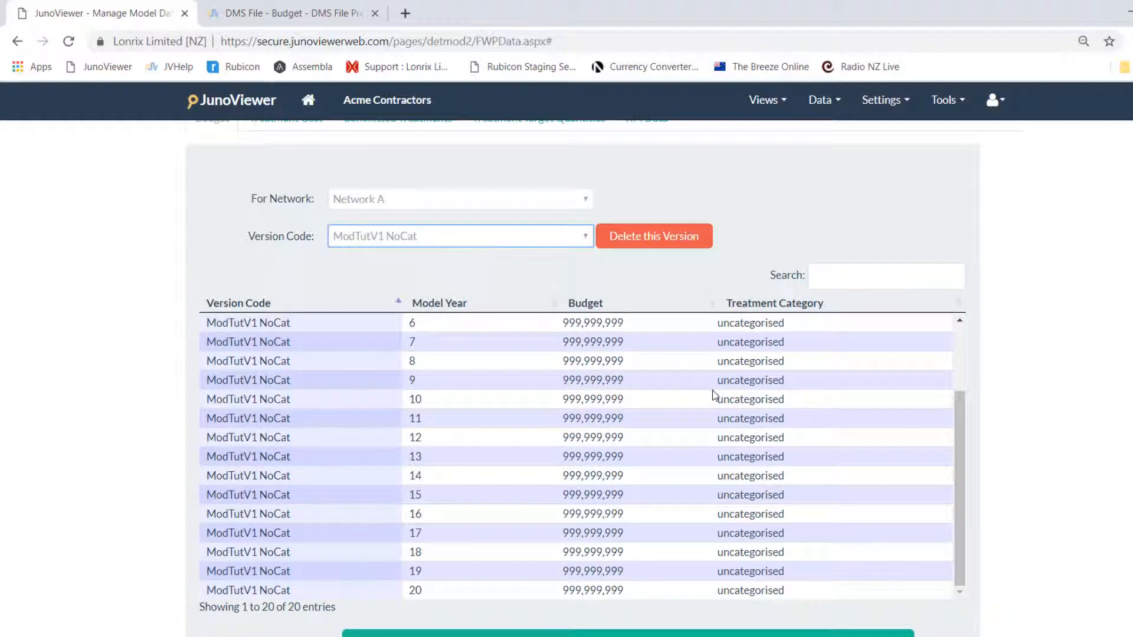
scroll(713, 394, "up", 2)
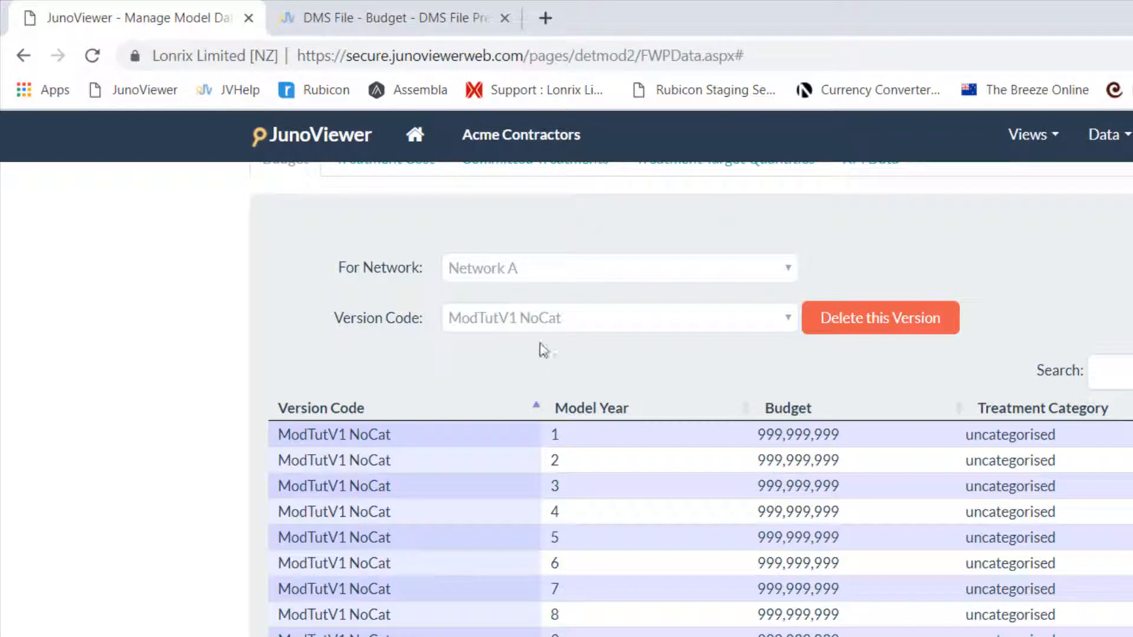
Step: Open the Forecast Models management page and look over the modelling setups defined for Network A
scroll(174, 487, "up", 1)
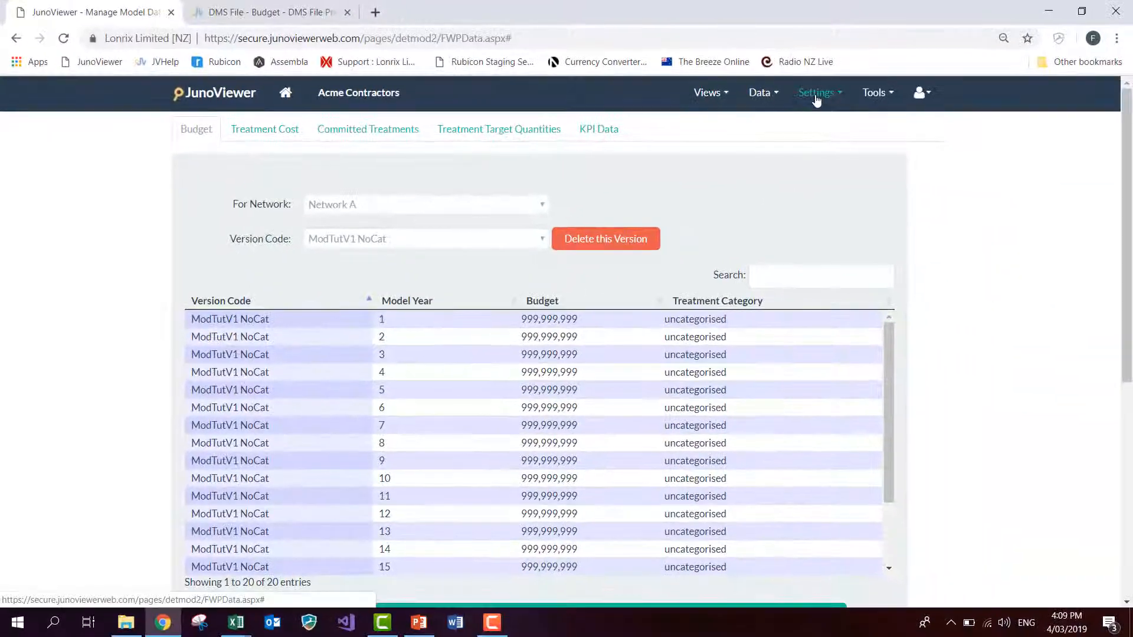
left_click(816, 94)
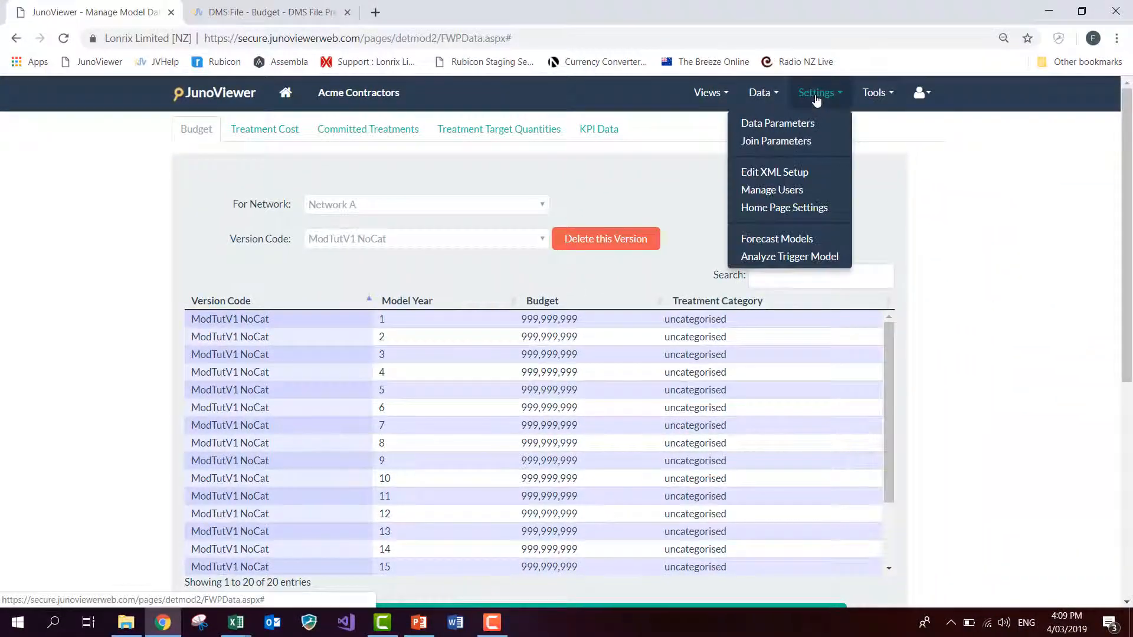
left_click(777, 239)
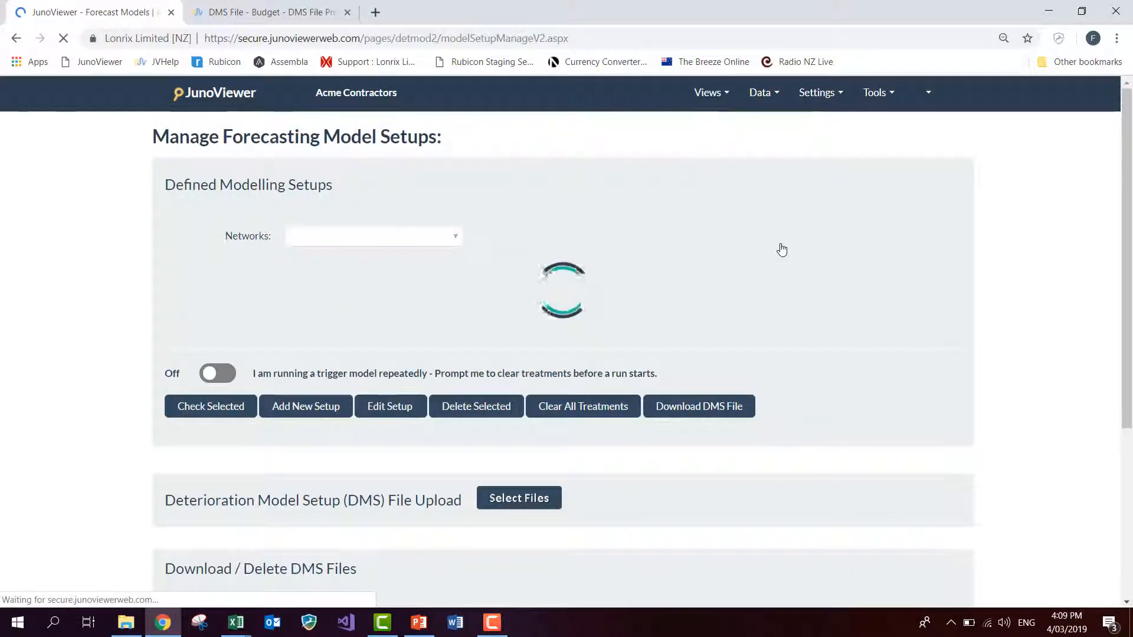
scroll(116, 362, "down", 3)
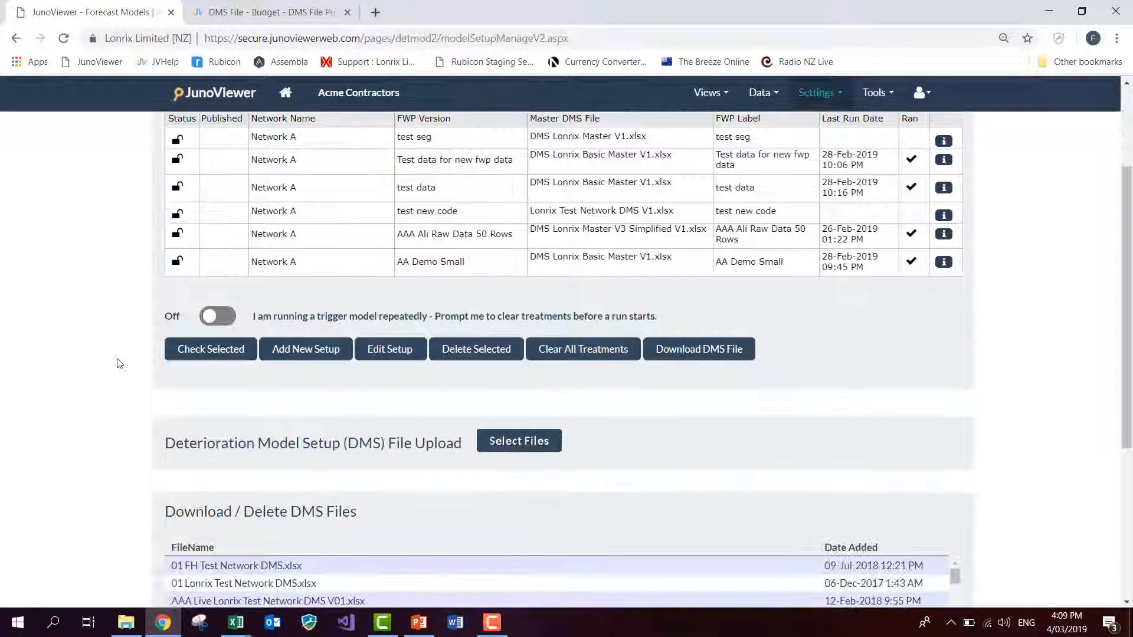
scroll(116, 362, "up", 3)
Step: Edit the AA Demo Small forecast model setup to use budget version ModTutV1 and save the changes
left_click(455, 415)
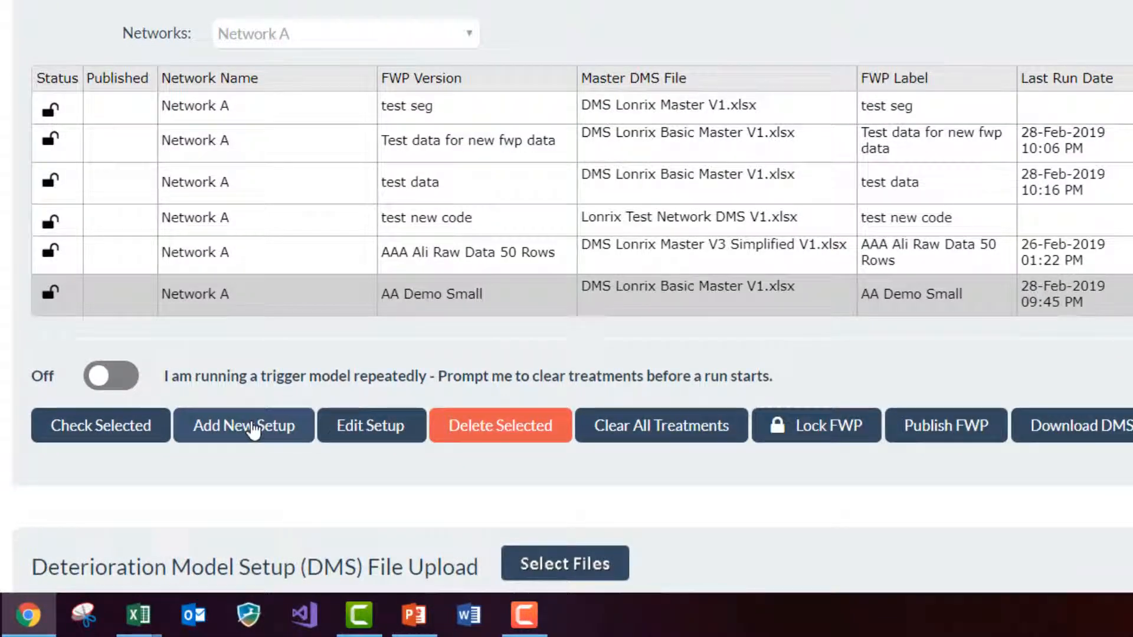
left_click(367, 434)
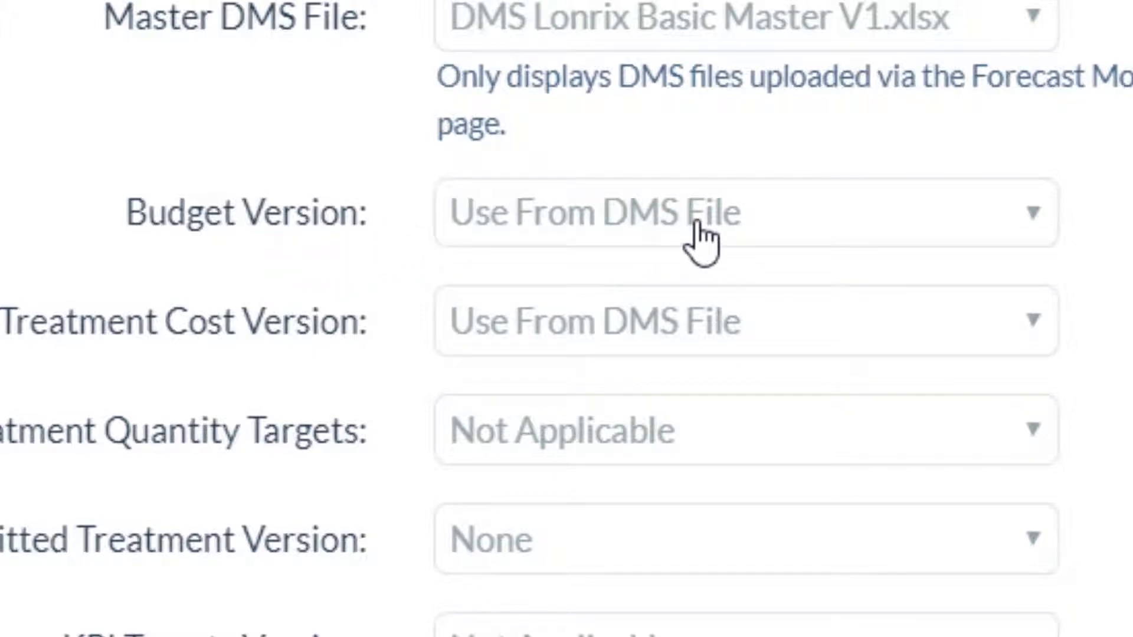
left_click(701, 242)
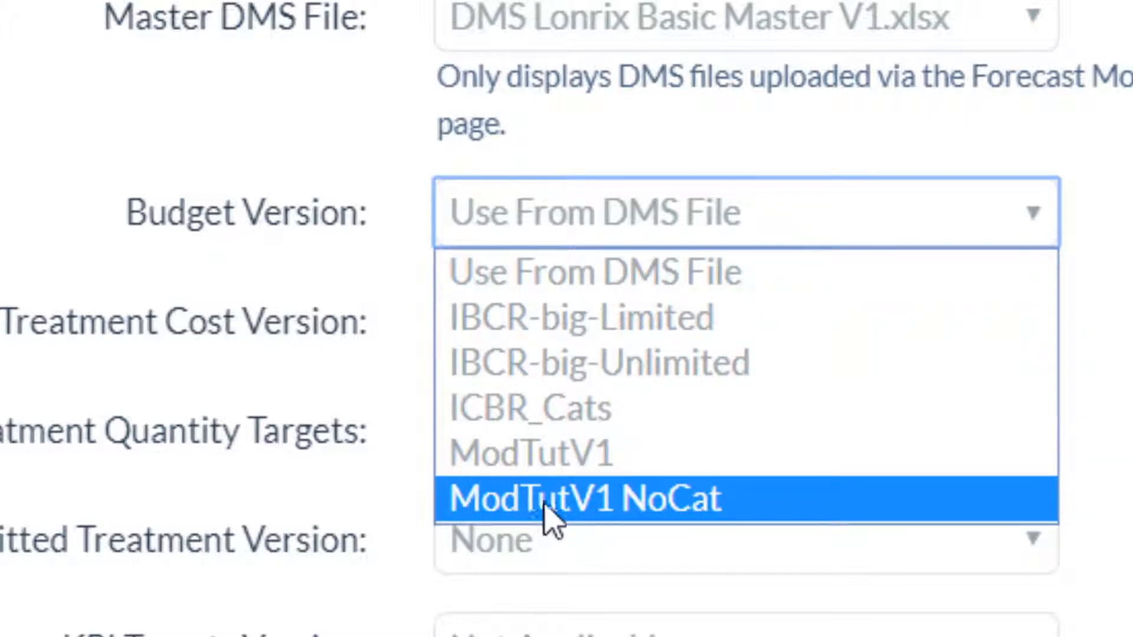
left_click(560, 464)
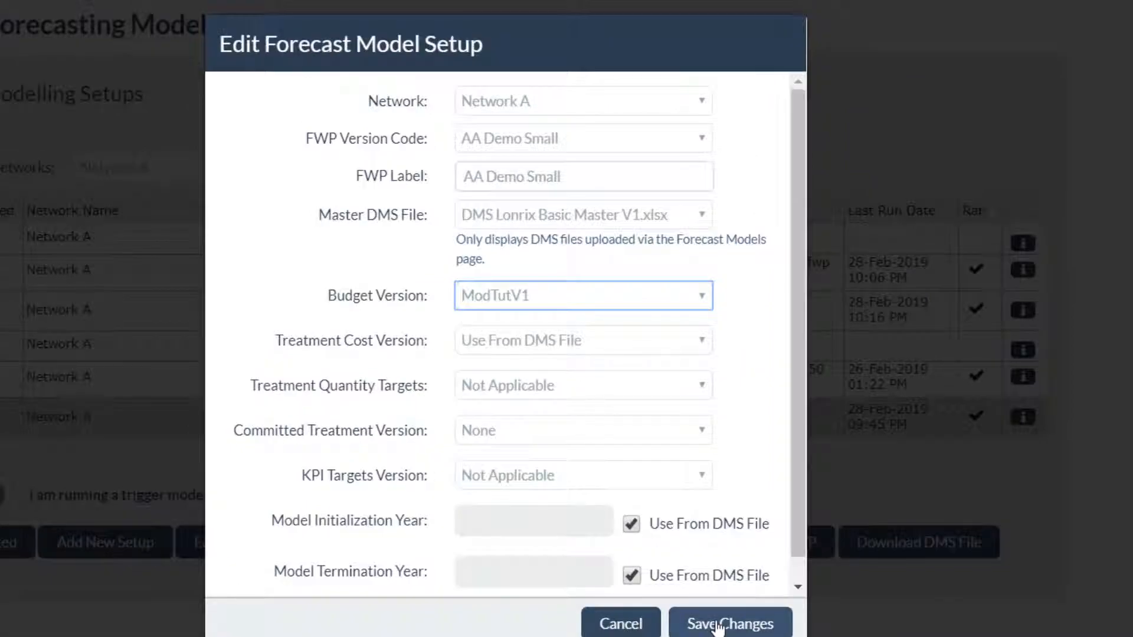
left_click(717, 626)
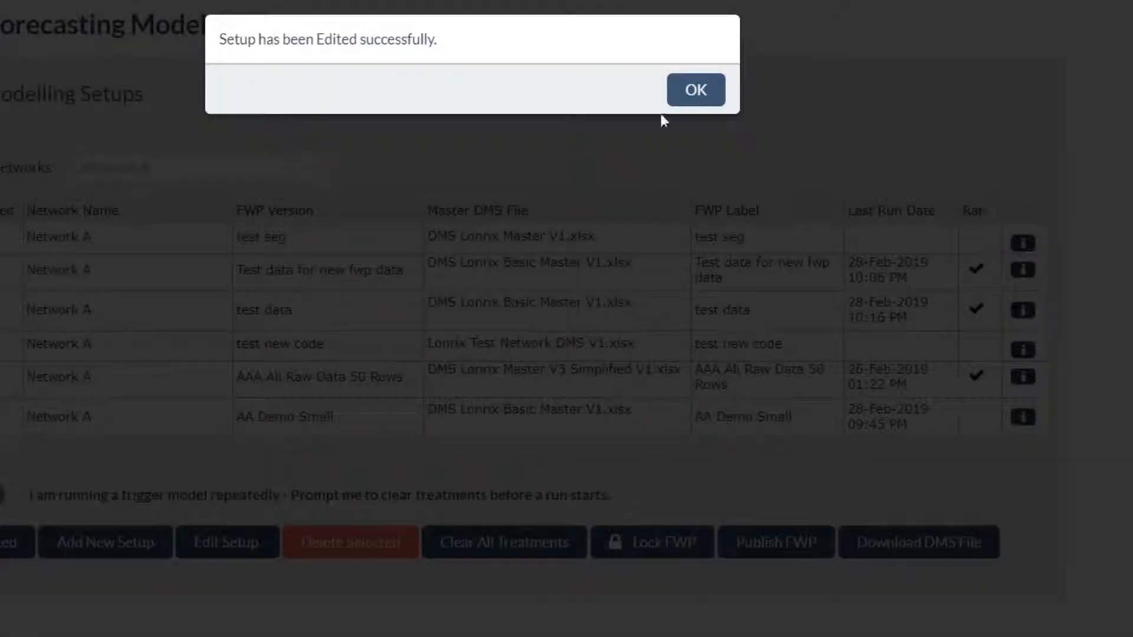
left_click(694, 91)
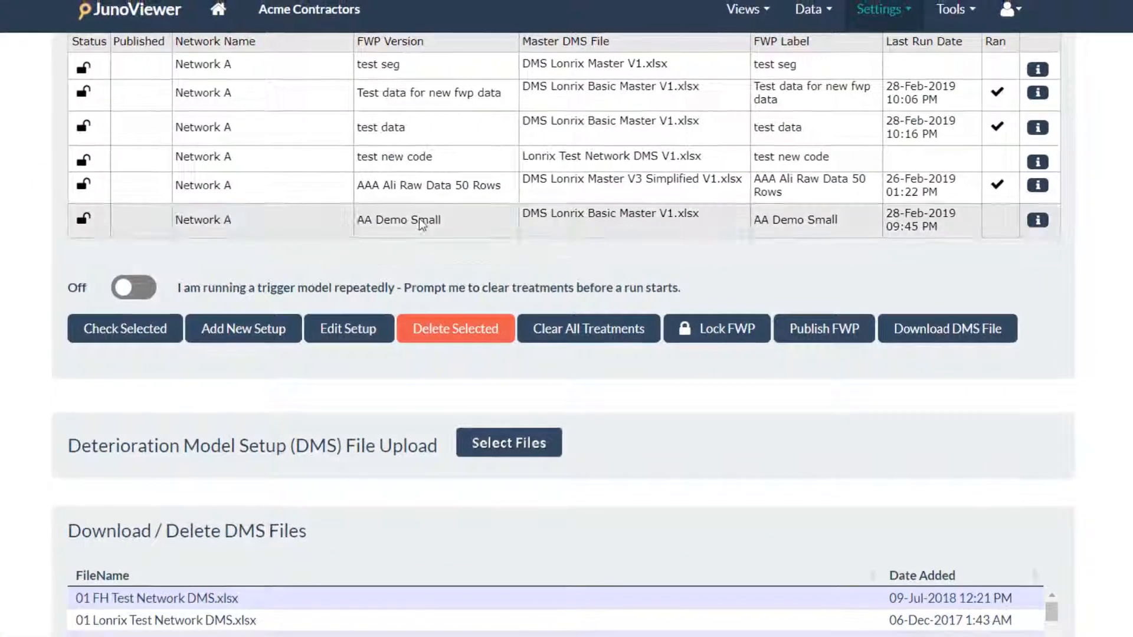
Step: Check the AA Demo Small setup and run its forecast model
left_click(421, 225)
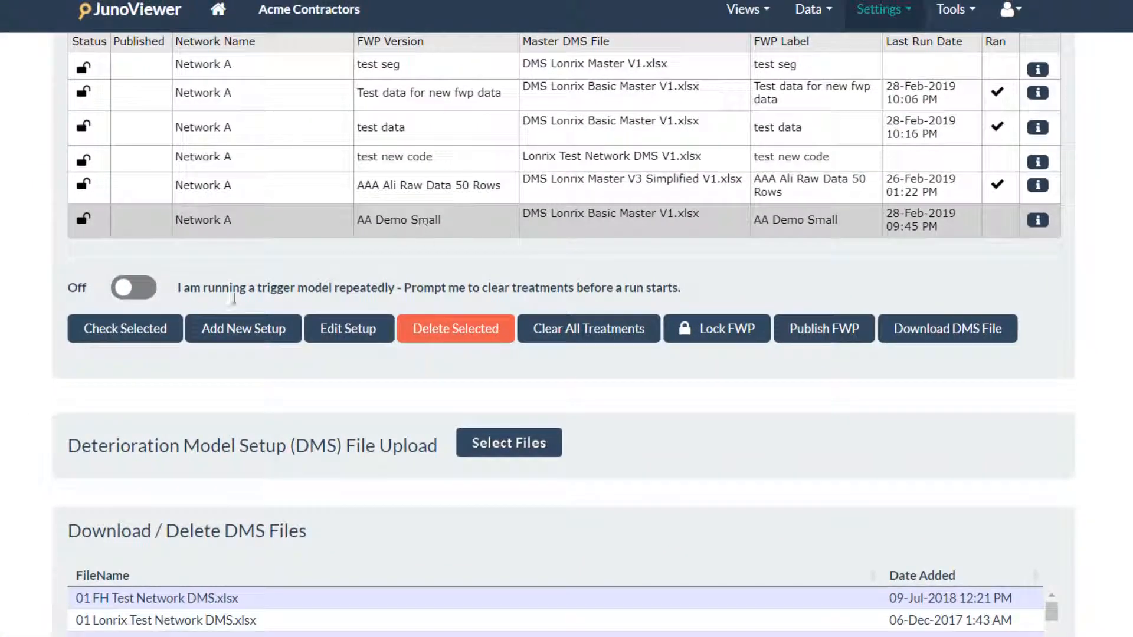
left_click(133, 336)
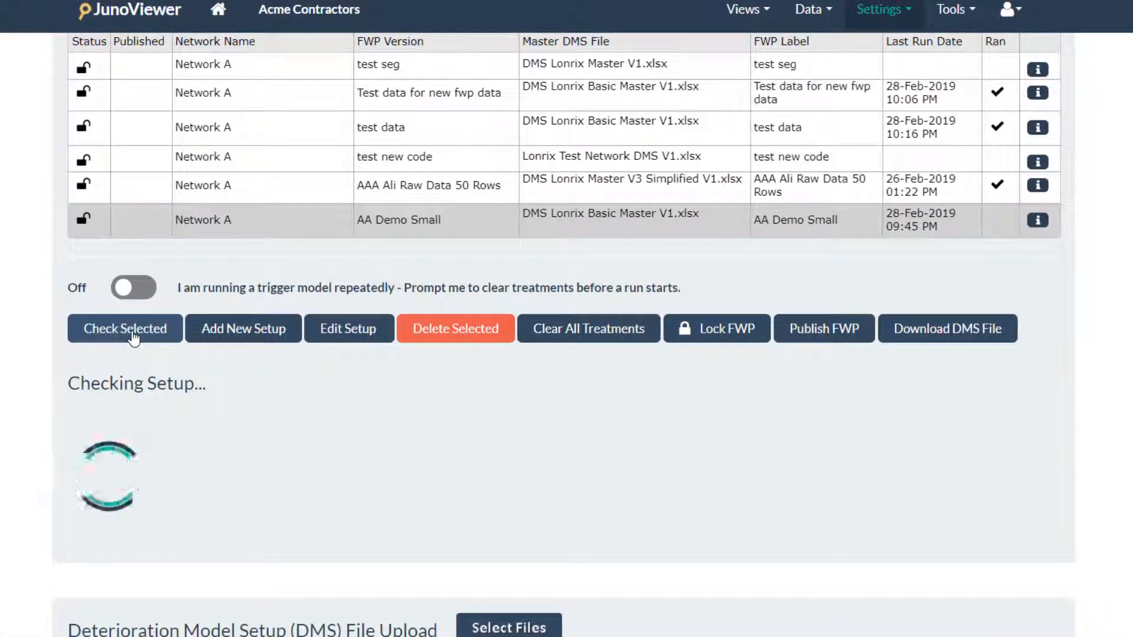
left_click(1016, 466)
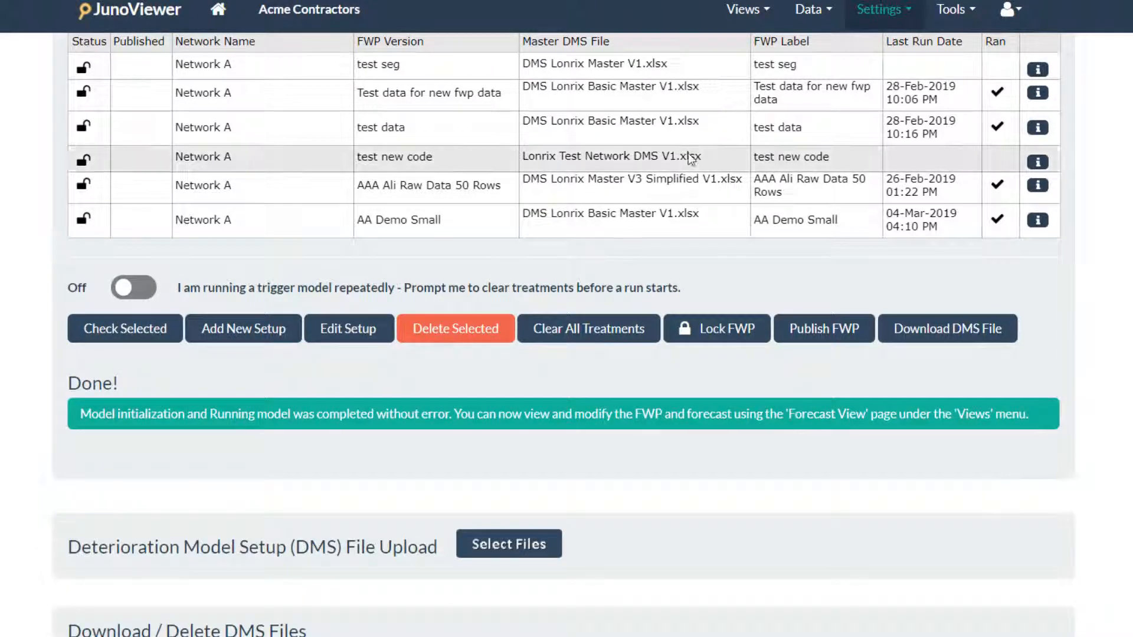
Step: Open the Forecast View with the data scope set to Network A and the AA Demo Small version
scroll(81, 395, "up", 3)
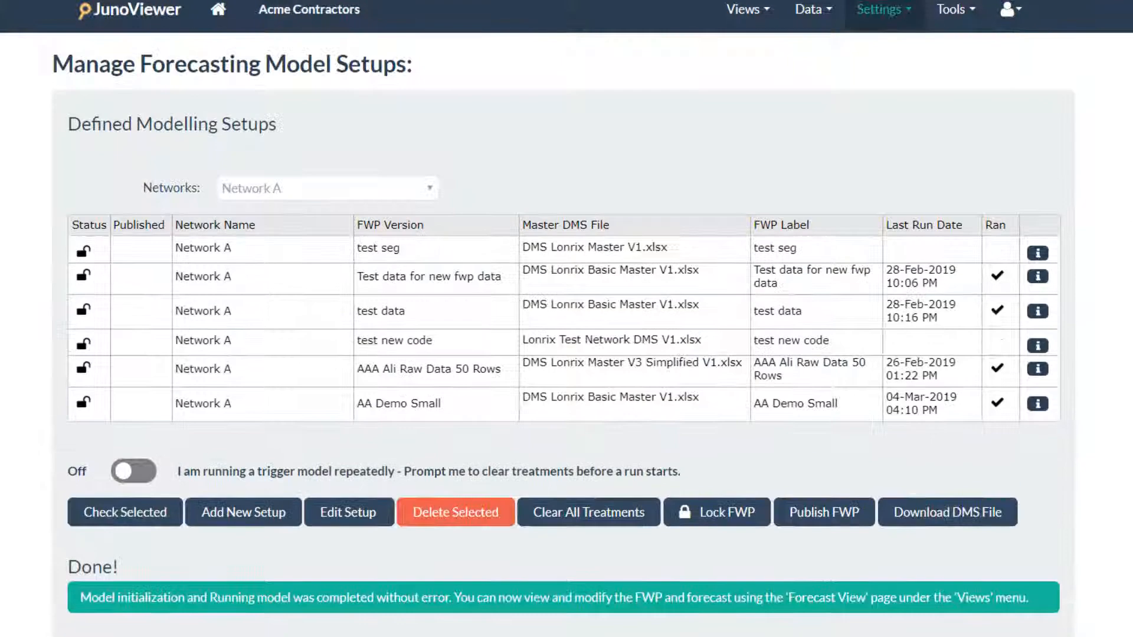
left_click(745, 9)
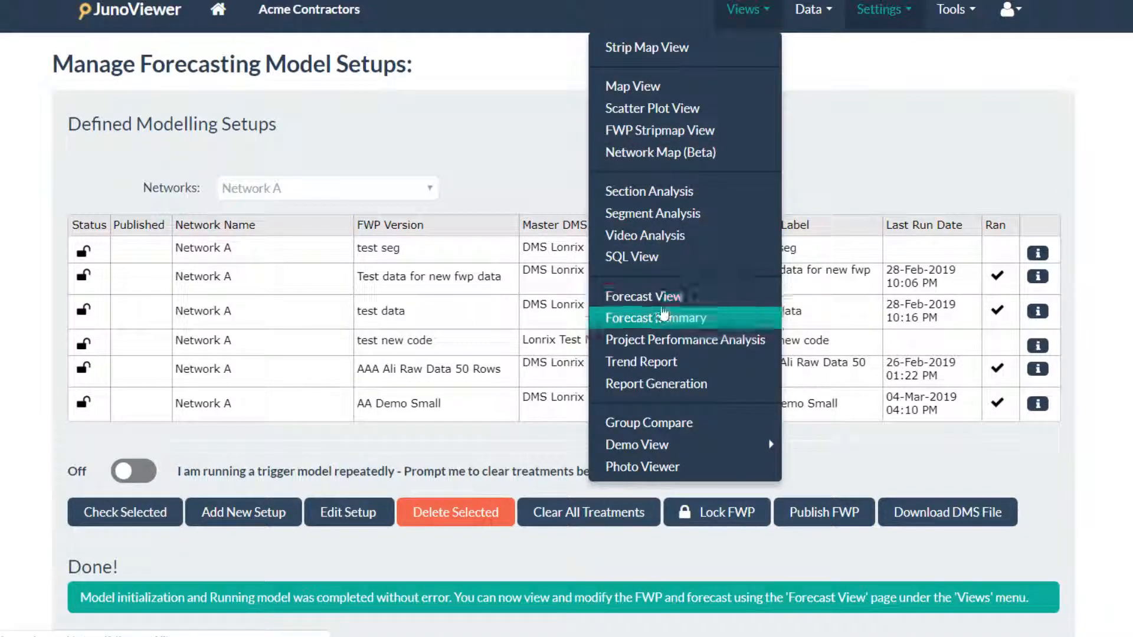
left_click(640, 297)
left_click(626, 320)
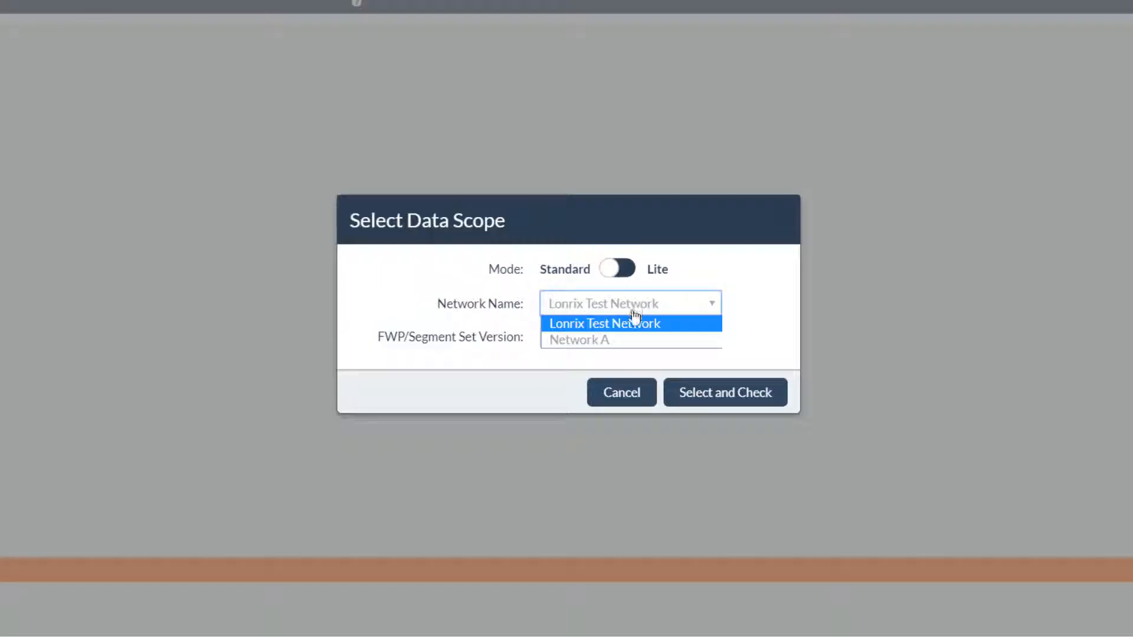
left_click(624, 347)
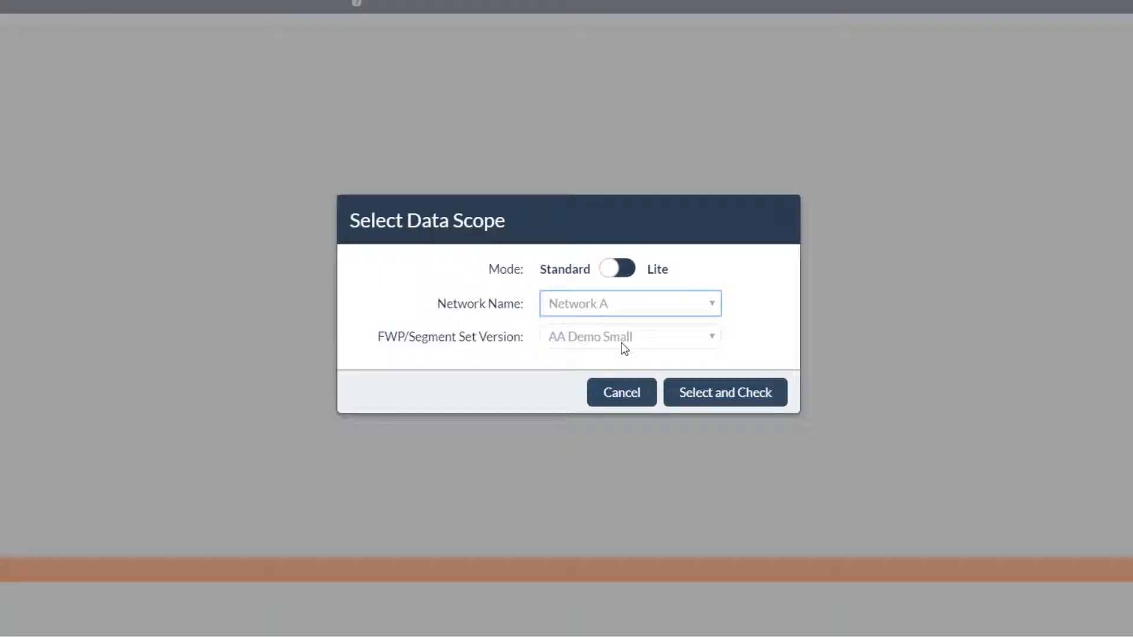
left_click(700, 394)
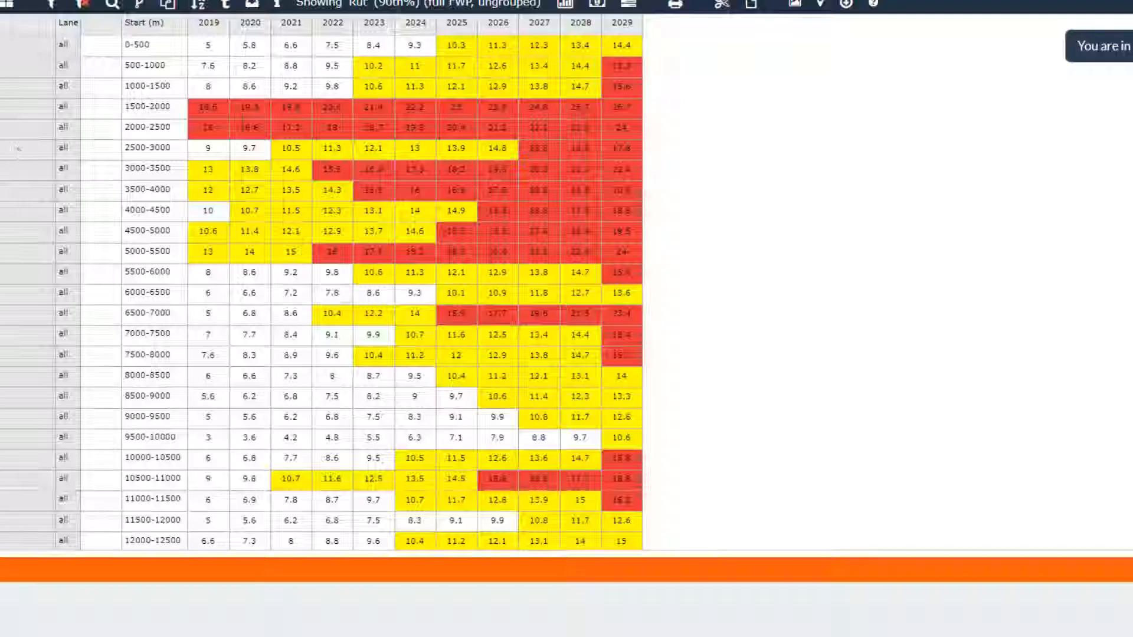
Step: Examine the forecast rut values per road segment for the years 2019 to 2029
scroll(303, 177, "down", 3)
scroll(304, 201, "down", 1)
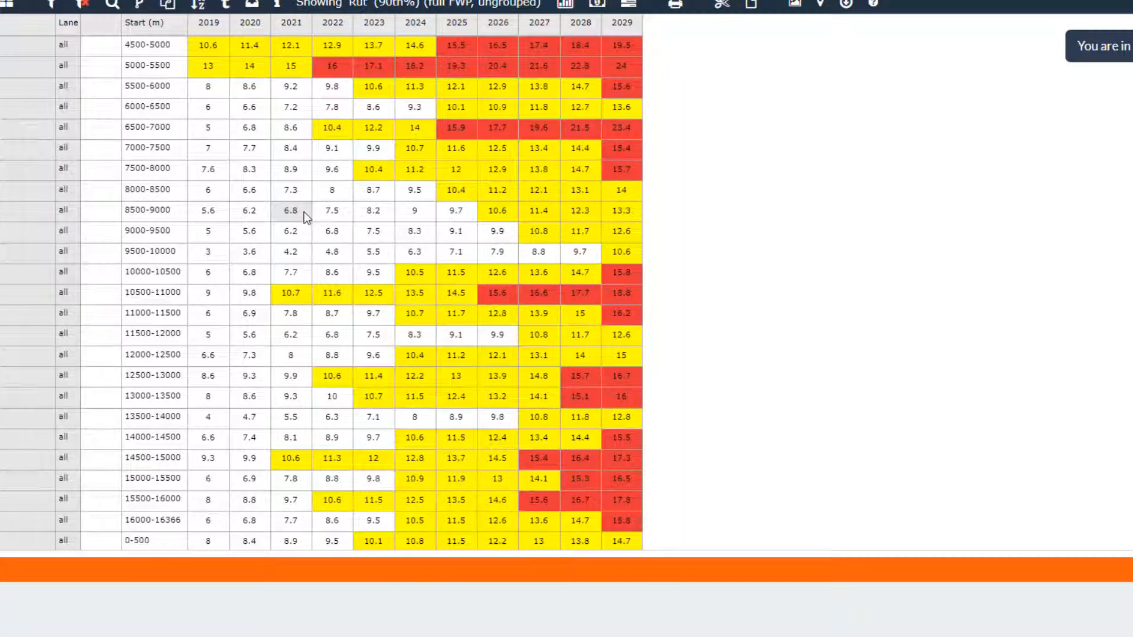
scroll(303, 211, "up", 4)
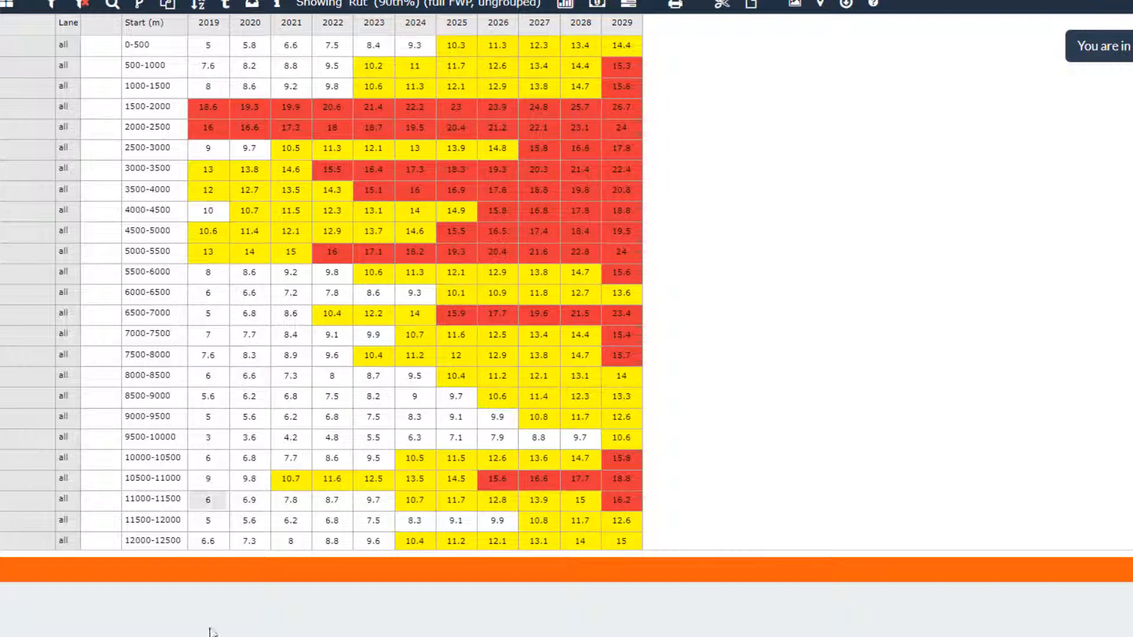
Step: Switch to the DMS Lonrix Basic Master V1 workbook in Excel and inspect the Trigger Flag formulas for Seal, Rehab and BitRubSeal
mouse_move(159, 636)
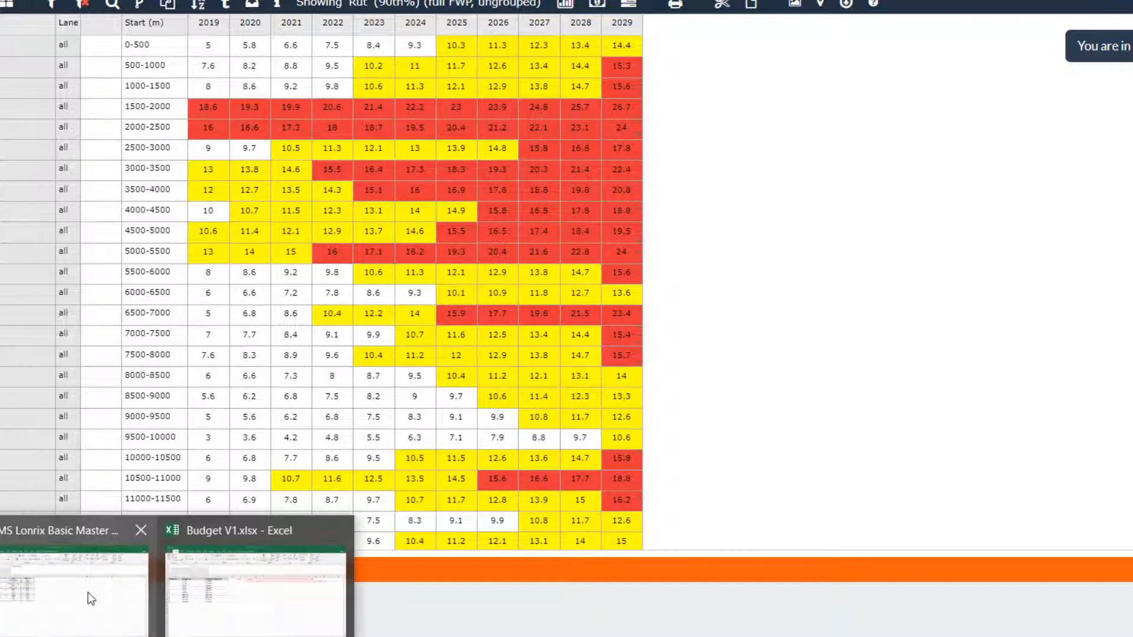
left_click(51, 589)
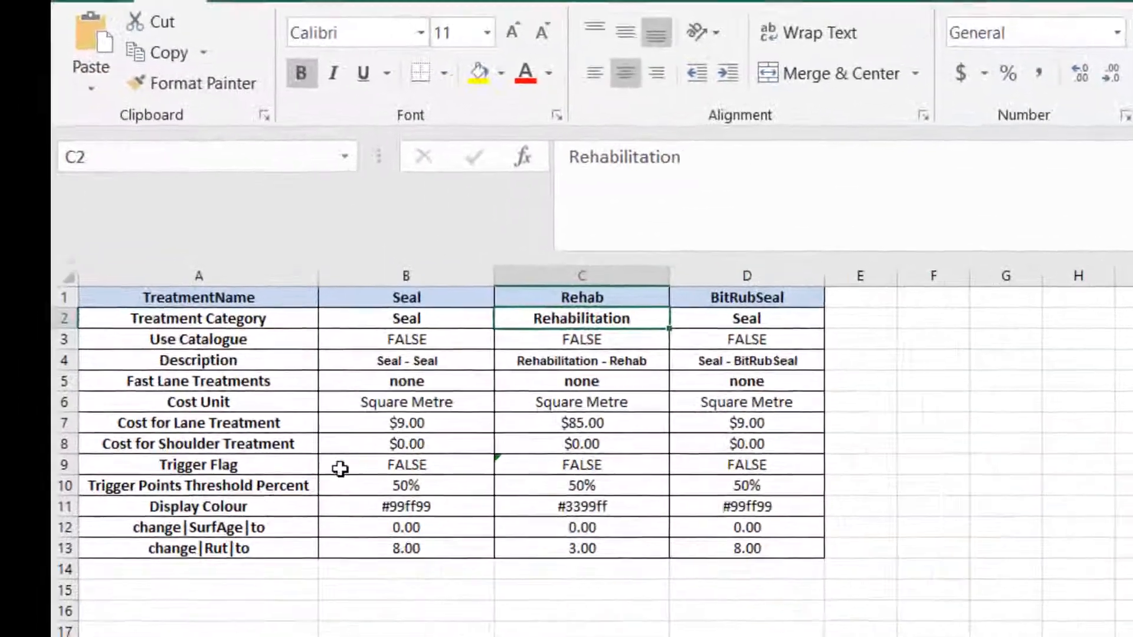
left_click(392, 464)
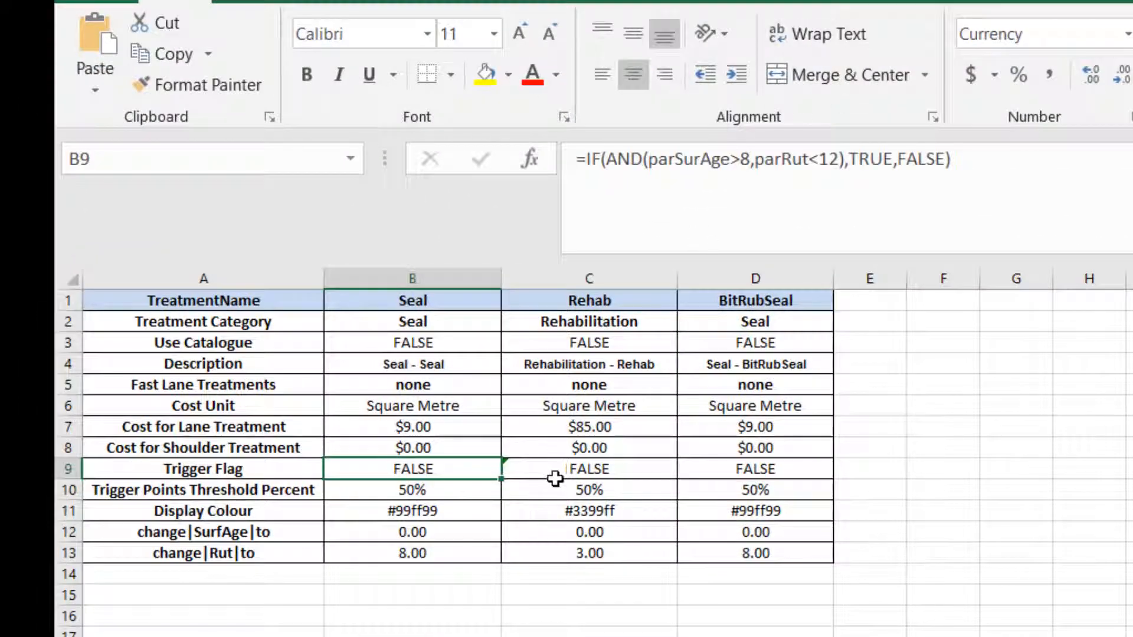
left_click(558, 472)
left_click(773, 470)
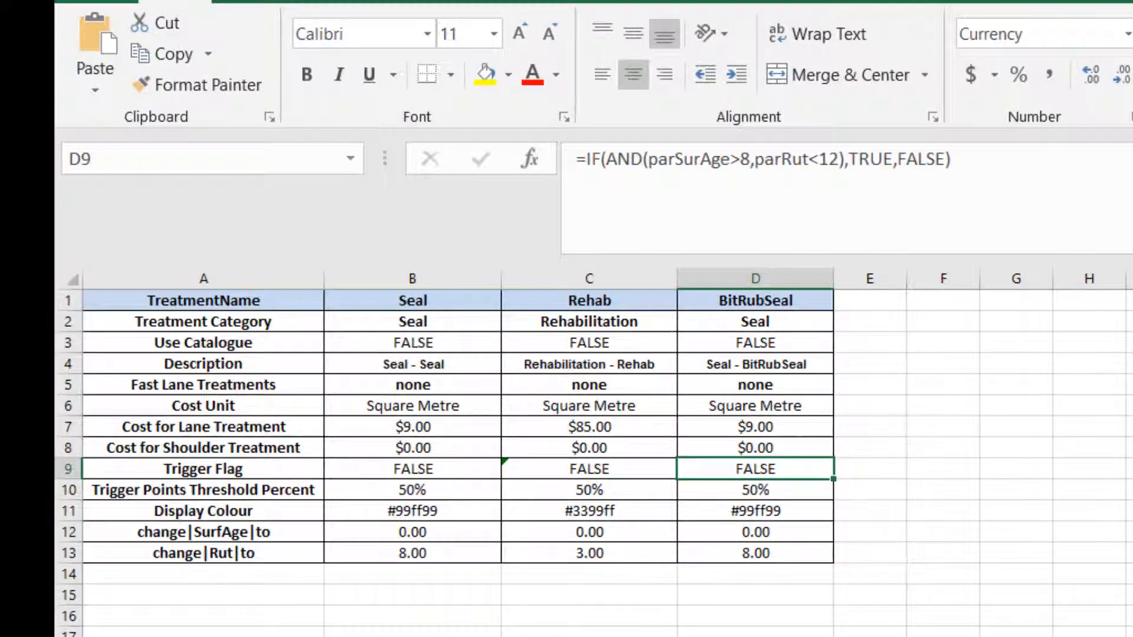
left_click(961, 517)
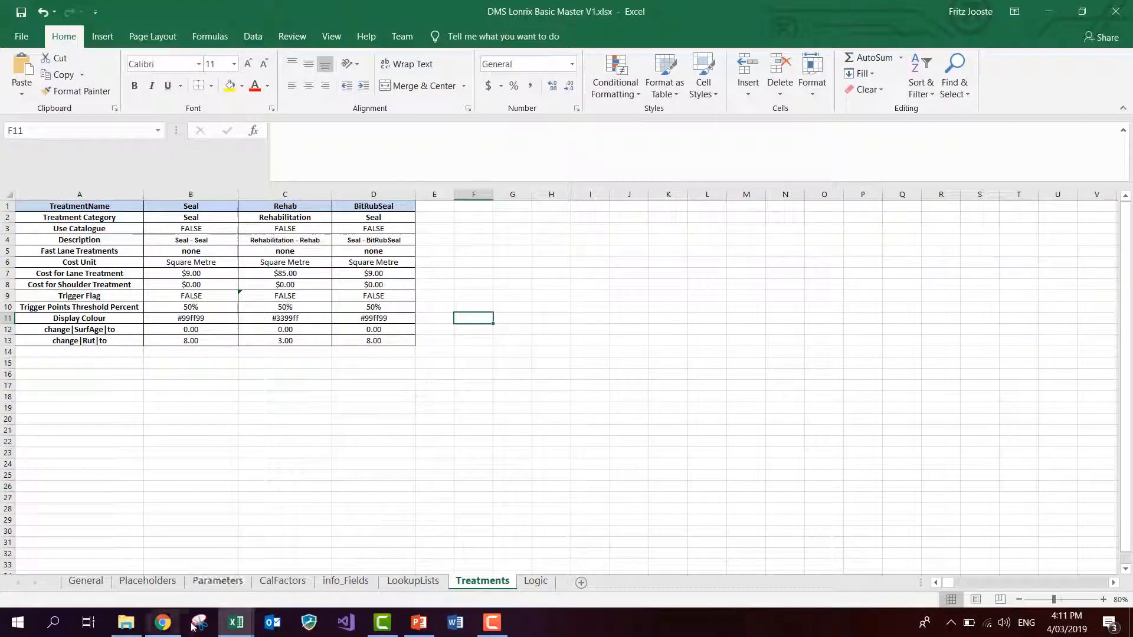
Step: Return to JunoViewer in Chrome and review the forecast rut values across the road segments for all years
left_click(162, 623)
scroll(338, 154, "down", 5)
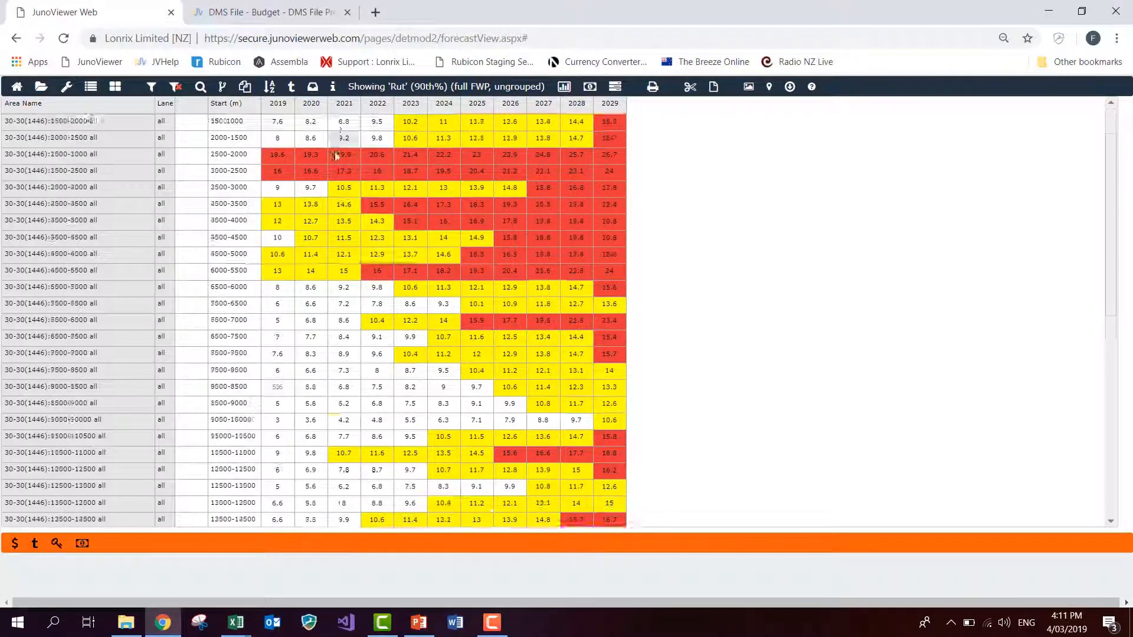
scroll(317, 444, "down", 3)
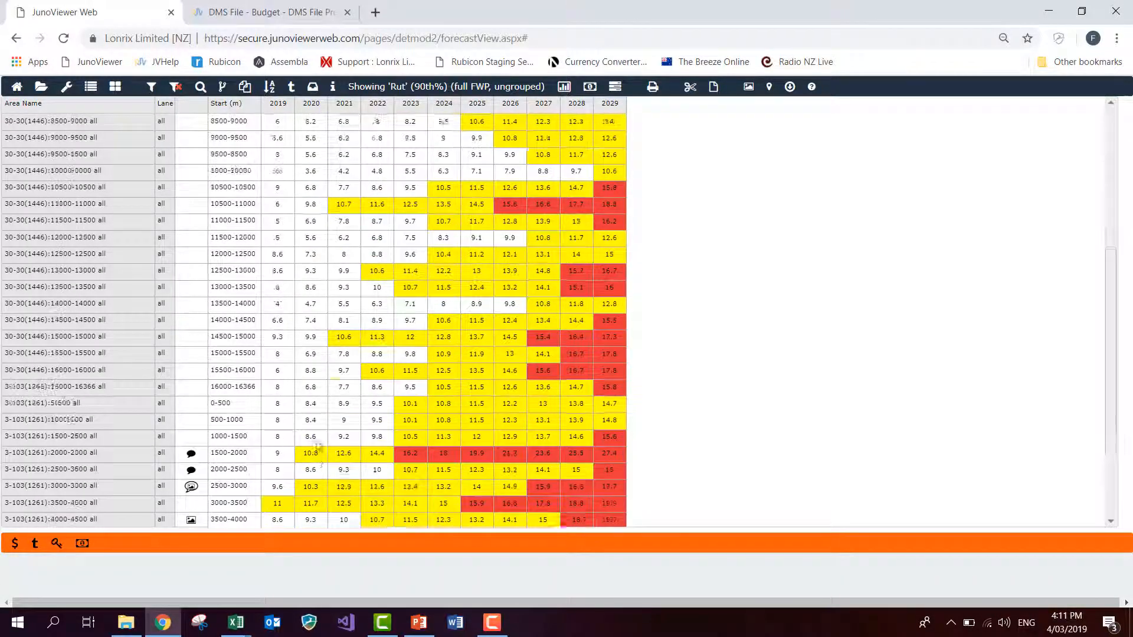
scroll(317, 443, "up", 5)
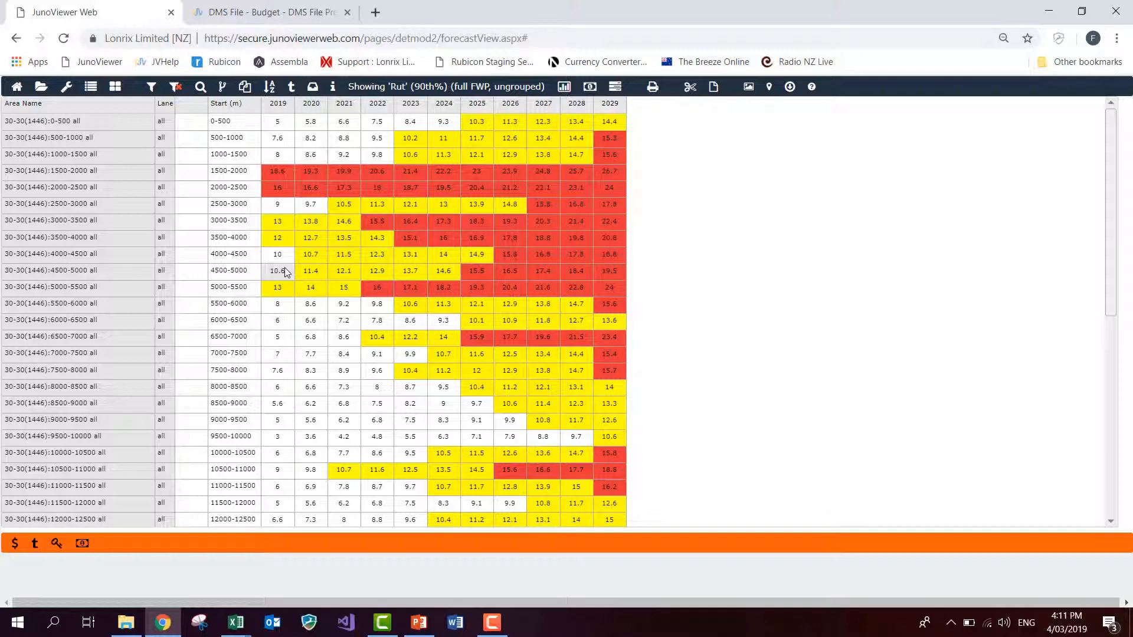
Step: Switch back to the DMS Lonrix Basic Master V1 workbook in Excel and check the Treatment Assignment Mode value on the General sheet
left_click(236, 625)
left_click(165, 575)
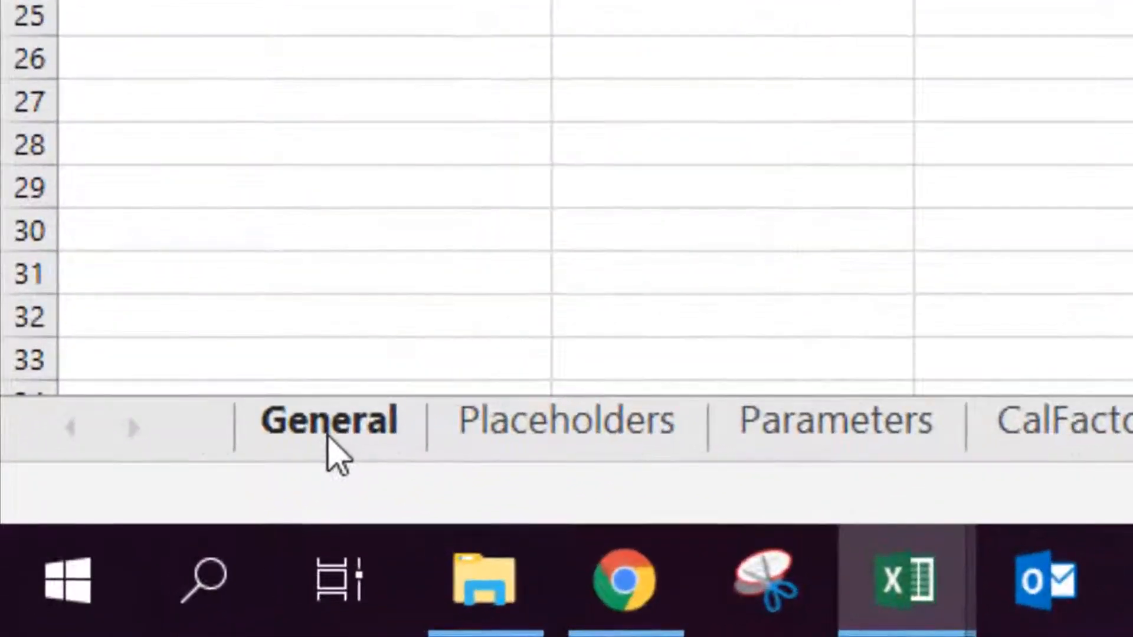
left_click(86, 586)
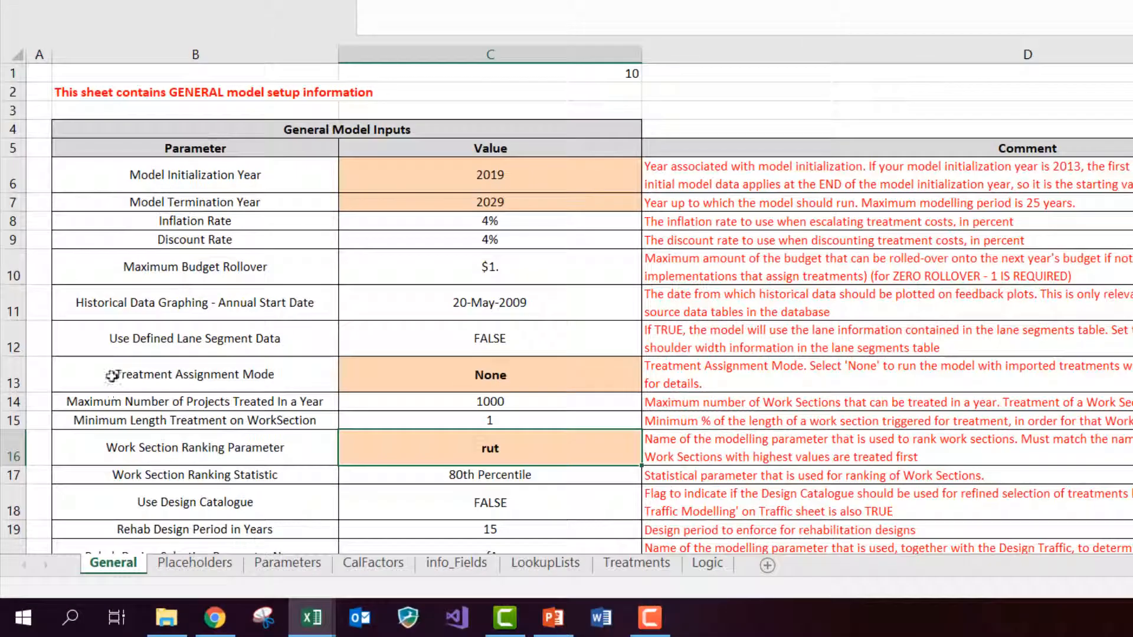
left_click(116, 374)
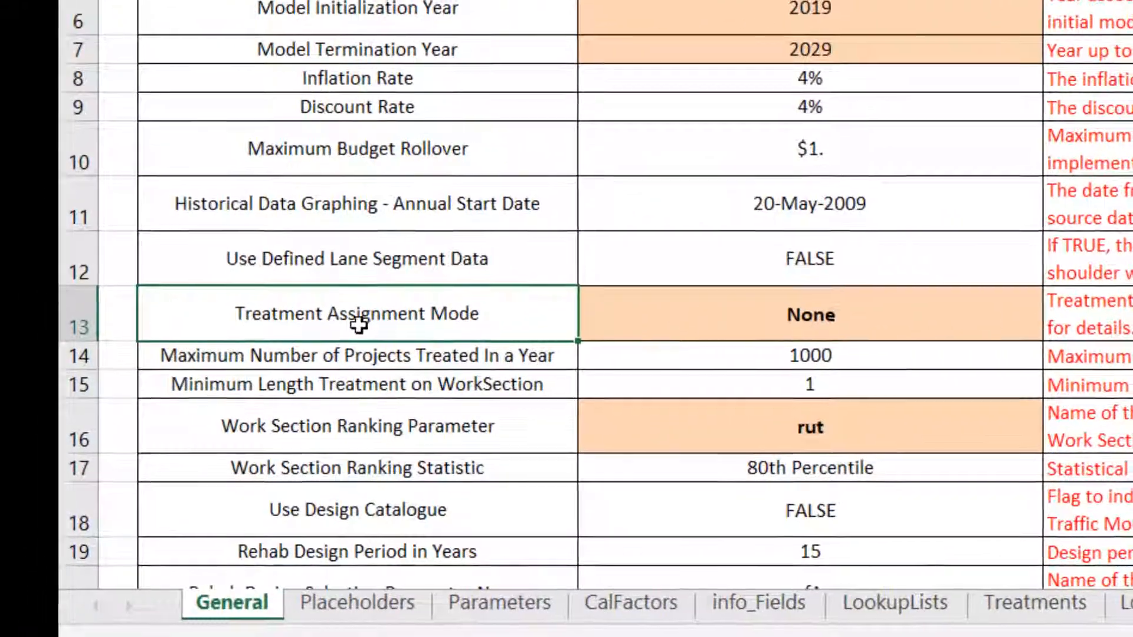
left_click(752, 325)
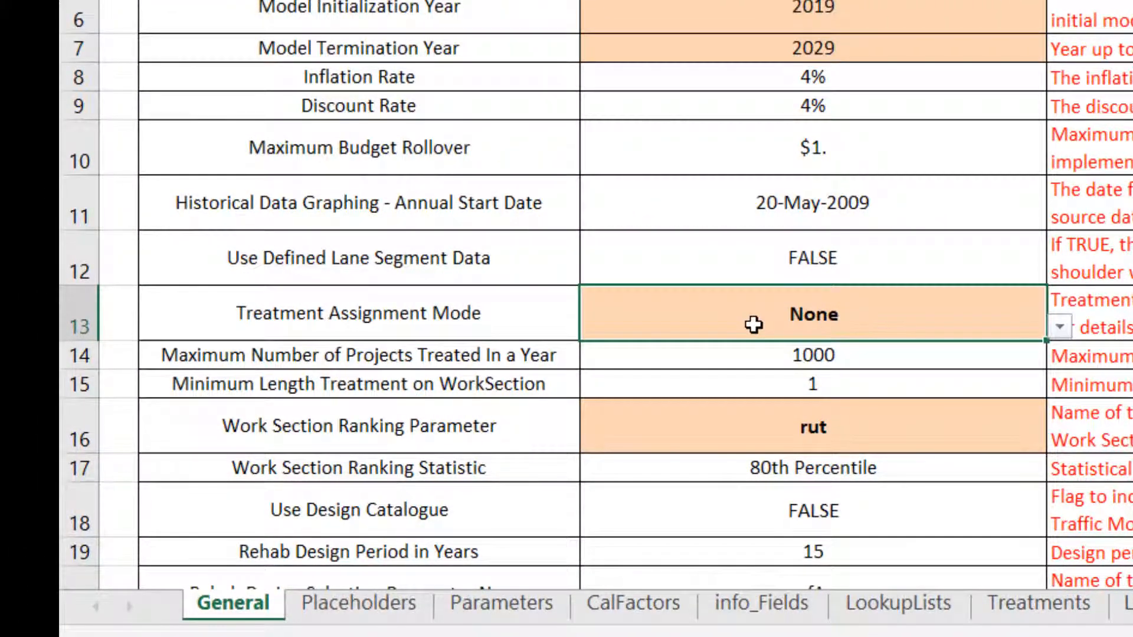